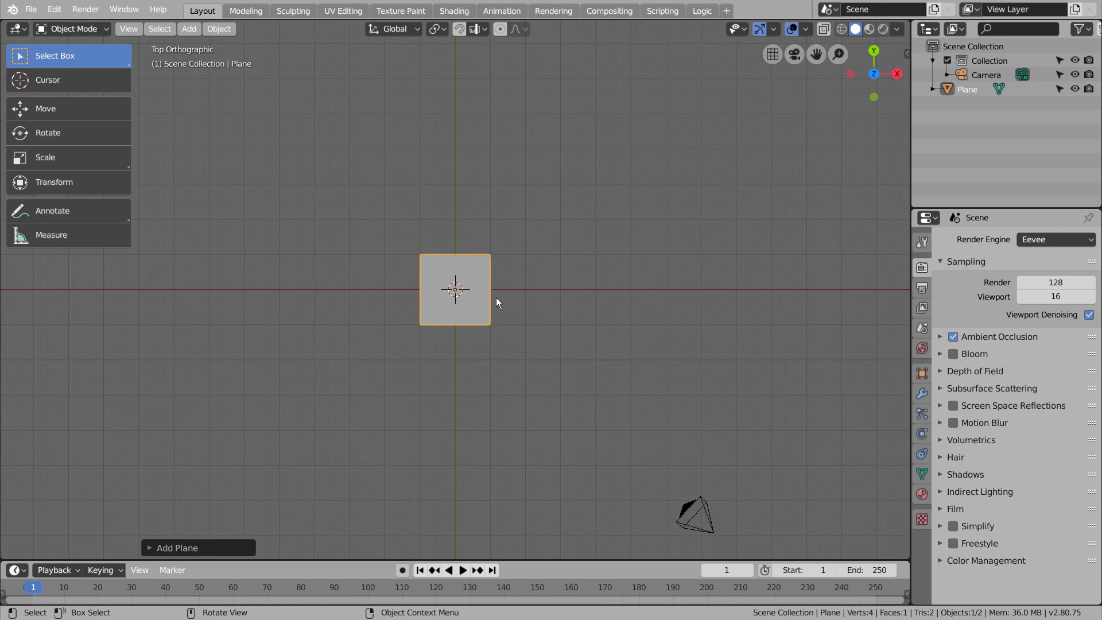
Switch to the Shading workspace and create a new material for the plane.
scroll(496, 300, "up", 5)
scroll(497, 304, "up", 1)
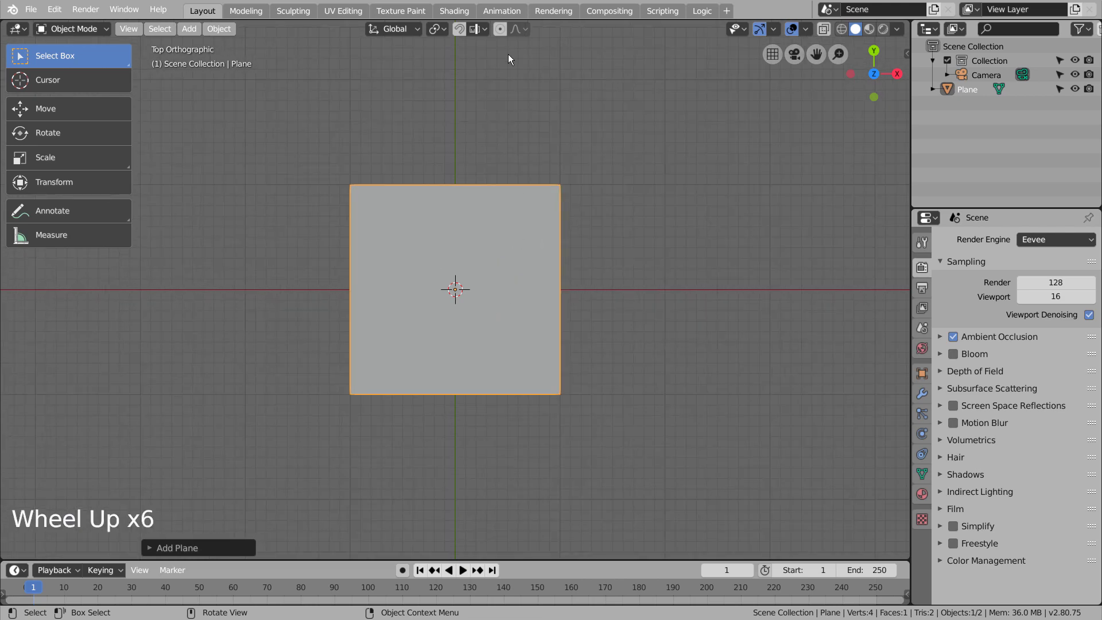
left_click(453, 10)
left_click(579, 362)
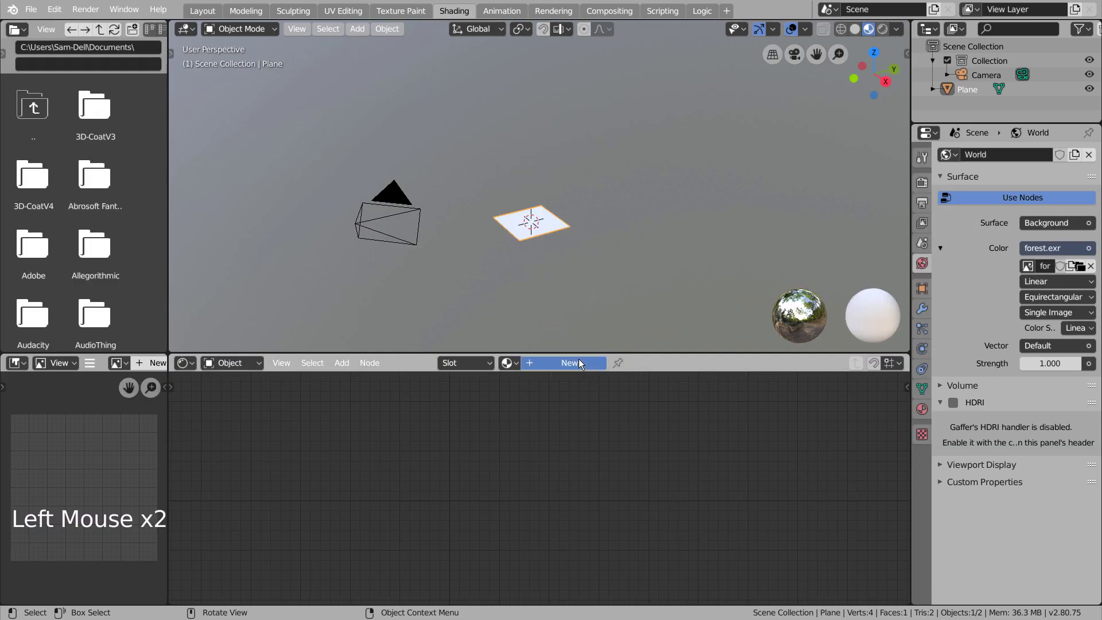
scroll(318, 430, "down", 4)
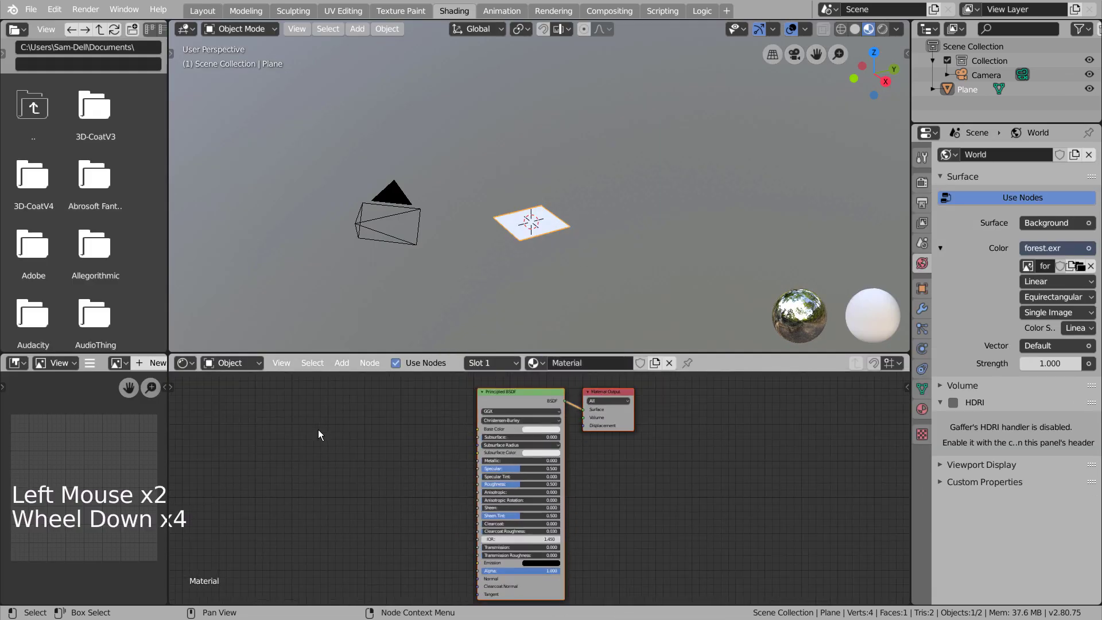
Add an Image Texture node to the material and load mask.jpg into it.
left_click(332, 423)
key("shift+a")
mouse_move(332, 425)
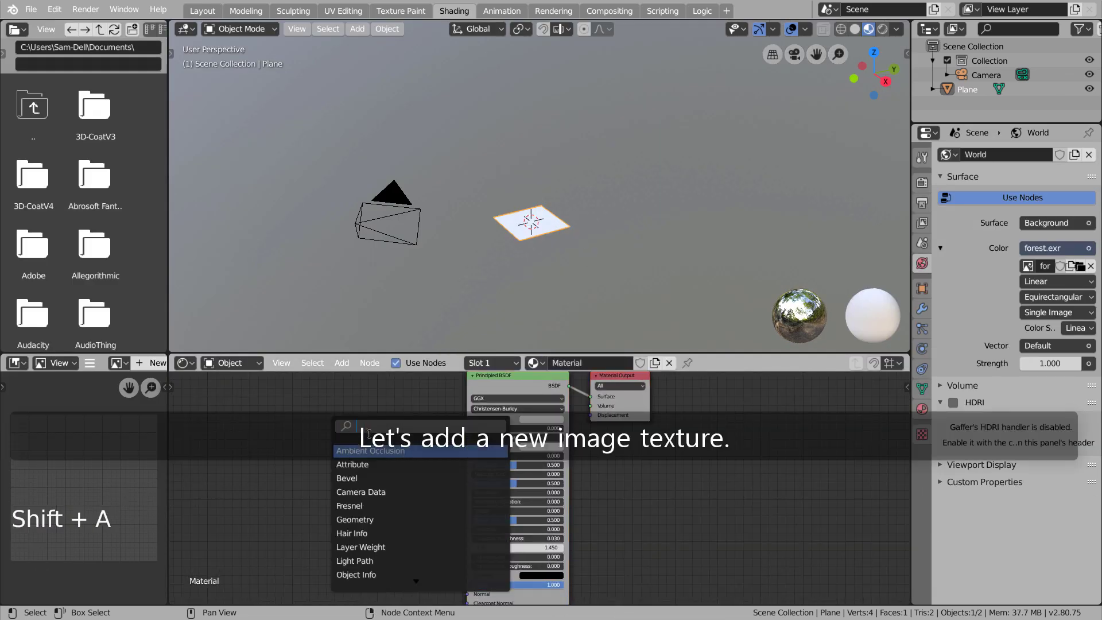
type("im")
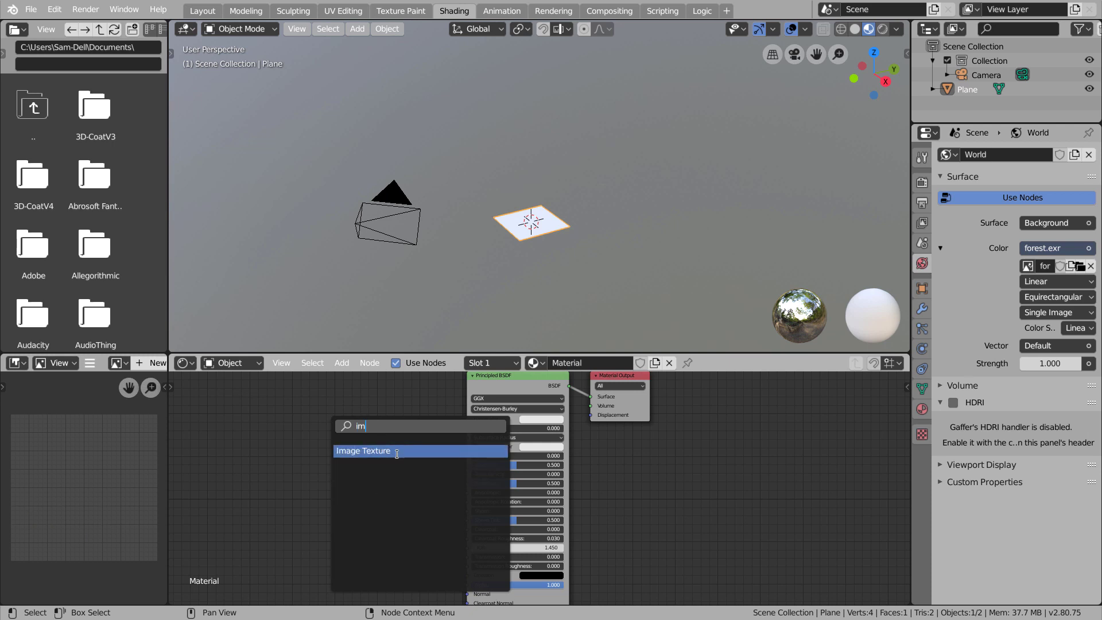
left_click(397, 452)
left_click(356, 432)
left_click(351, 443)
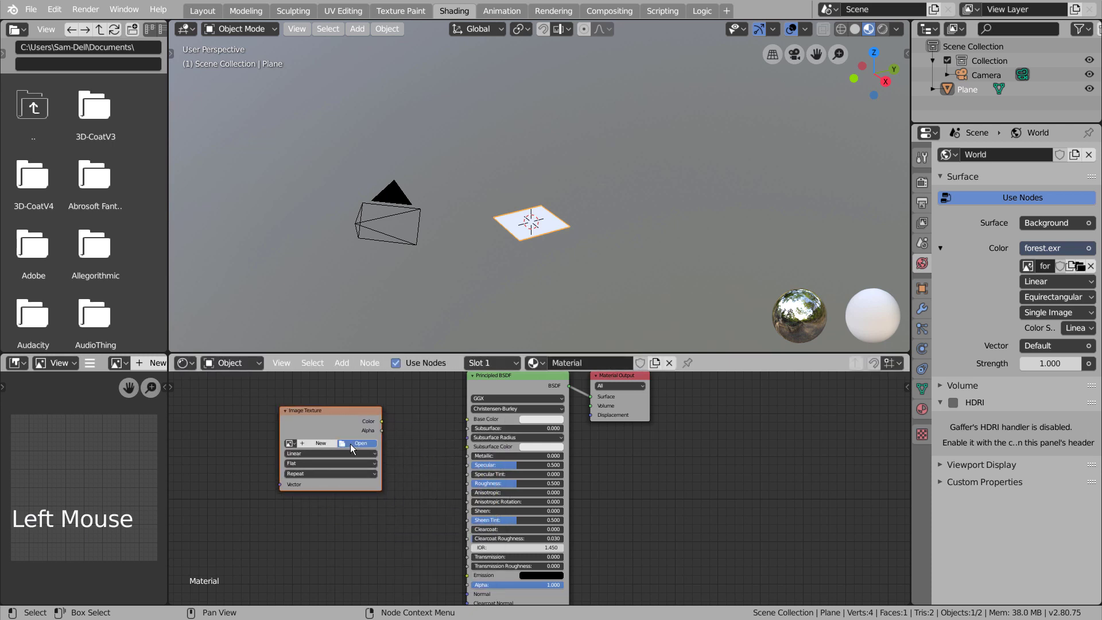
double_click(226, 186)
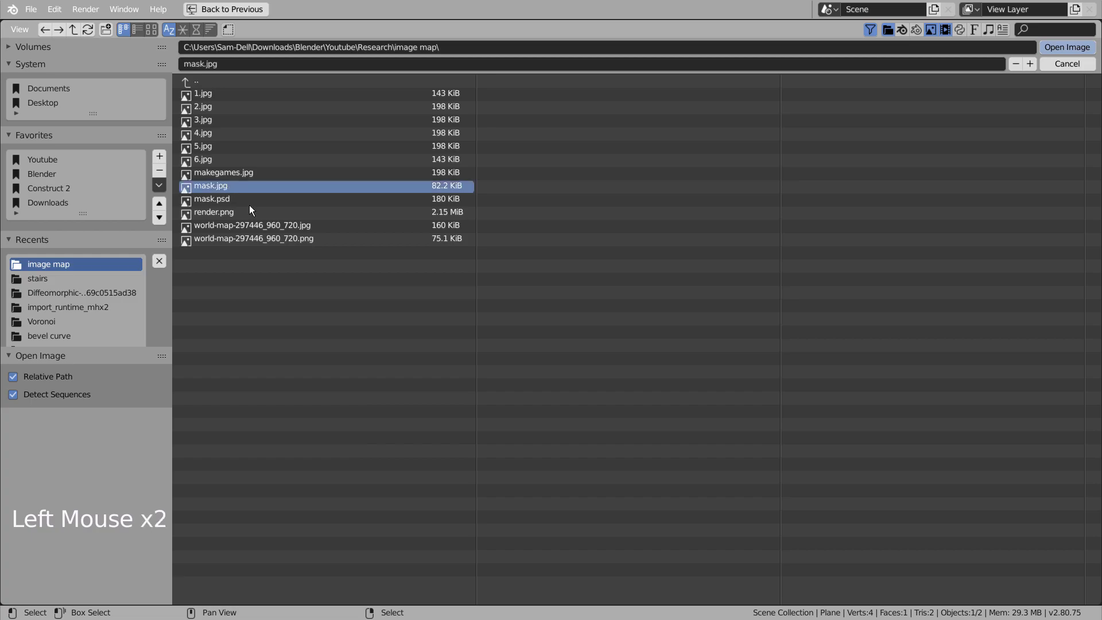
Connect the mask.jpg node's Color output to the Principled BSDF Base Color and view the plane from above.
left_click_drag(381, 421, 467, 420)
middle_click_drag(559, 225, 581, 233)
scroll(605, 246, "up", 7)
scroll(604, 290, "up", 2)
mouse_move(581, 233)
middle_mouse_down()
mouse_move(573, 217)
mouse_move(573, 239)
middle_mouse_up()
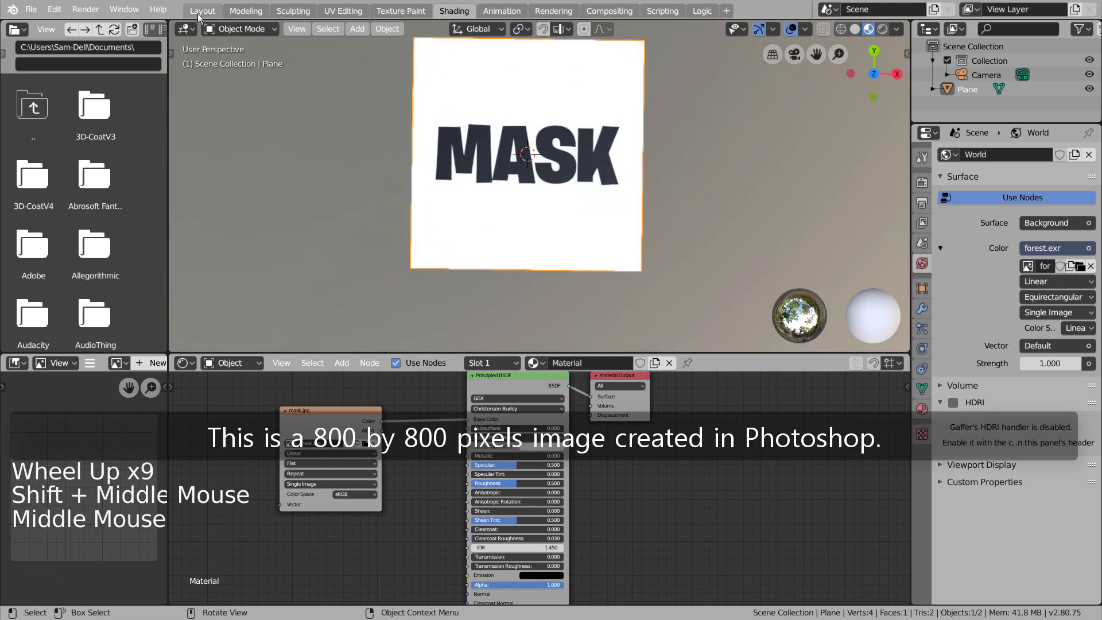
Show the plane in the Layout workspace with LookDev shading and deselect it.
left_click(203, 10)
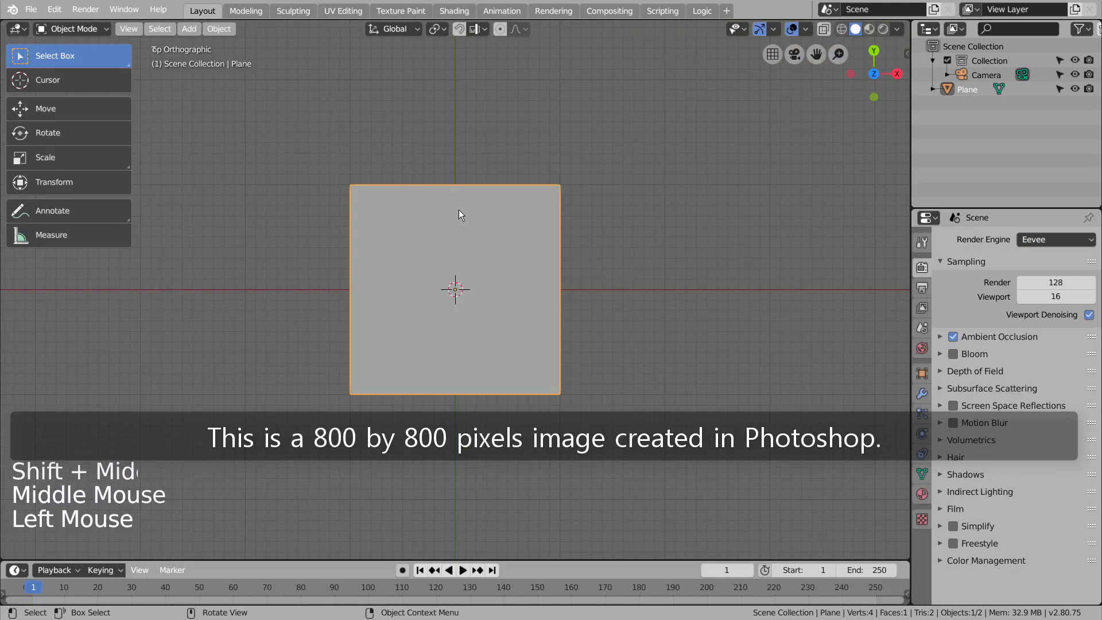
left_click(869, 28)
left_click(643, 235)
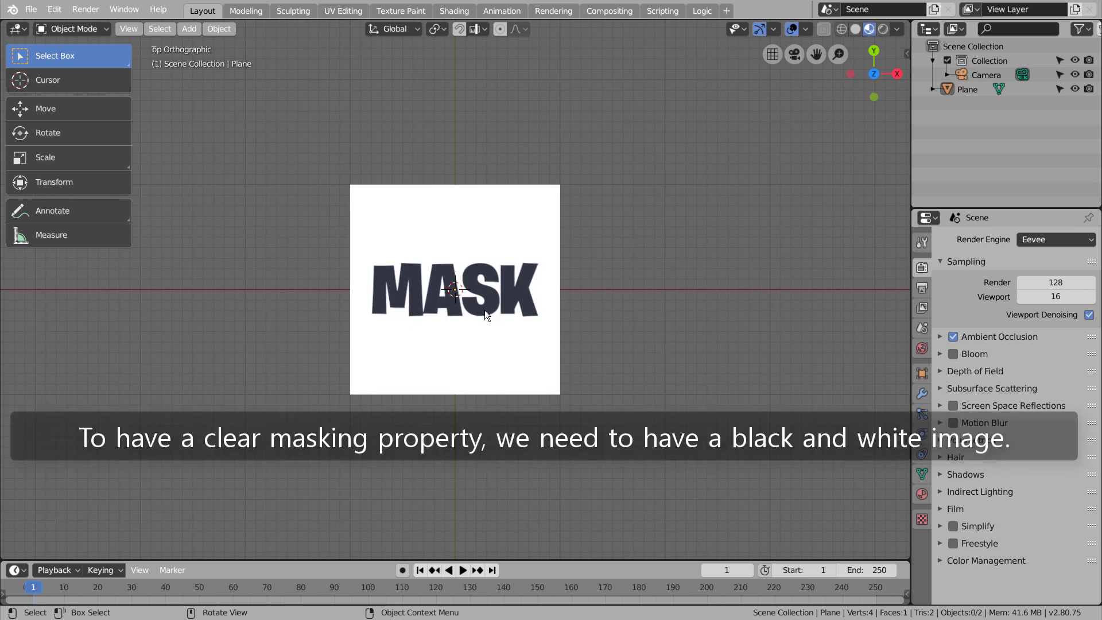
Return to the Shading workspace and move the mask.jpg node well away from the Principled BSDF to make room.
left_click(454, 11)
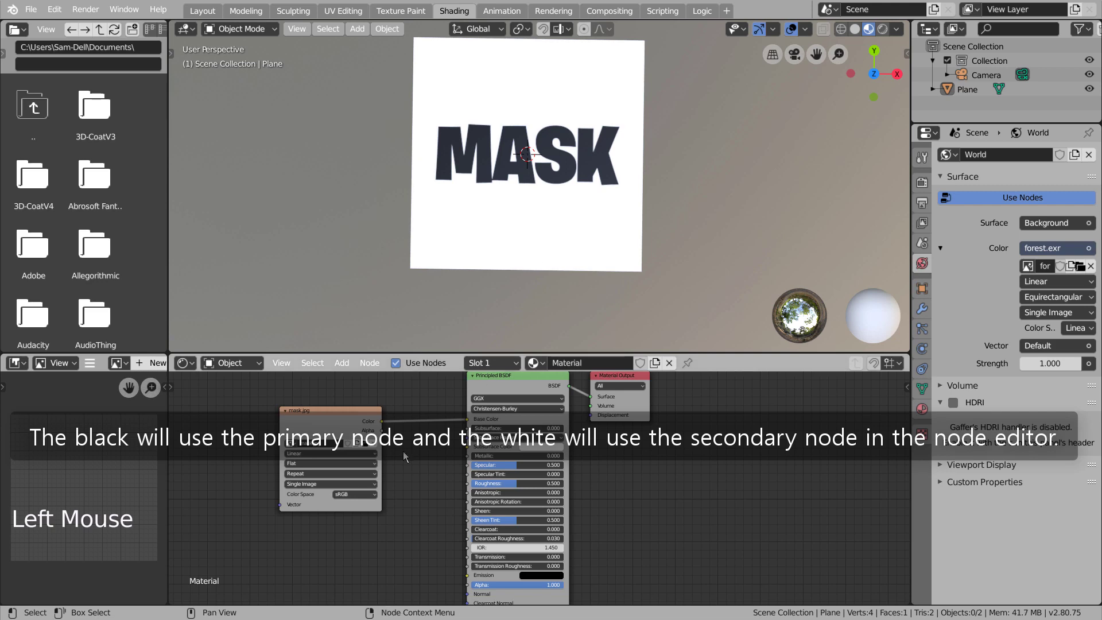
scroll(440, 455, "down", 2)
middle_click_drag(419, 473, 585, 473, "shift")
left_click_drag(516, 432, 333, 399)
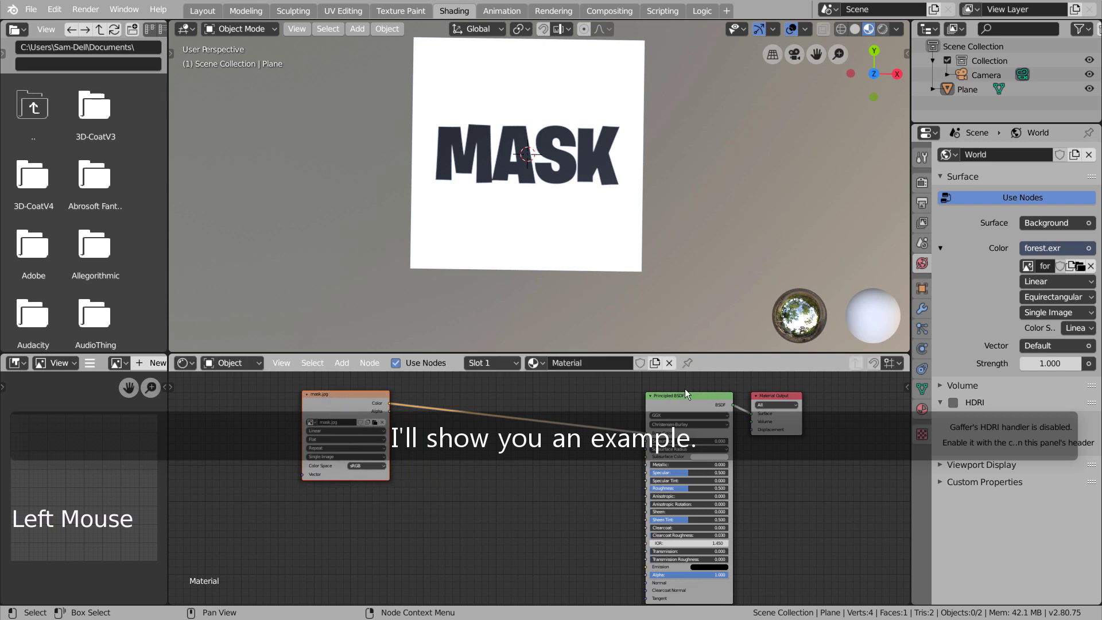
Insert a Mix Shader between the Principled BSDF and Material Output, and connect the mask.jpg Color output to its Fac input.
key("shift+a")
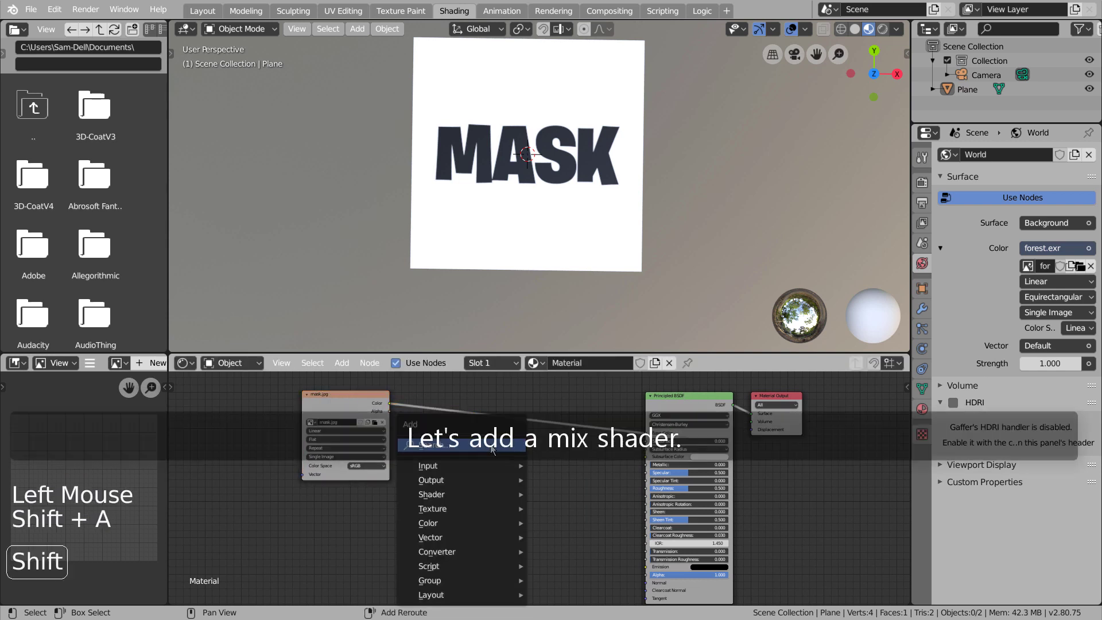
mouse_move(492, 450)
type("mix")
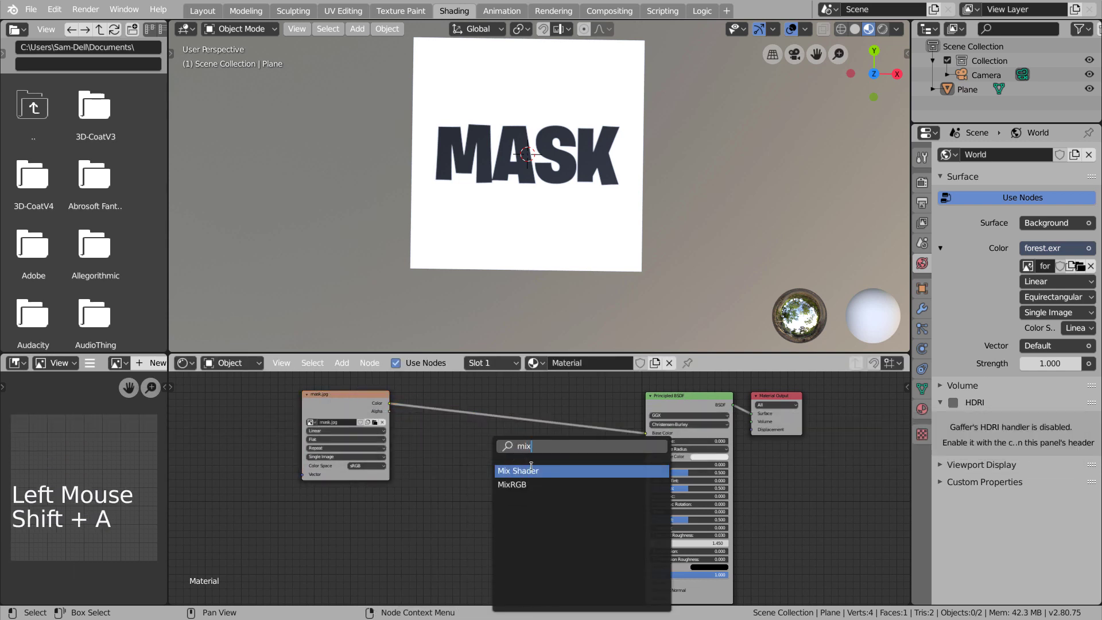
left_click(536, 471)
left_click(787, 405)
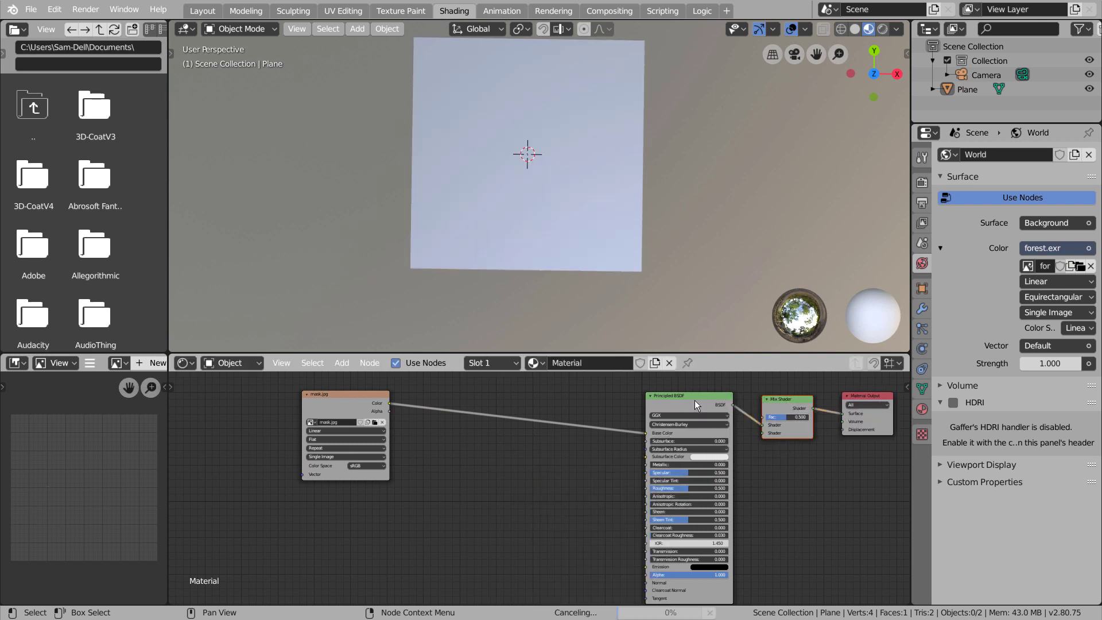
left_click_drag(656, 400, 764, 417)
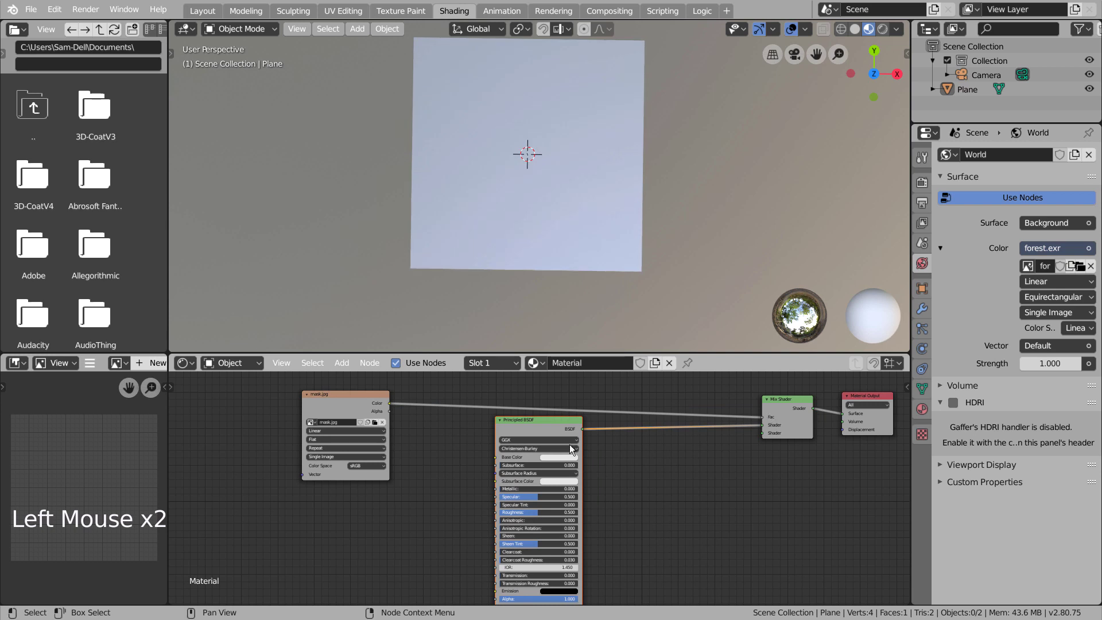
Duplicate the Principled BSDF node and connect the copy to the second Shader input of the Mix Shader.
left_click_drag(548, 427, 466, 429)
key("shift+d")
left_click(599, 451)
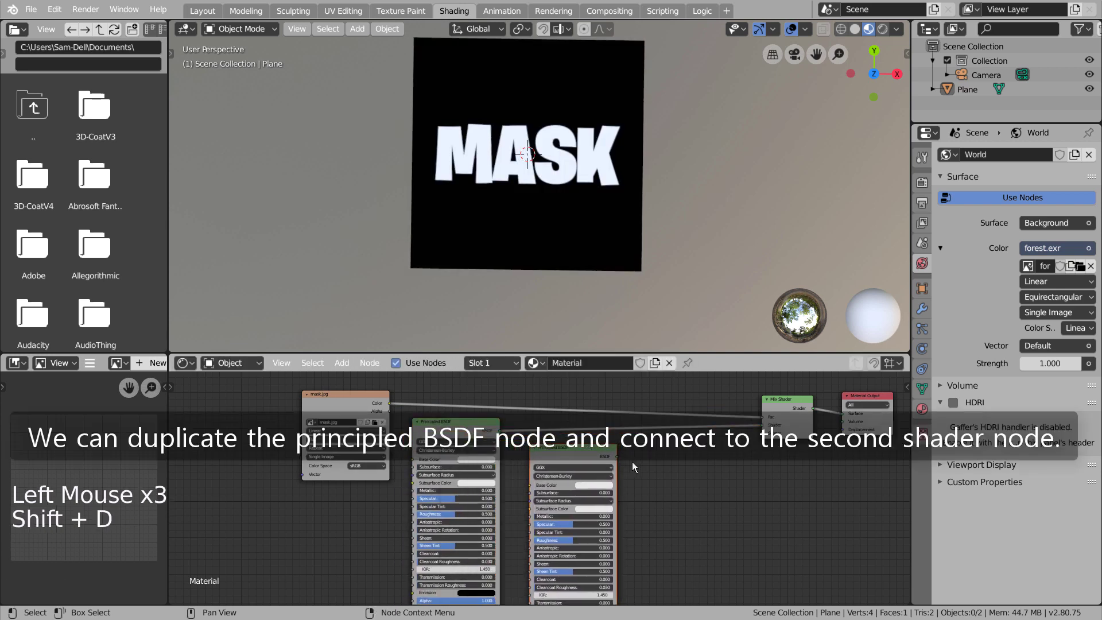
left_click_drag(616, 457, 762, 433)
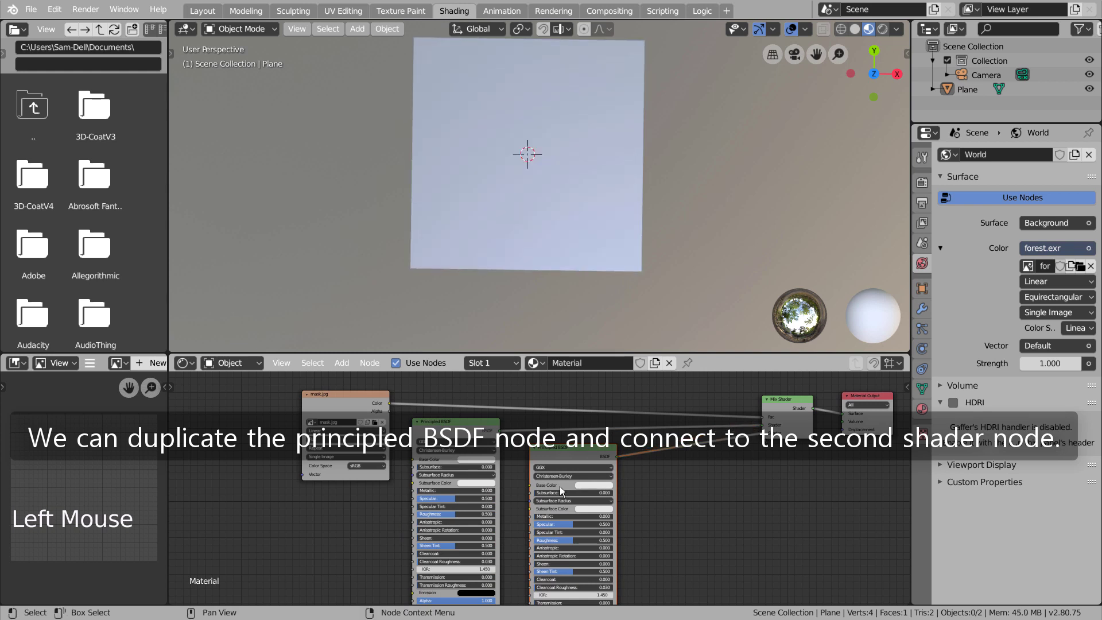
Set the first Principled BSDF's Base Color to red and the duplicate's Base Color to yellow.
left_click(474, 459)
left_click_drag(487, 406, 492, 407)
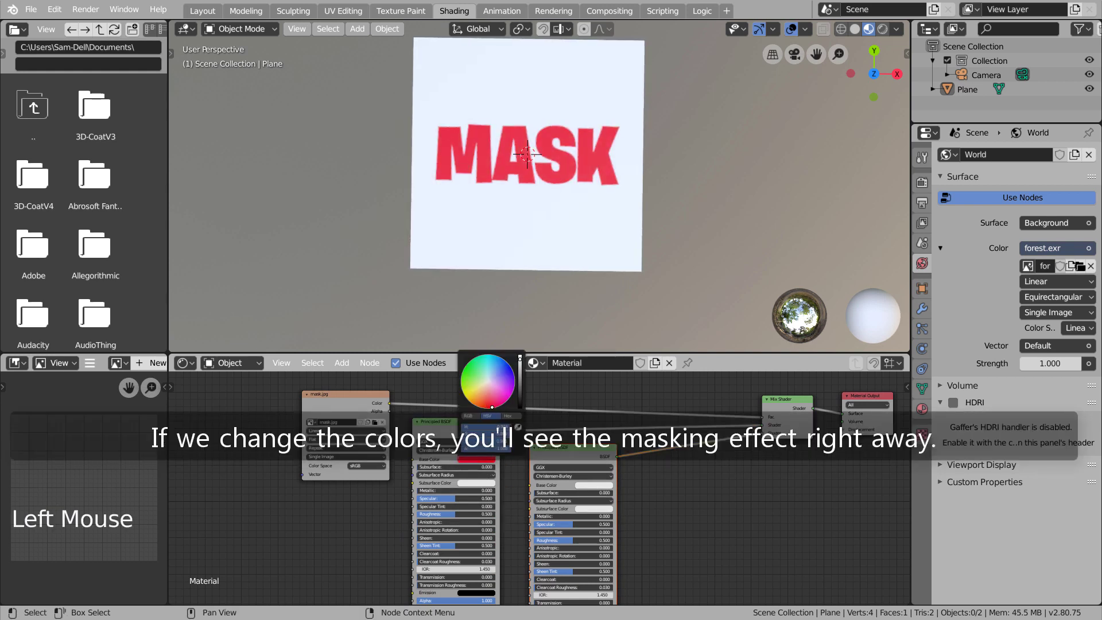
left_click(585, 487)
left_click_drag(597, 422, 583, 421)
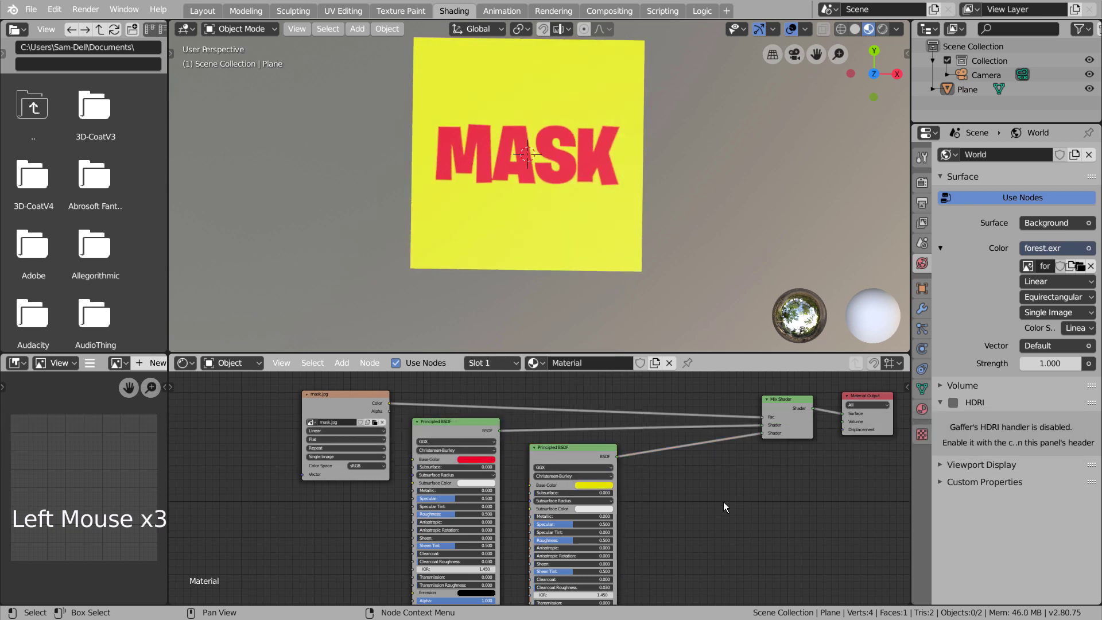
Disconnect the mask.jpg node from the Mix Shader's Fac input, and reconnect its Color output there.
left_click_drag(764, 419, 743, 404)
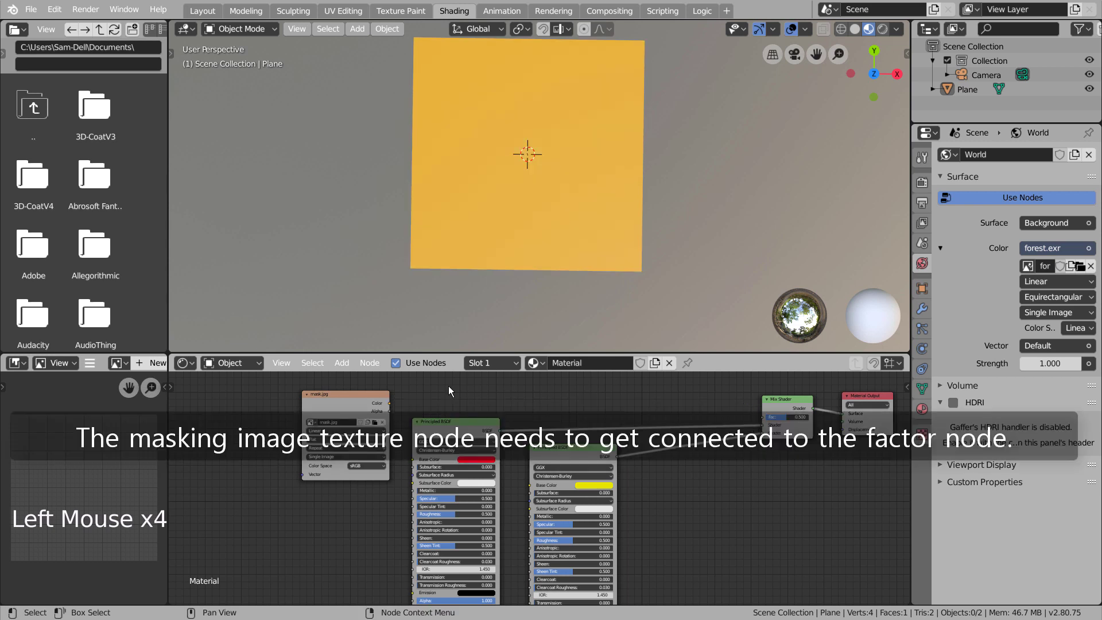
left_click_drag(390, 403, 762, 417)
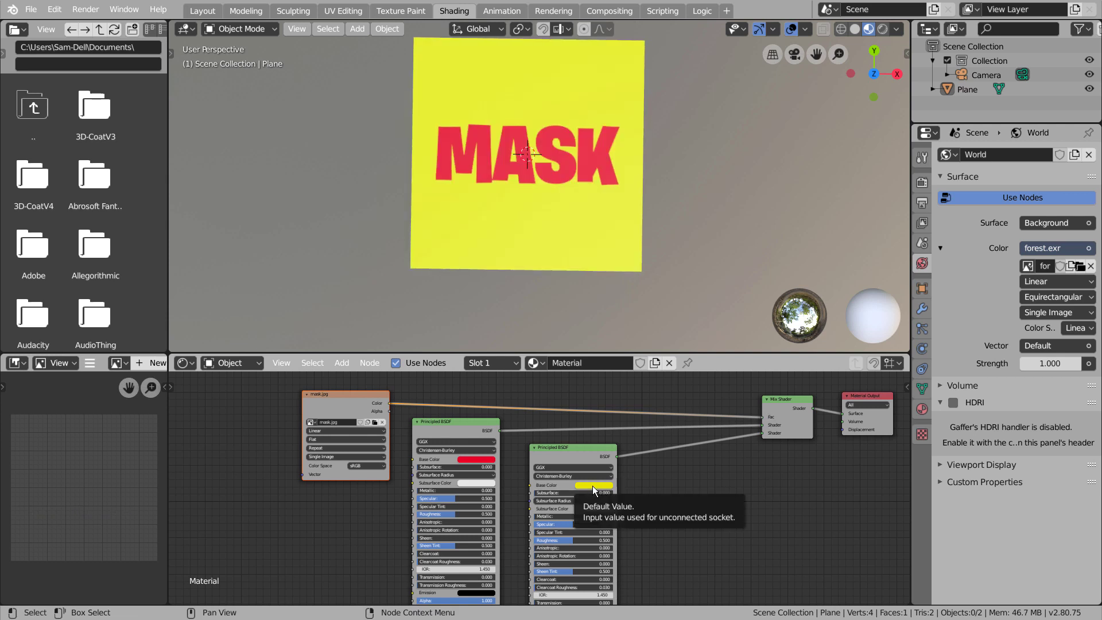
left_click(719, 473)
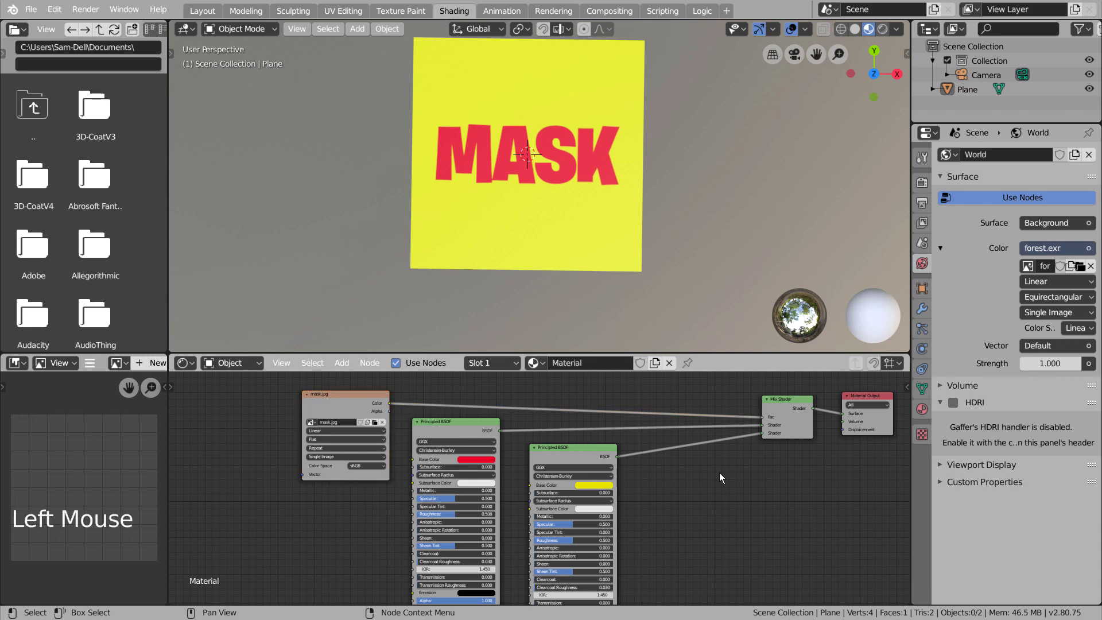
Select the masked plane and hide it in the Layout workspace.
left_click(553, 207)
scroll(553, 206, "down", 2)
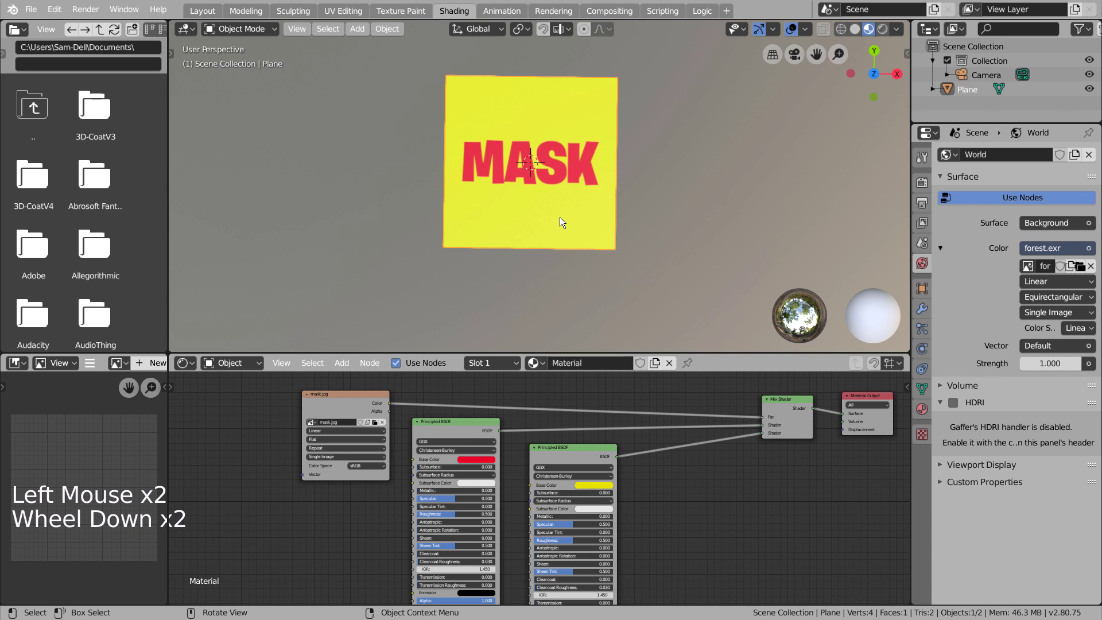
middle_click_drag(532, 244, 522, 270, "shift")
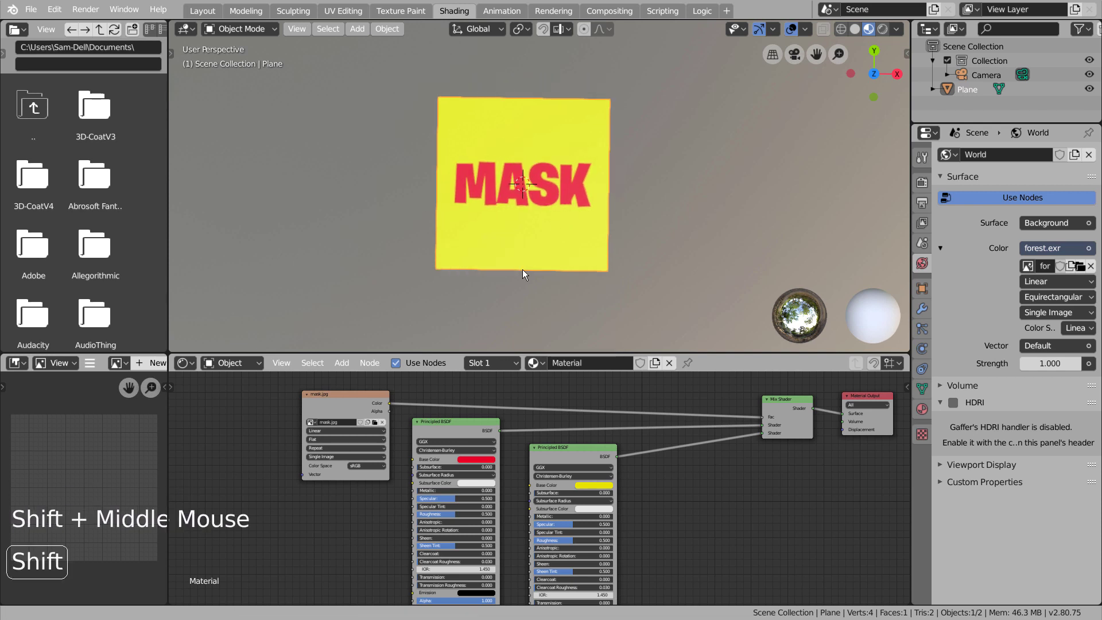
left_click(36, 23)
left_click(31, 9)
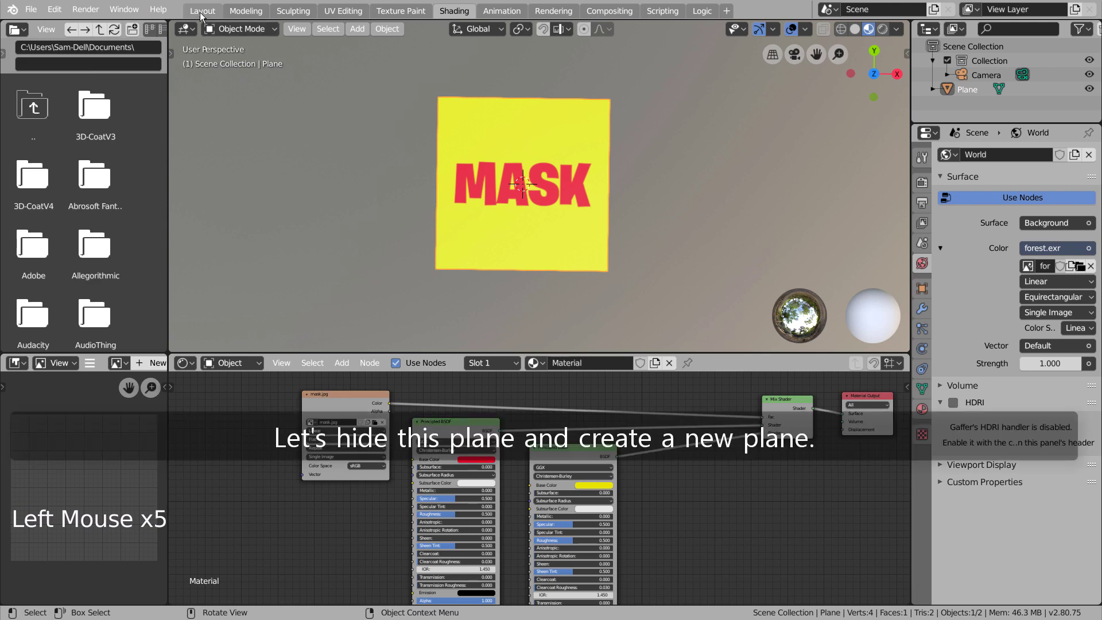
left_click(202, 12)
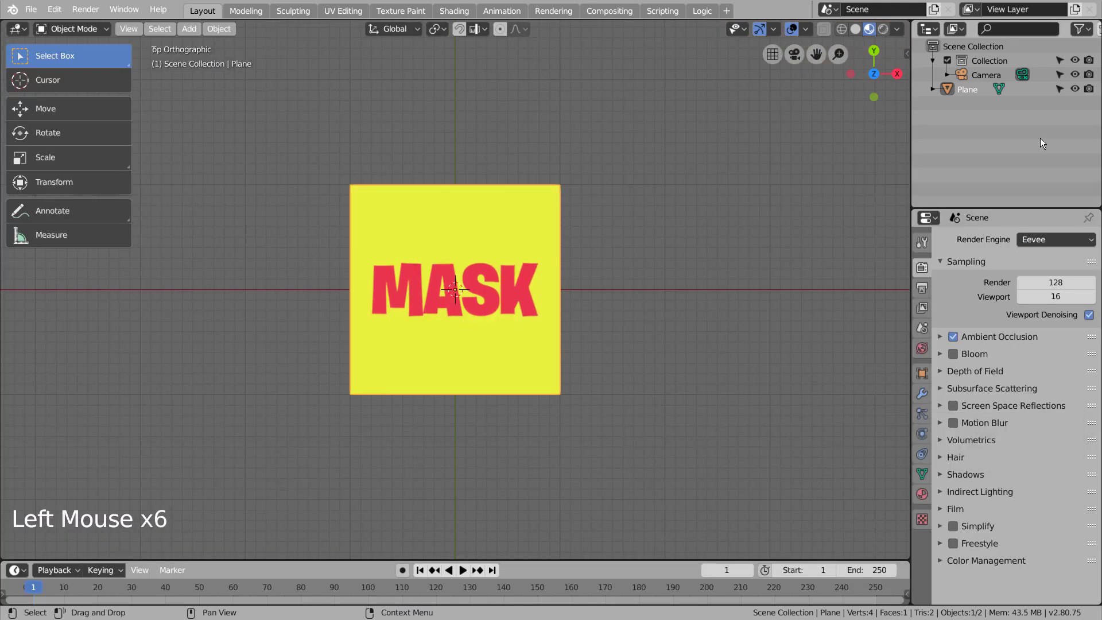
key("h")
Add a new plane mesh and scale it to about 1.7 along the X axis.
key("shift+a")
mouse_move(474, 276)
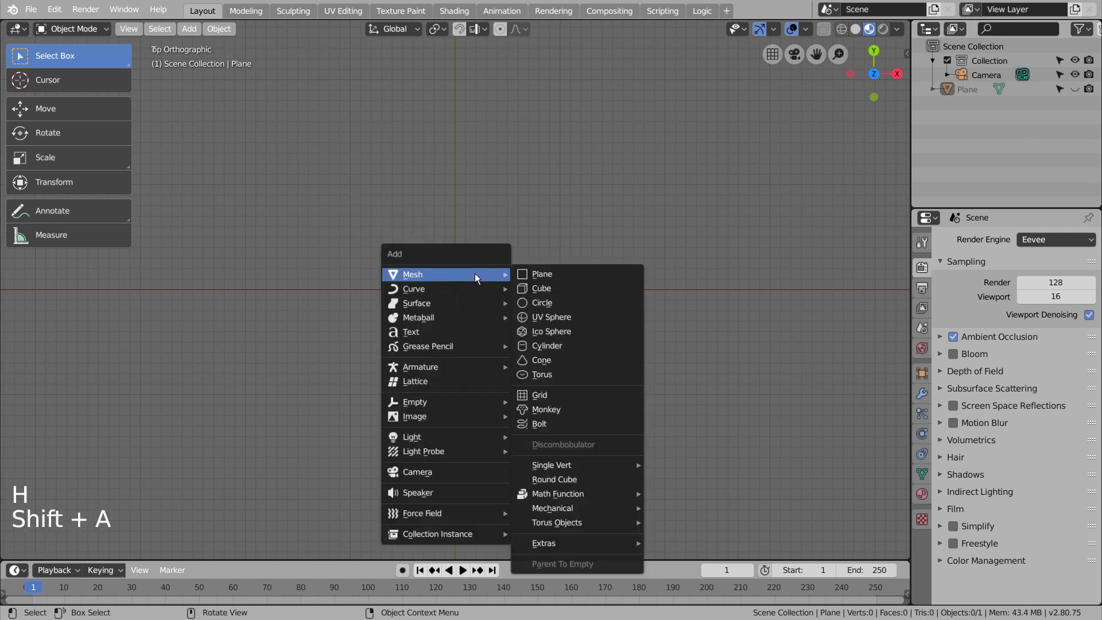
left_click(558, 275)
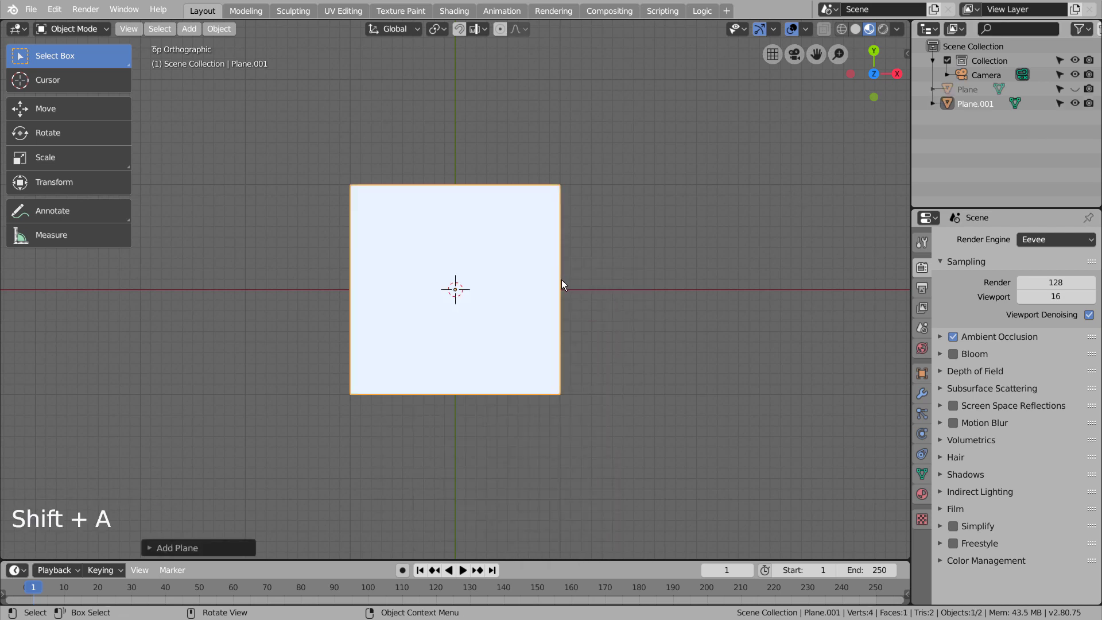
key("s")
key("x")
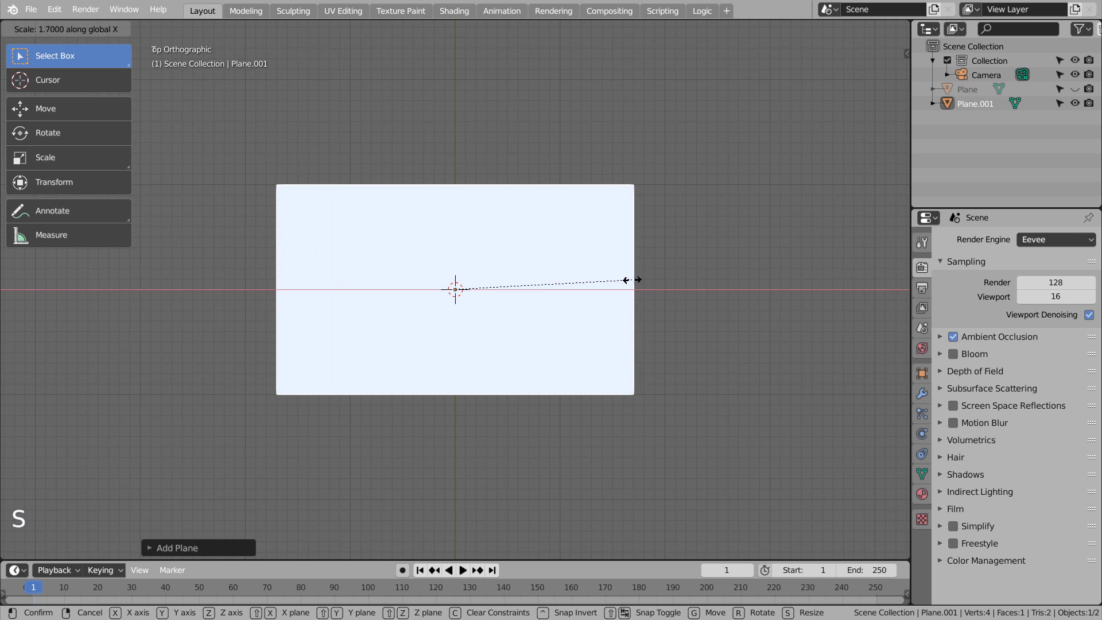
left_click(628, 278)
left_click(711, 261)
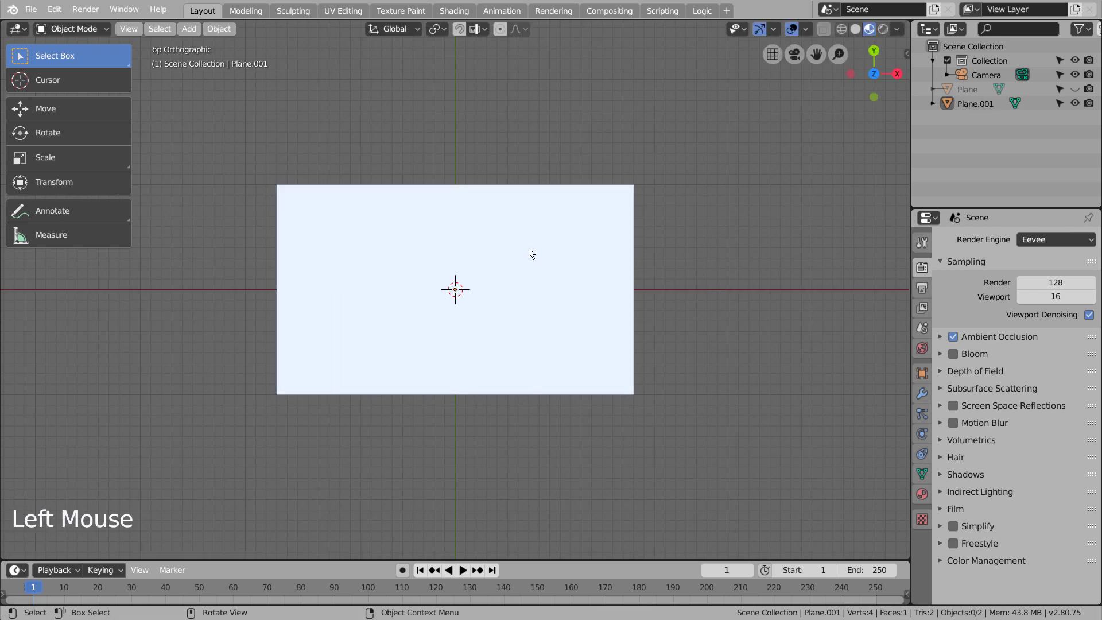
Create a new material for the wide plane and add linked Texture Coordinate, Mapping and Image Texture nodes to its Principled BSDF.
left_click(455, 12)
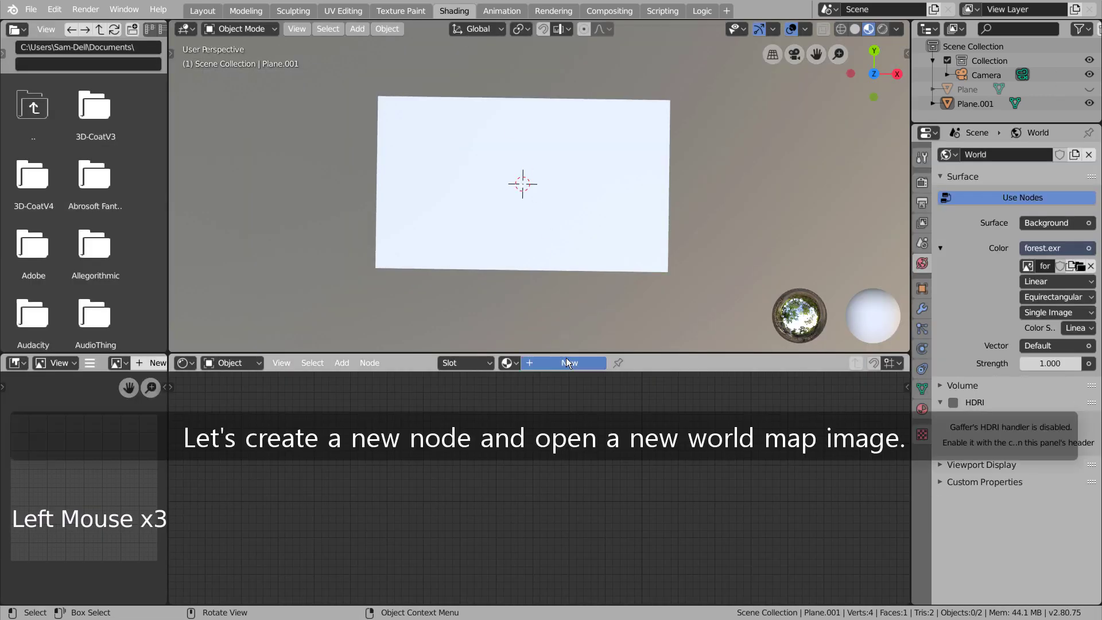
key("shift+a")
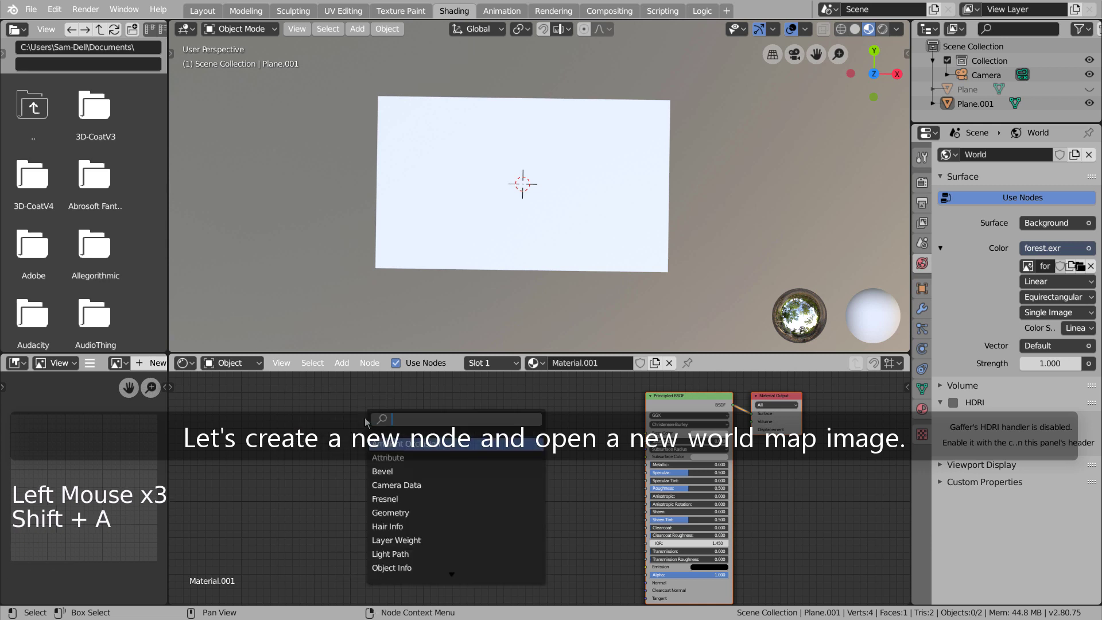
left_click(691, 400)
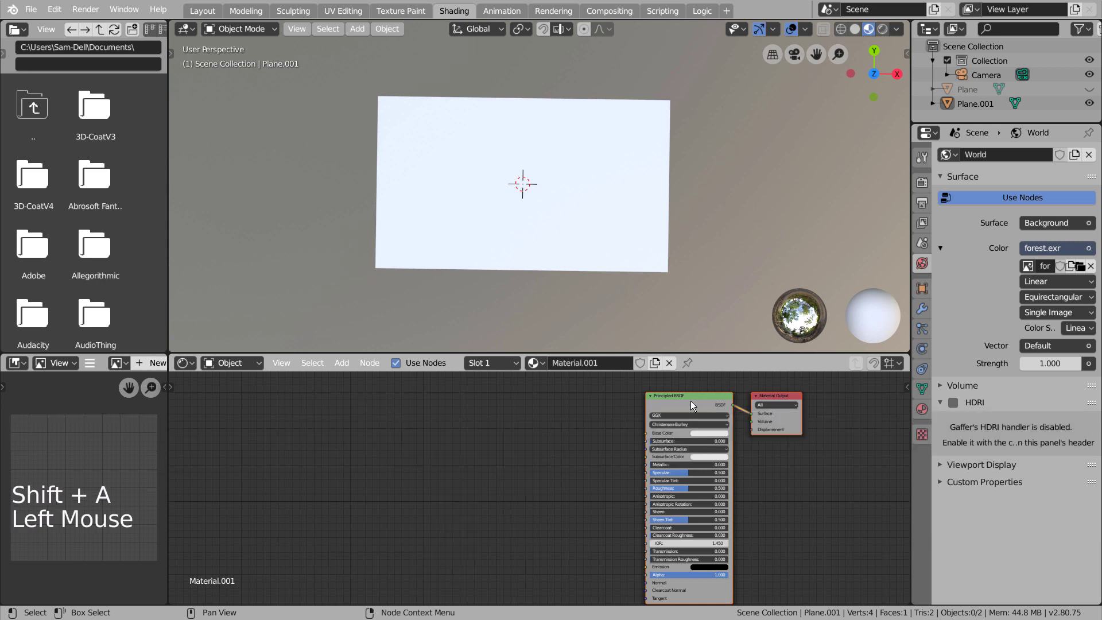
left_click(631, 412)
left_click(684, 398)
key("ctrl+t")
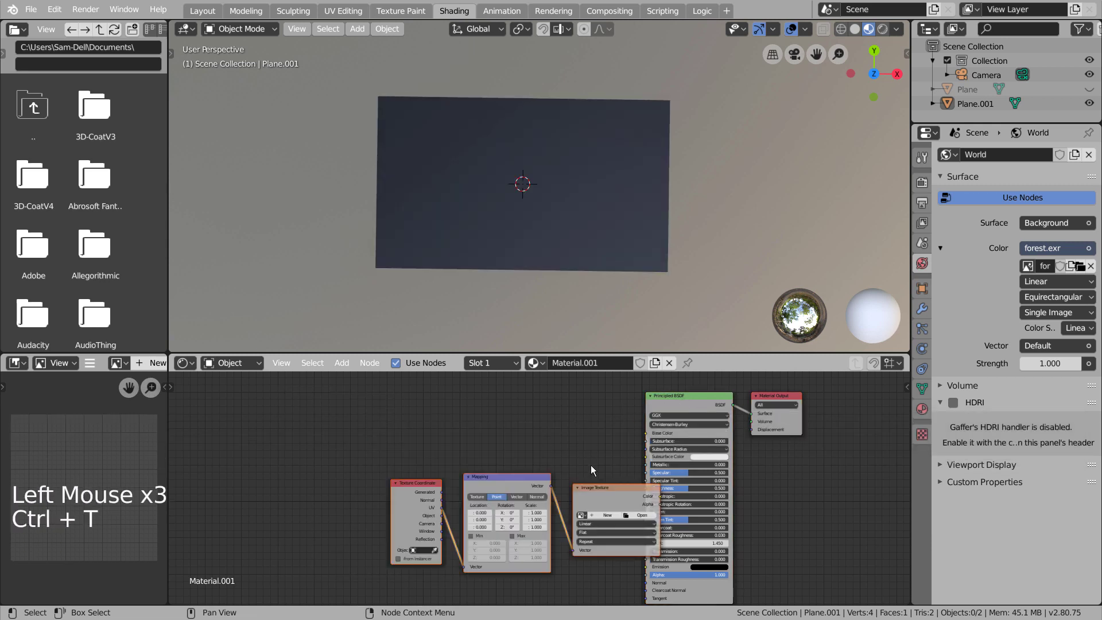
Reposition the texture nodes and load world-map-297446_960_720.jpg into the Image Texture node.
left_click_drag(593, 486, 554, 404)
left_click(604, 432)
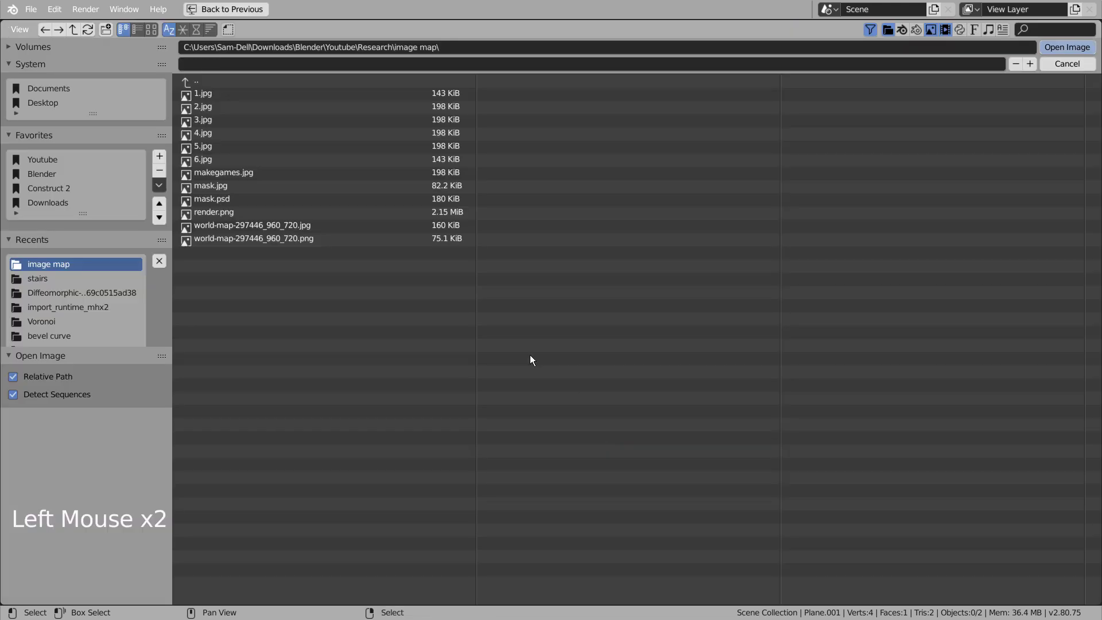
left_click(267, 226)
double_click(266, 226)
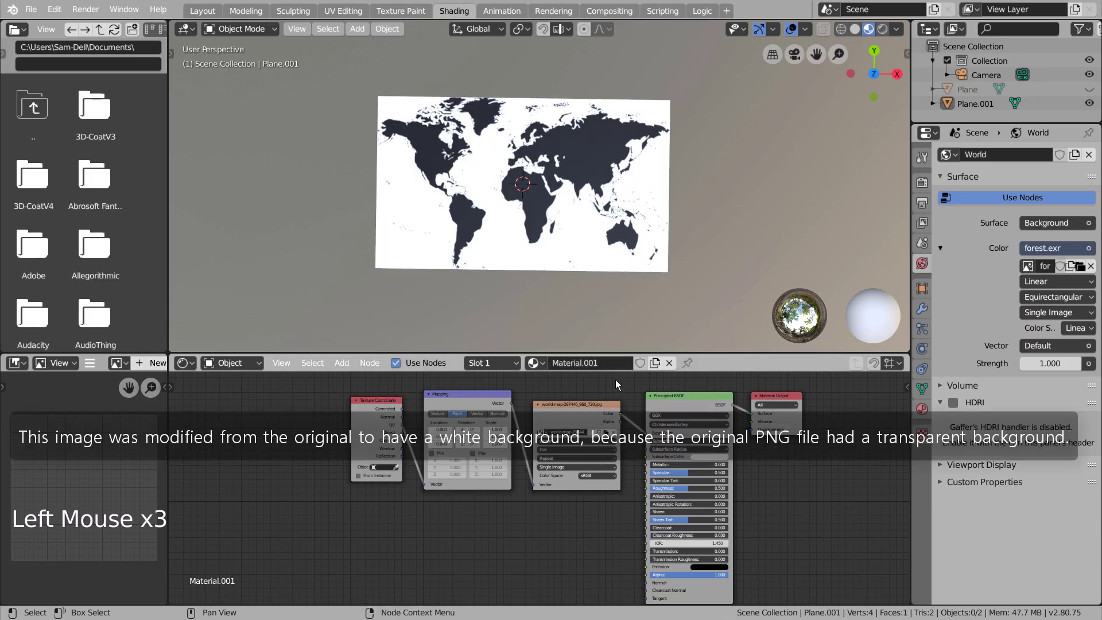
scroll(573, 238, "up", 3)
scroll(573, 239, "up", 3)
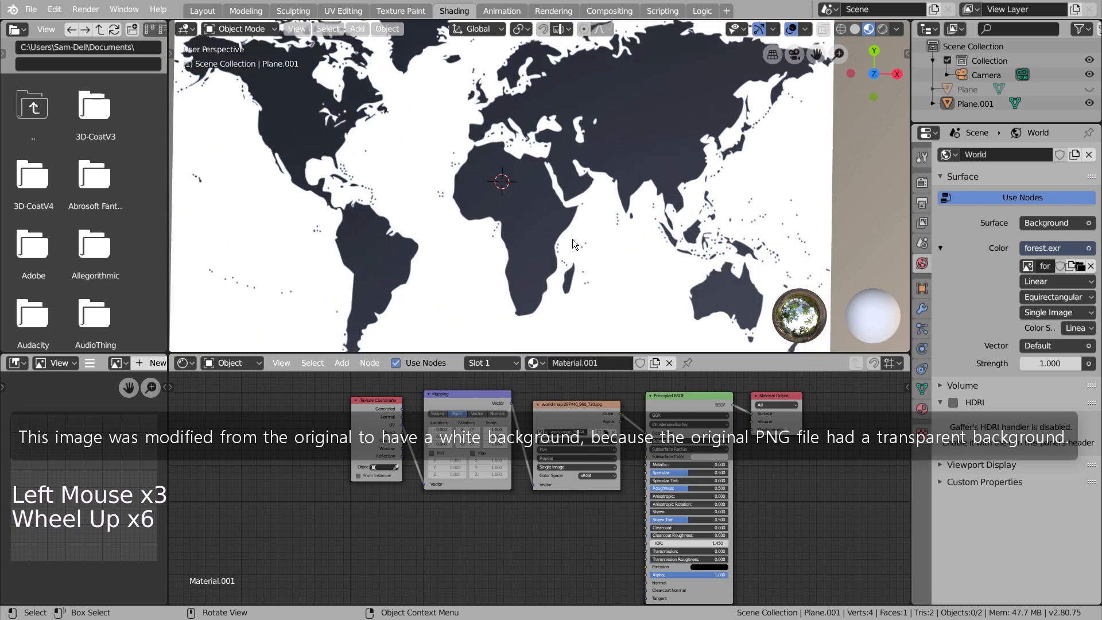
scroll(573, 239, "down", 2)
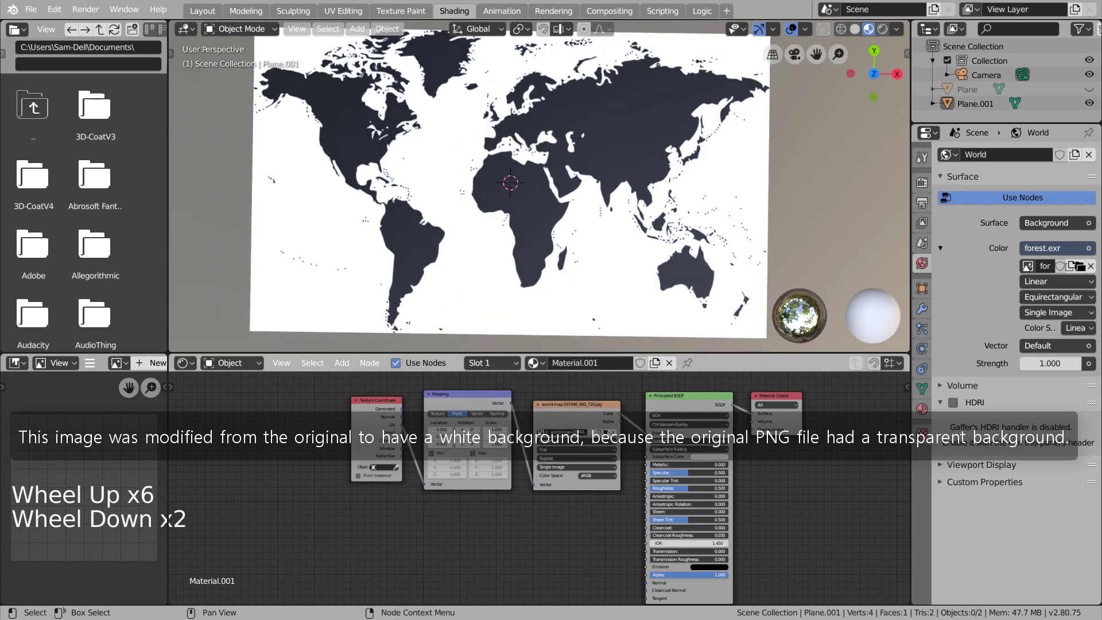
Try world-map-297446_960_720.png in the Image Texture node and inspect its effect on the plane.
left_click(606, 431)
left_click(263, 237)
double_click(263, 238)
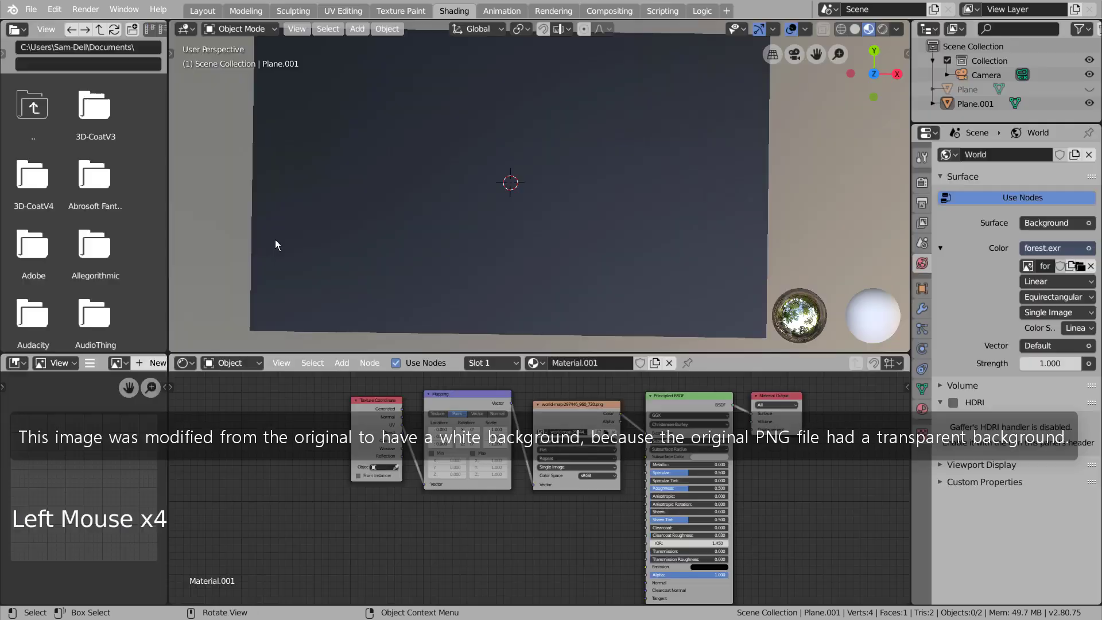
middle_click_drag(570, 245, 487, 212)
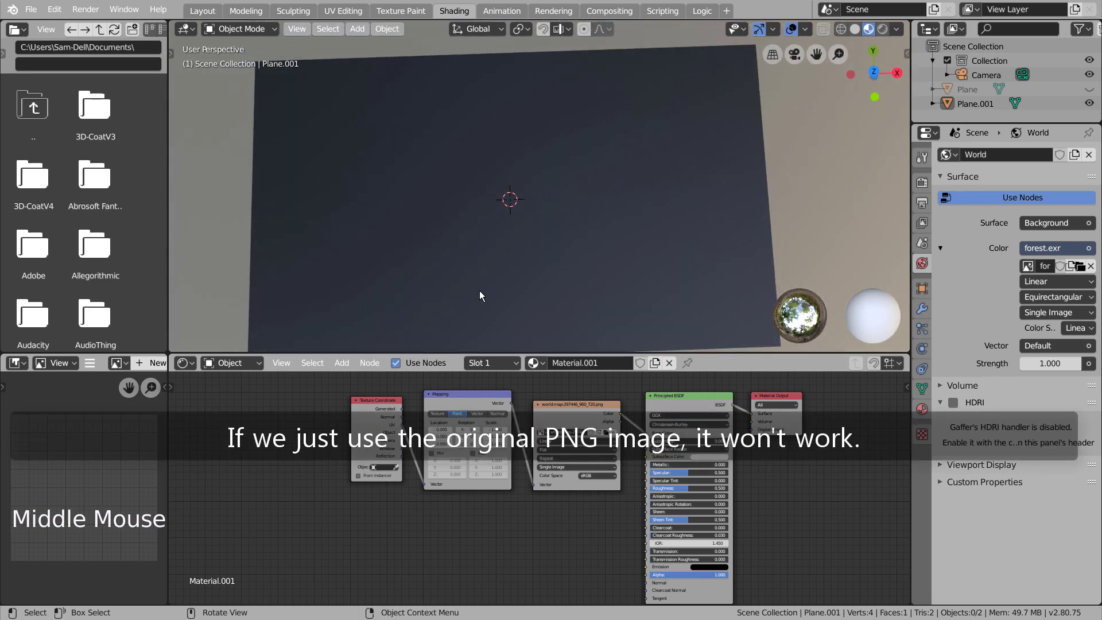
middle_click_drag(548, 290, 568, 270)
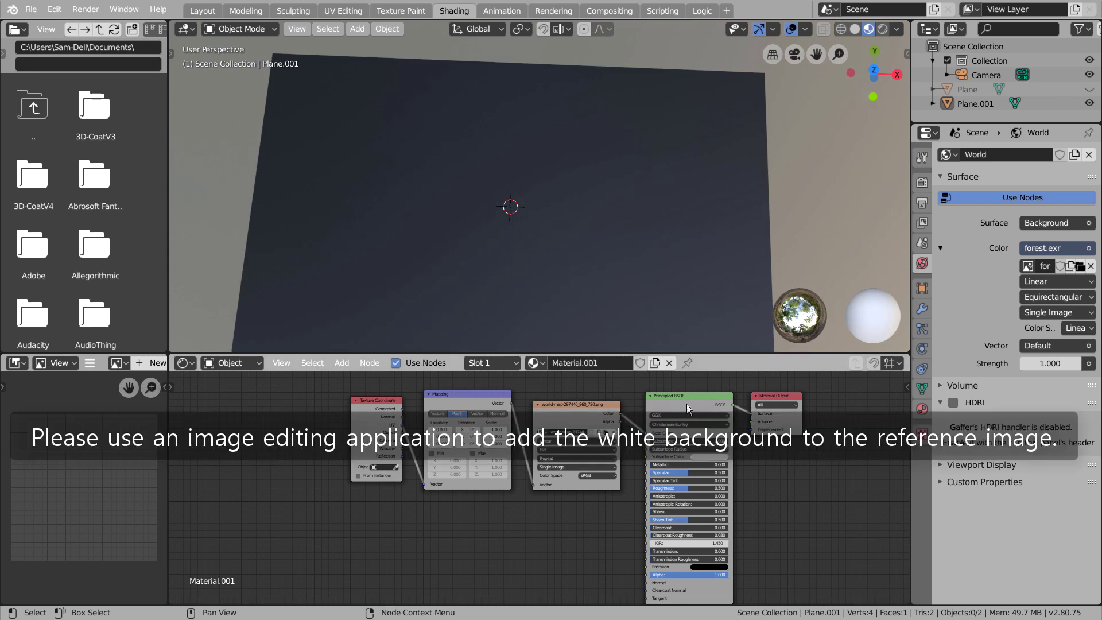
Insert a Mix Shader between the Principled BSDF and Material Output, and reroute the image's Color link from Base Color to its Fac.
left_click(775, 397)
left_click_drag(775, 396, 880, 400)
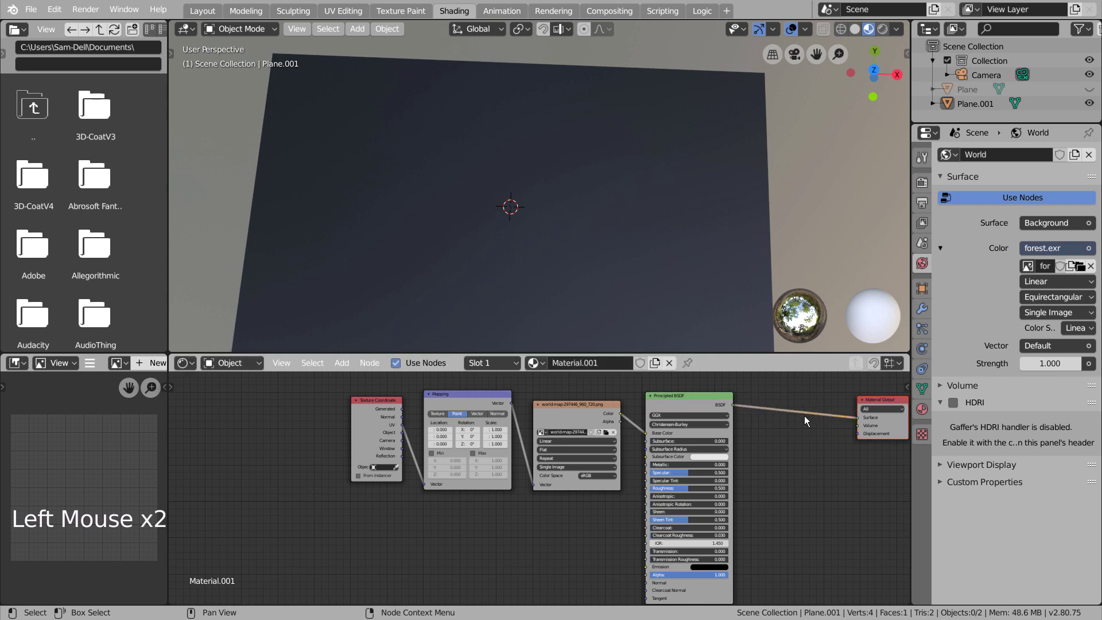
key("shift+a")
left_click(806, 421)
type("mix")
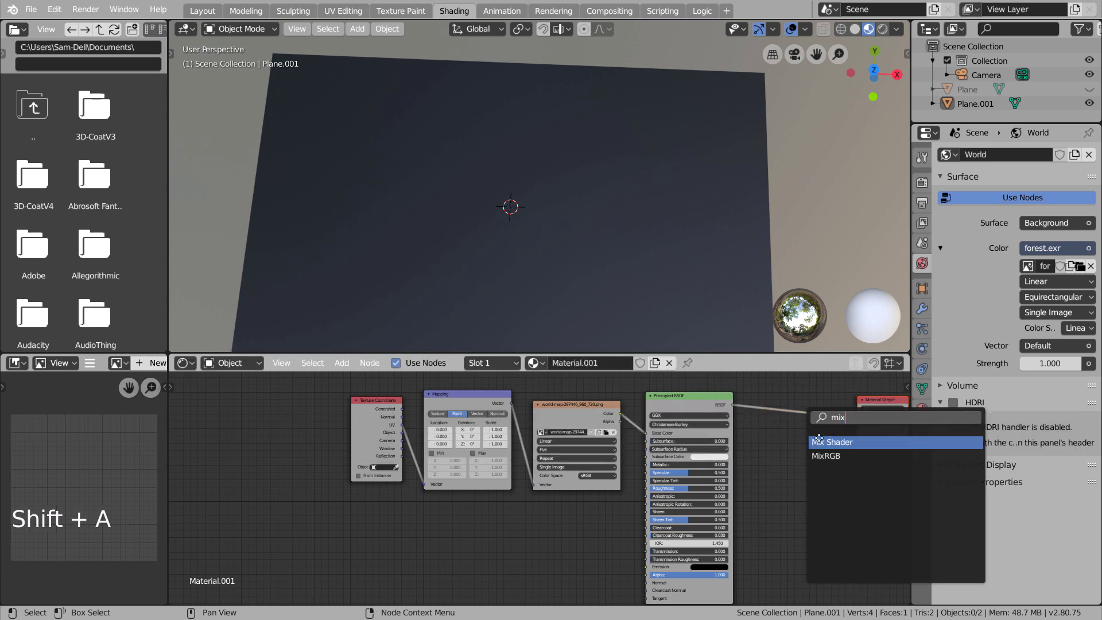
left_click(819, 441)
left_click(766, 436)
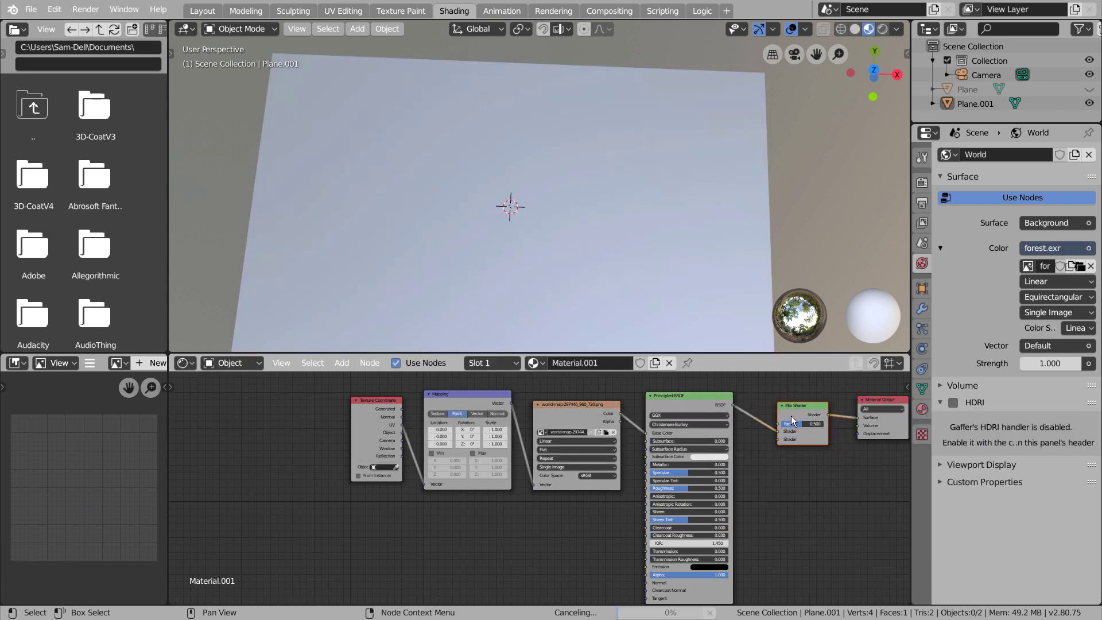
left_click_drag(646, 432, 780, 429)
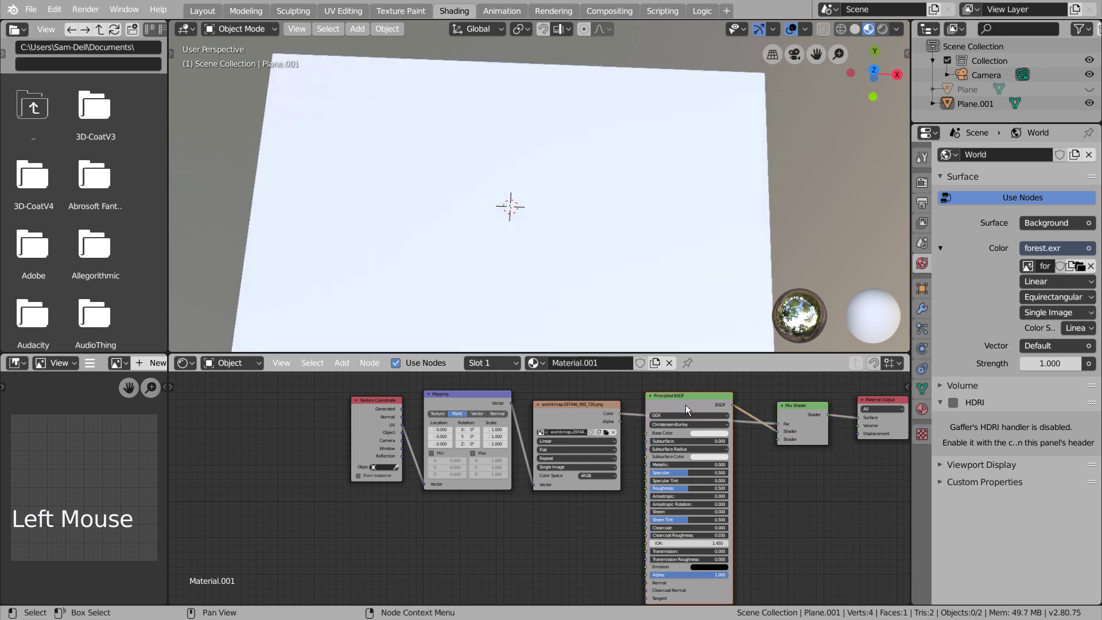
Duplicate the Principled BSDF node and connect the copy's BSDF output to the Mix Shader's second Shader input.
left_click_drag(677, 409, 679, 448)
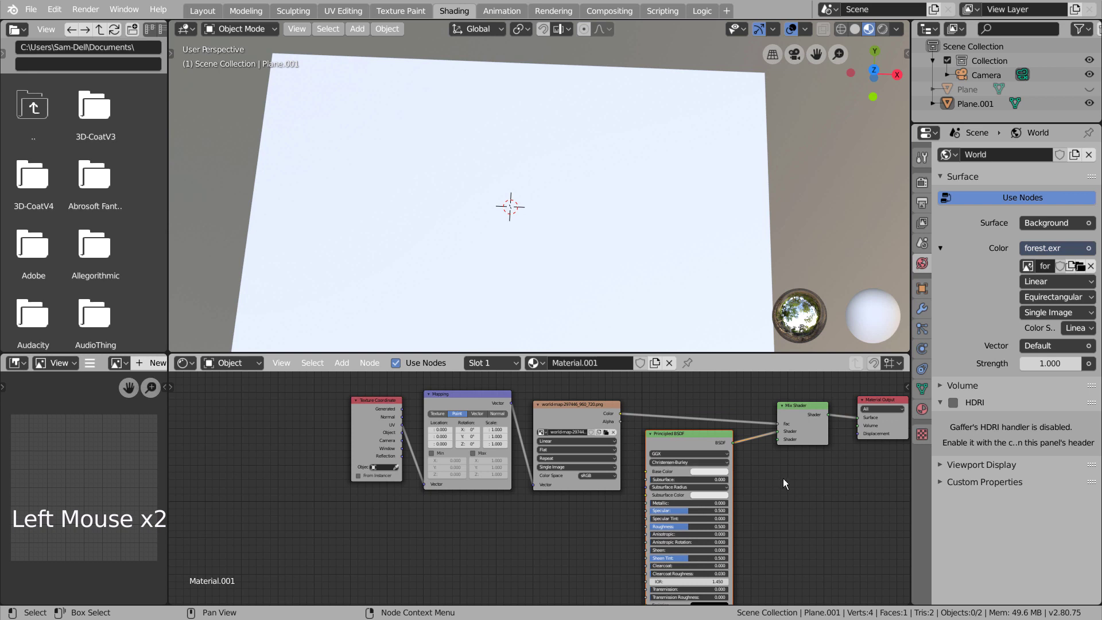
left_click(719, 447)
key("shift+d")
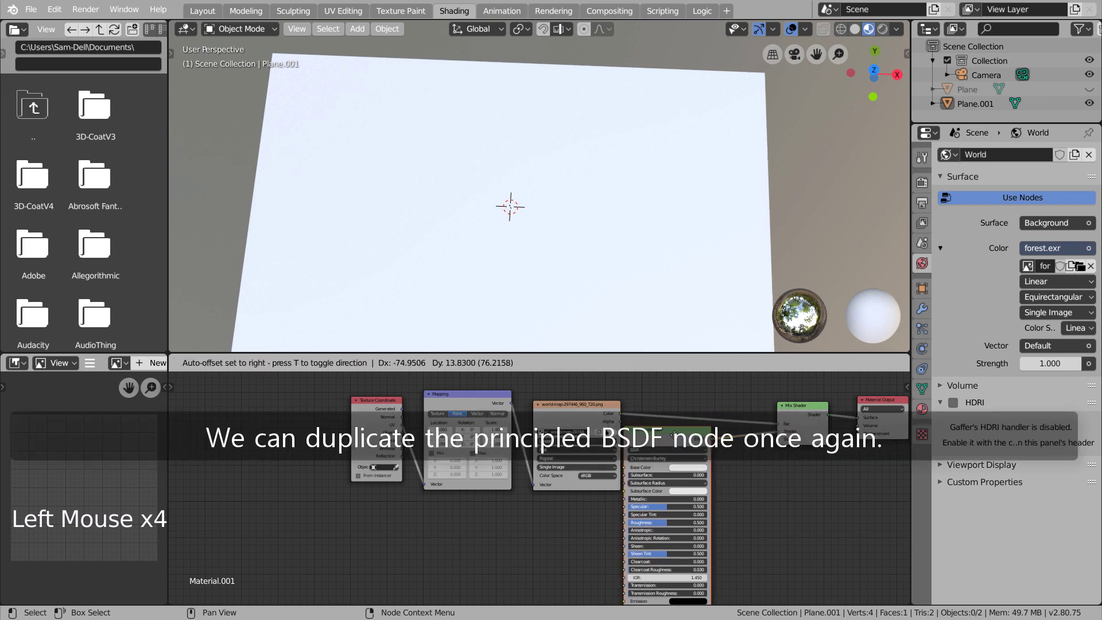
left_click(756, 481)
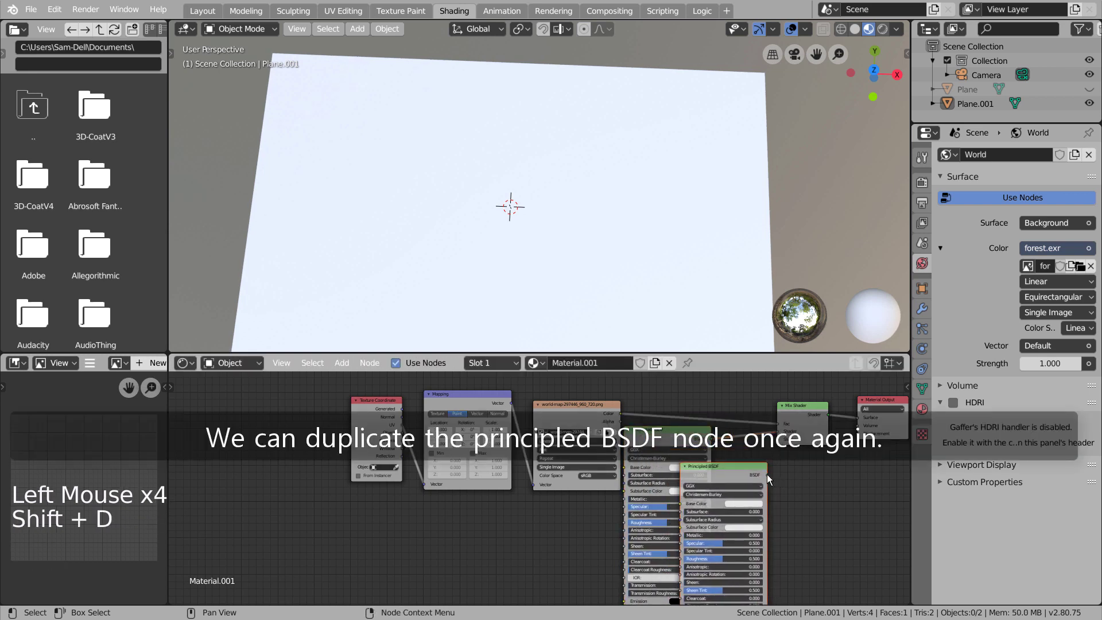
left_click_drag(768, 476, 778, 431)
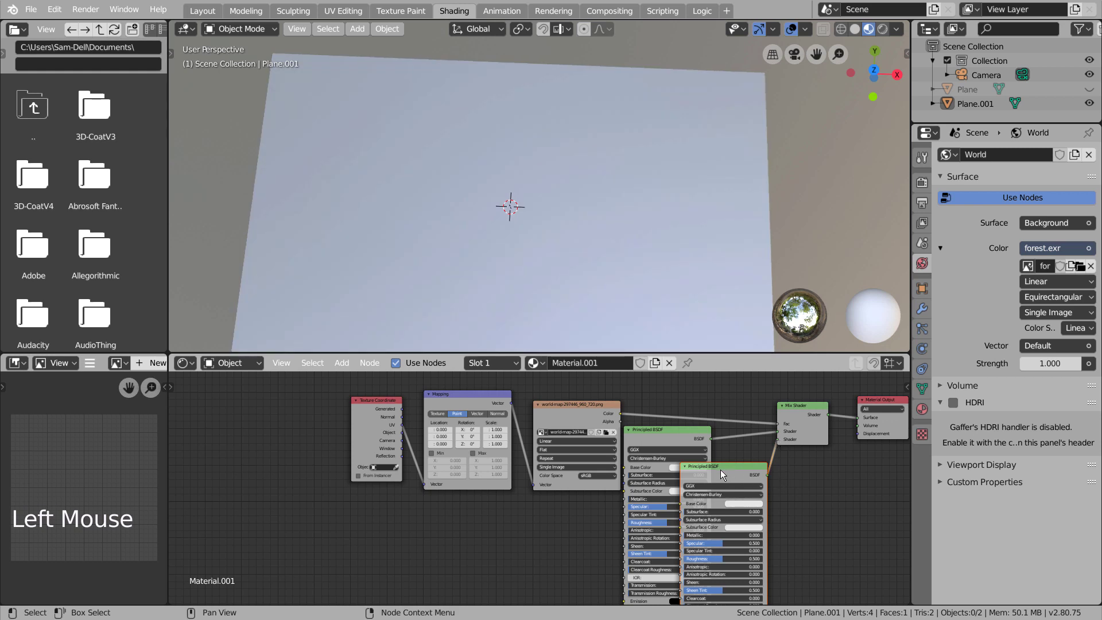
mouse_move(723, 474)
left_mouse_down()
mouse_move(707, 465)
mouse_move(716, 466)
left_mouse_up()
Set the first Principled BSDF's base color to orange and the duplicate's to blue.
left_click(678, 468)
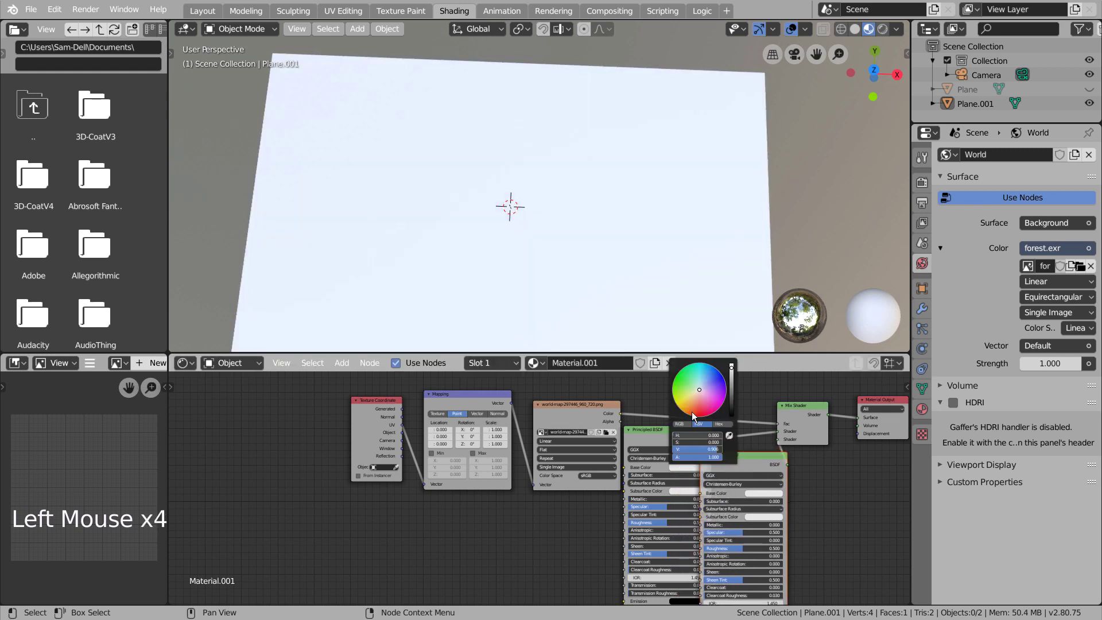
mouse_move(712, 387)
left_mouse_down()
mouse_move(711, 378)
mouse_move(684, 382)
mouse_move(688, 408)
left_mouse_up()
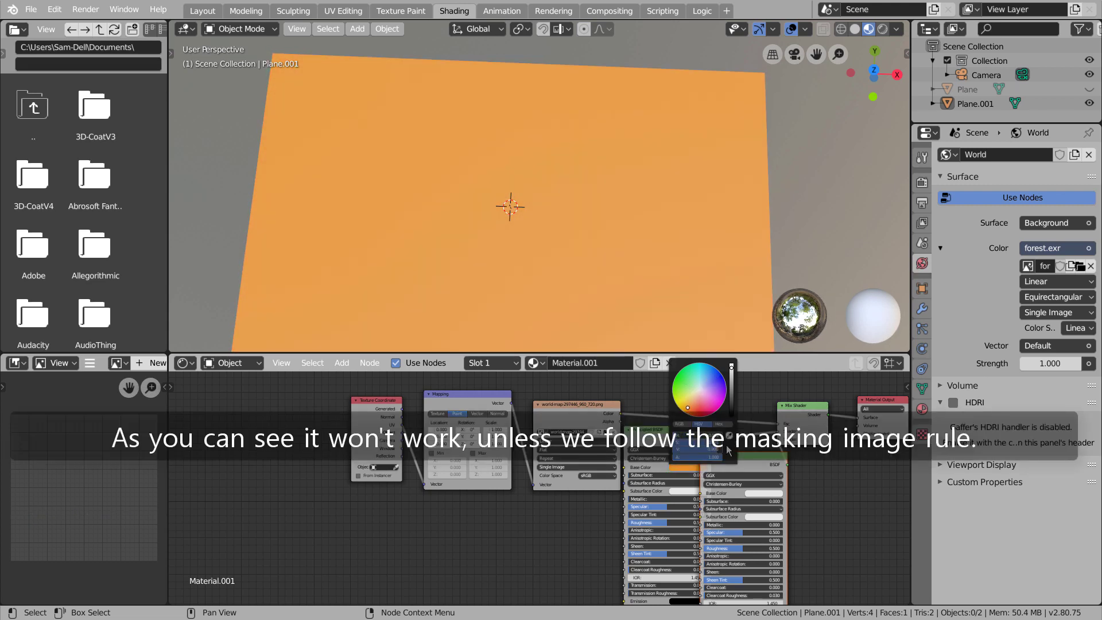
left_click(767, 494)
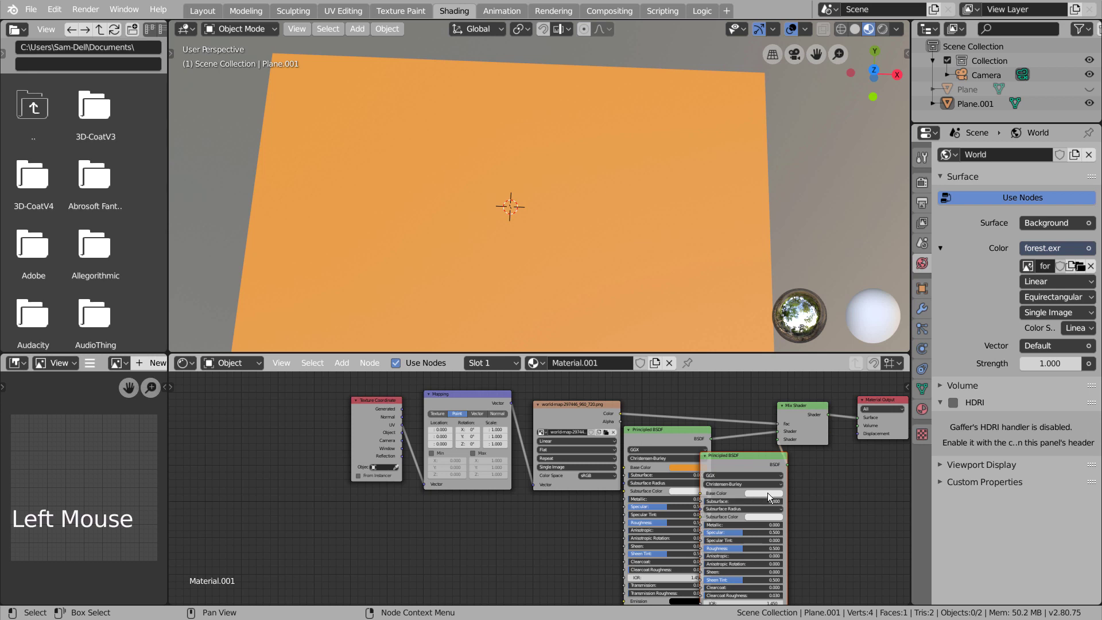
left_click(767, 493)
left_click_drag(788, 409, 791, 399)
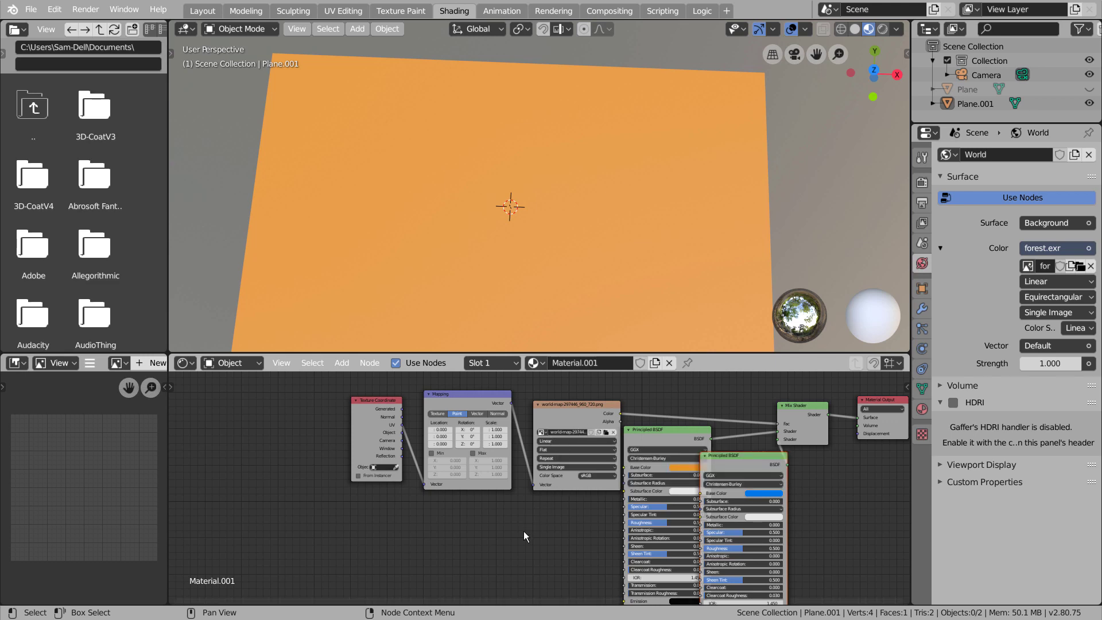
Replace the Image Texture node's image with world-map-297446_960_720.jpg.
left_click(609, 440)
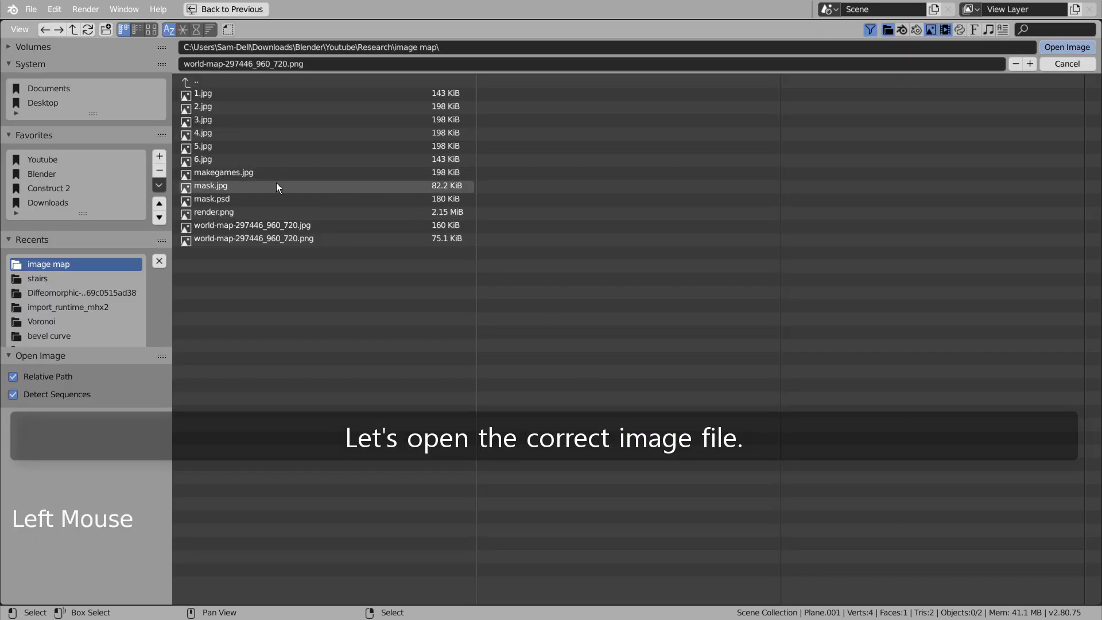
left_click(219, 225)
double_click(219, 225)
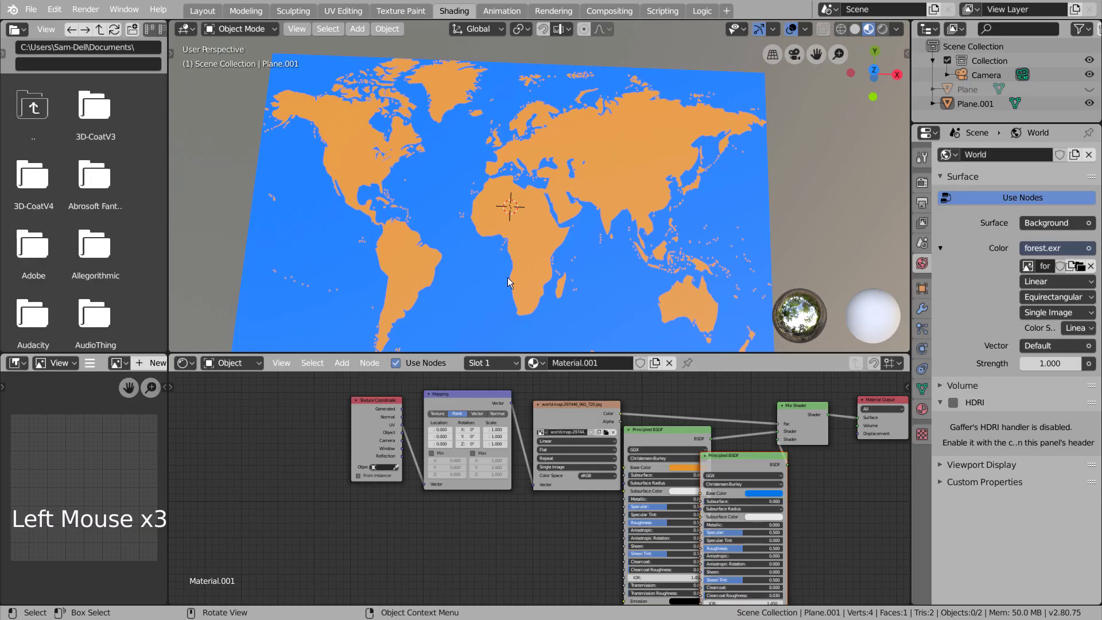
Select the world map plane, frame it in the viewport and examine the masked colors up close.
middle_click_drag(507, 278, 505, 221)
scroll(504, 224, "down", 4)
middle_click_drag(532, 280, 526, 305)
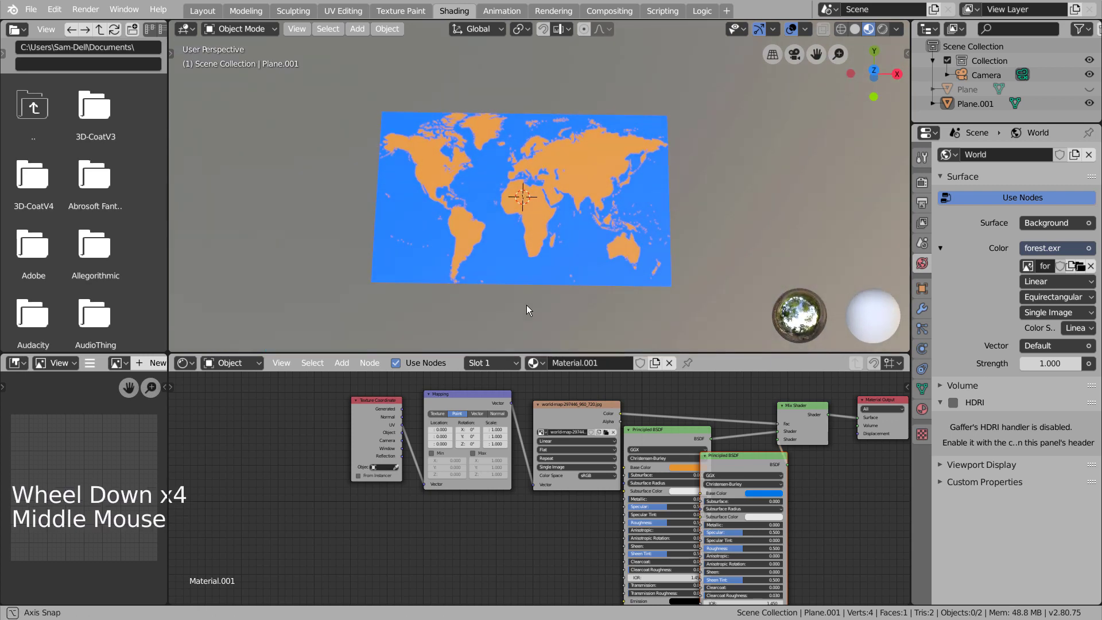
left_click(553, 251)
key("KP_Decimal")
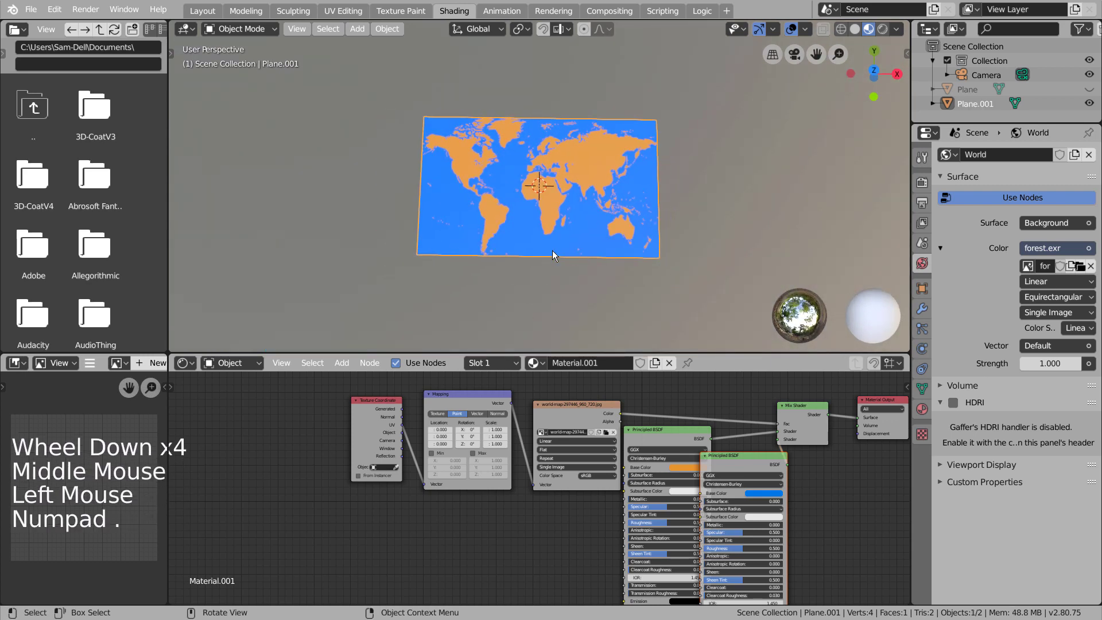
scroll(552, 250, "up", 4)
mouse_move(553, 249)
middle_mouse_down()
mouse_move(582, 182)
mouse_move(627, 163)
mouse_move(543, 231)
mouse_move(557, 258)
middle_mouse_up()
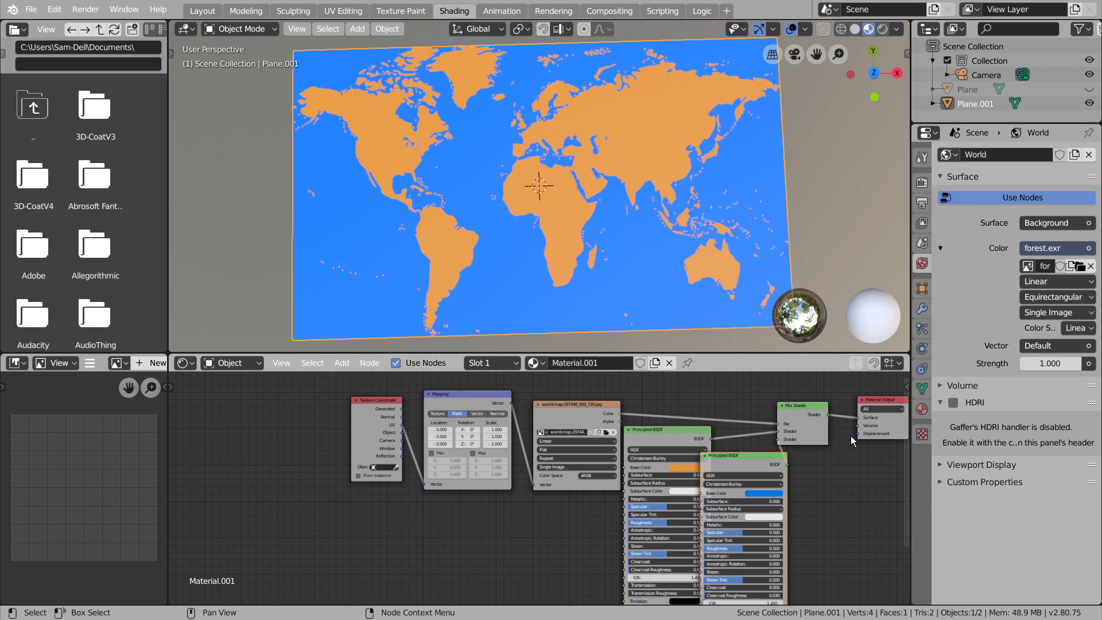
Add a Noise Texture node below the Mapping node.
left_click(457, 526)
key("shift+a")
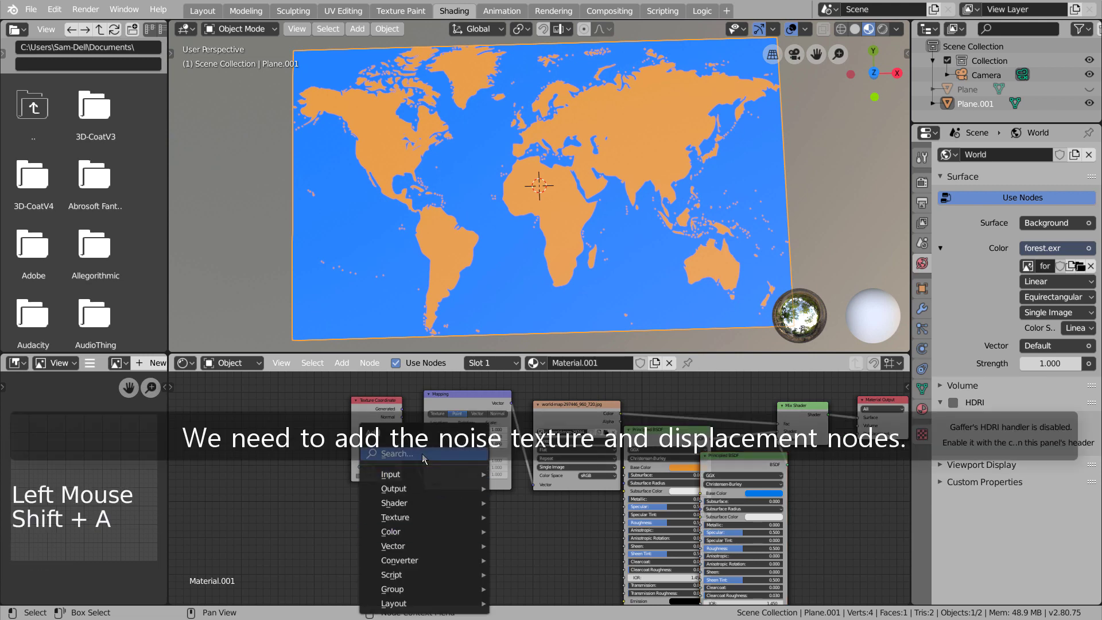
left_click(428, 454)
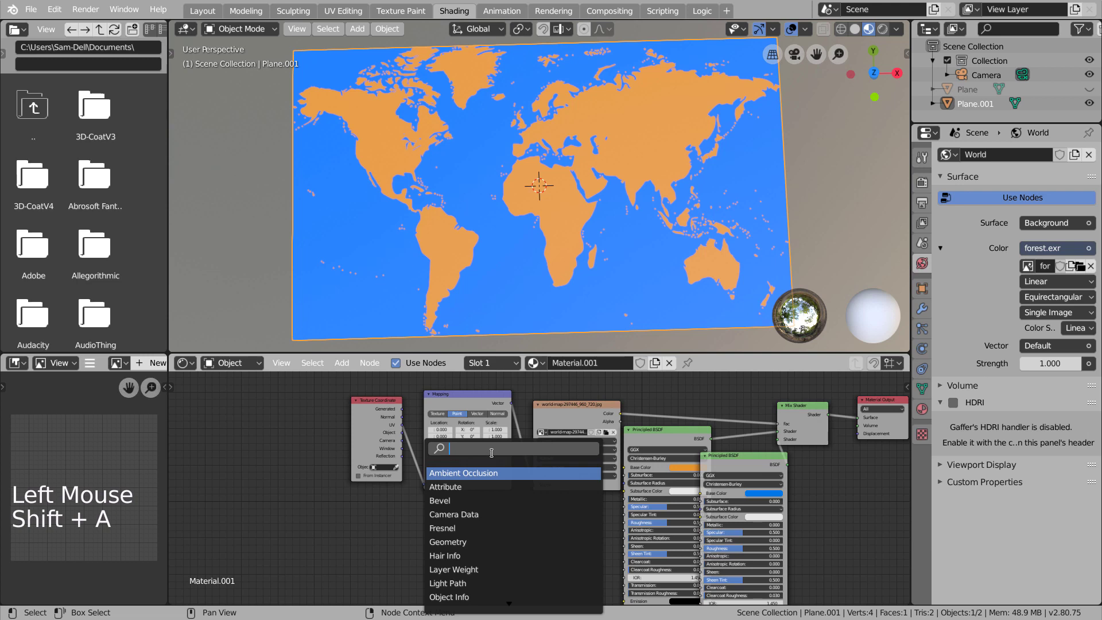
type("noise")
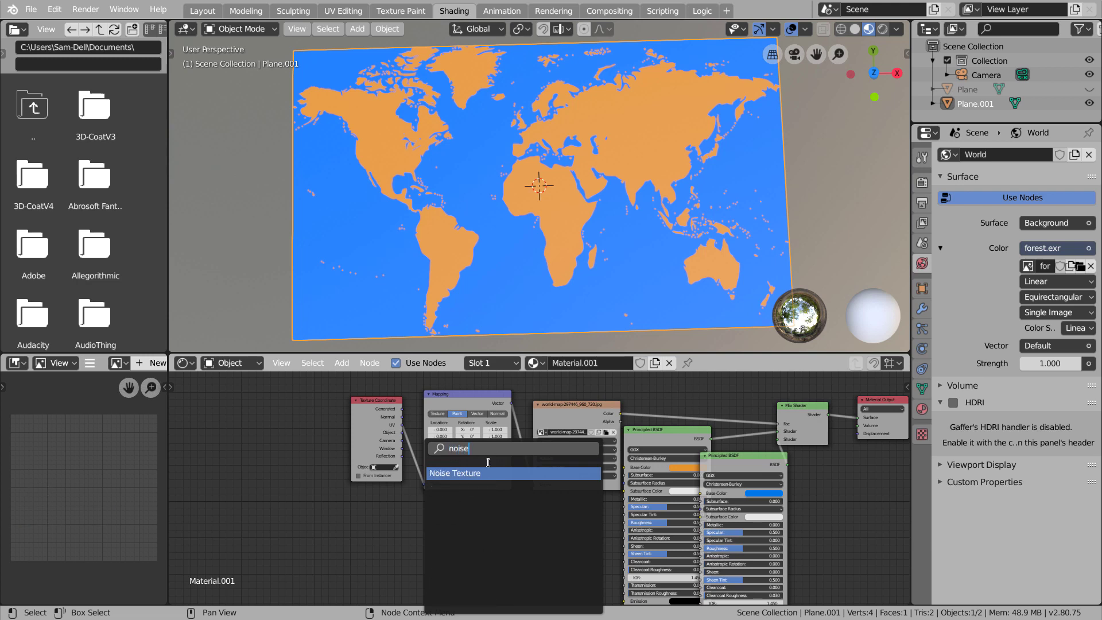
left_click(493, 474)
left_click(509, 524)
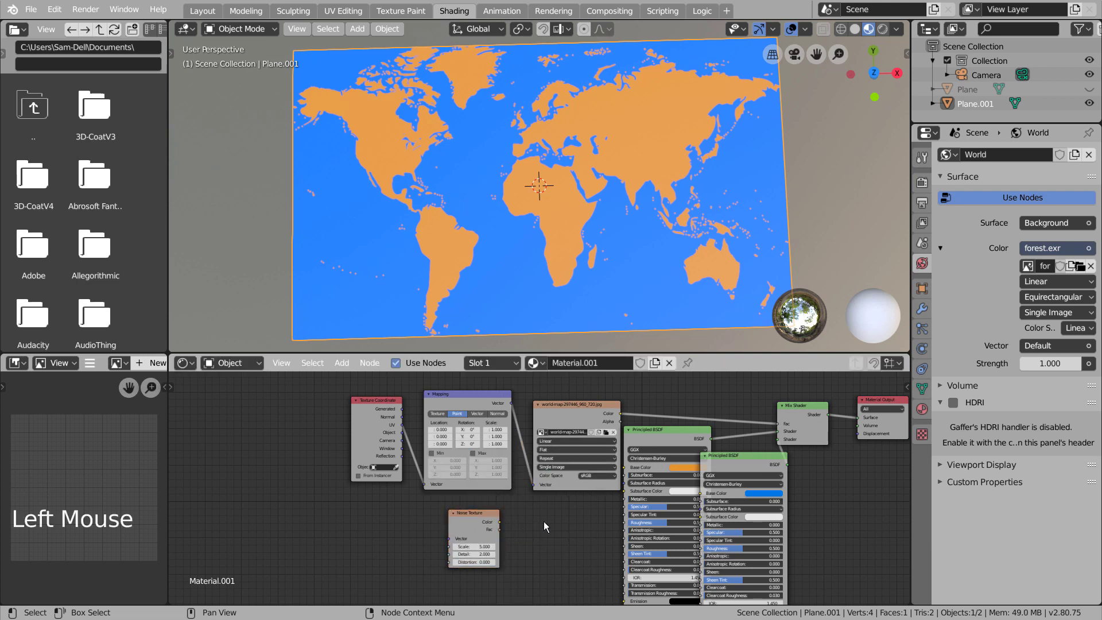
Add a Displacement node with the noise Color feeding its Height, and connect it to the Material Output's Displacement input.
key("shift+a")
left_click(532, 453)
type("displa")
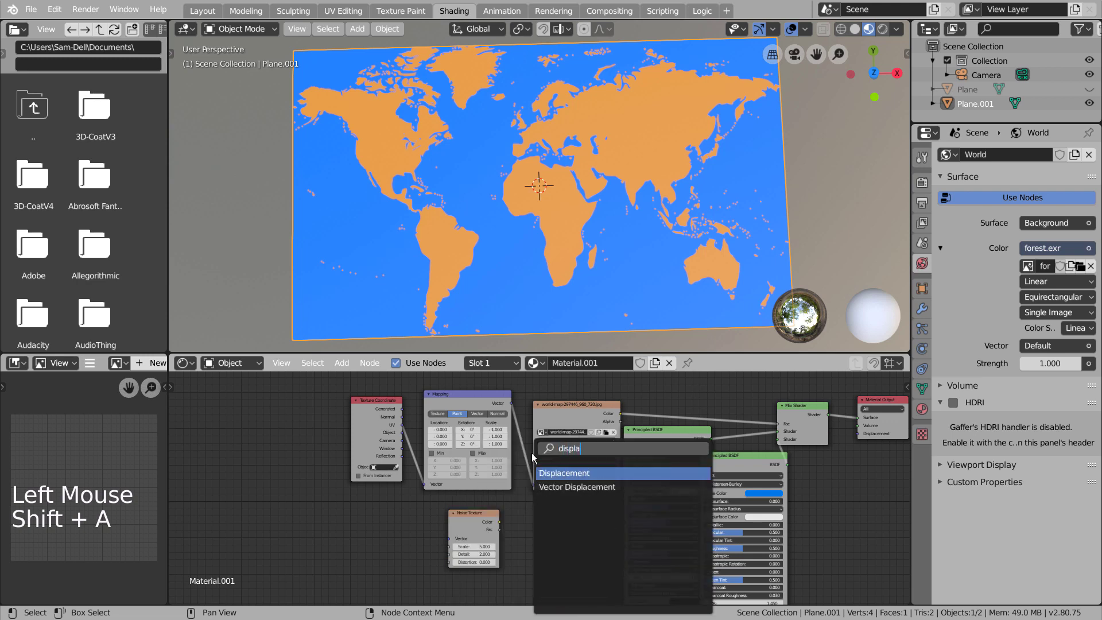
key("Return")
left_click_drag(537, 465, 526, 550)
left_click_drag(576, 529, 859, 432)
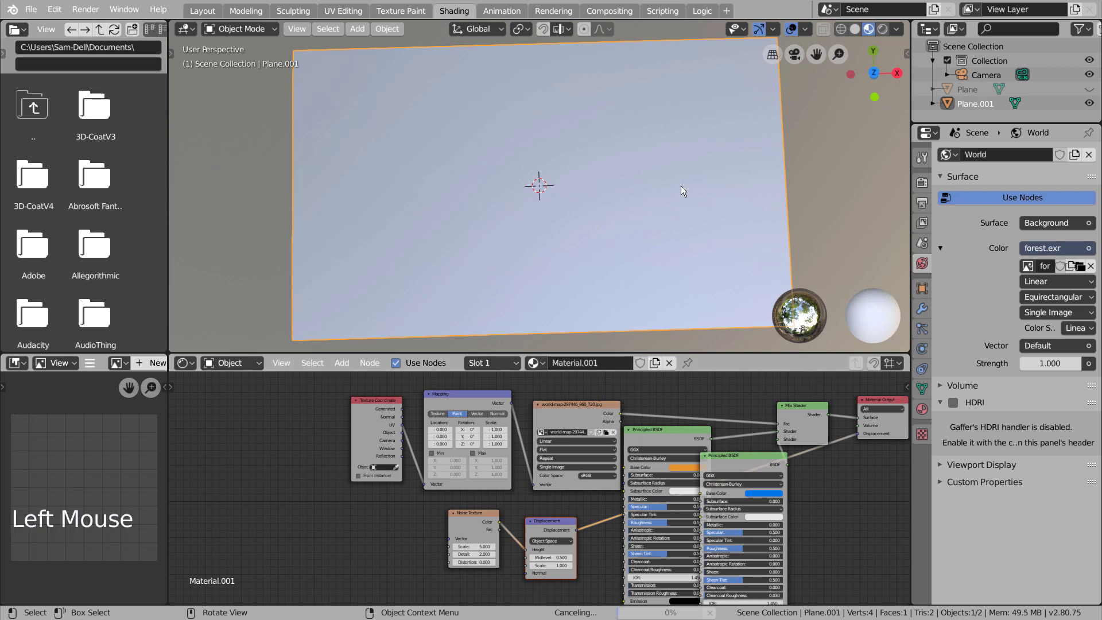
middle_click_drag(659, 195, 636, 271)
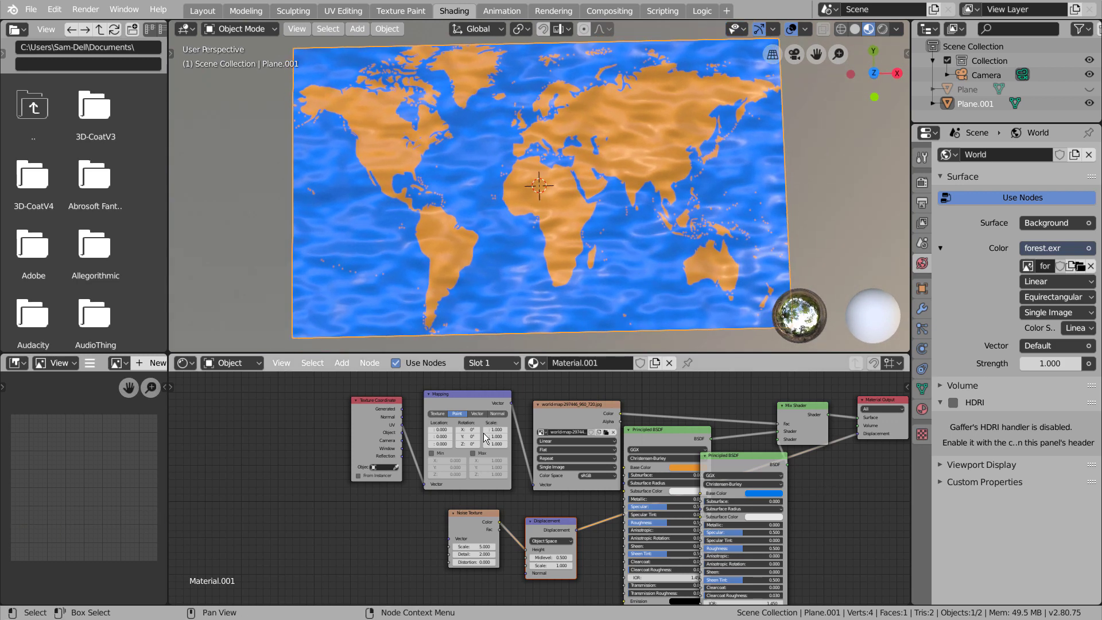
Switch to the Layout workspace and view the world map plane up close from an oblique angle.
left_click(202, 12)
scroll(531, 330, "down", 2)
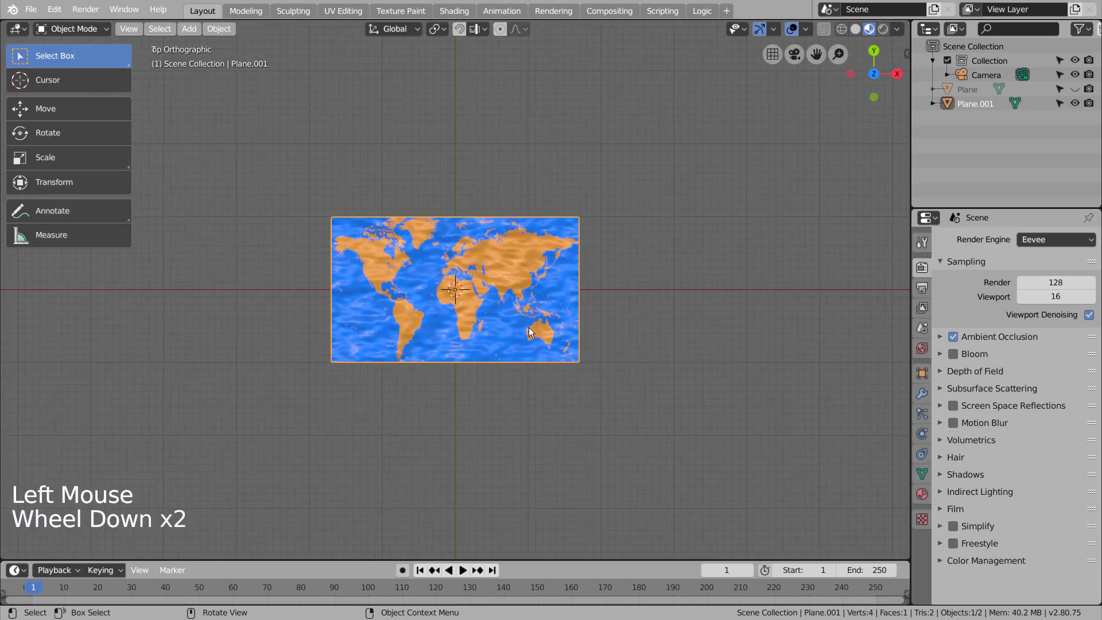
scroll(527, 327, "up", 6)
mouse_move(527, 327)
middle_mouse_down()
mouse_move(538, 315)
mouse_move(804, 281)
middle_mouse_up()
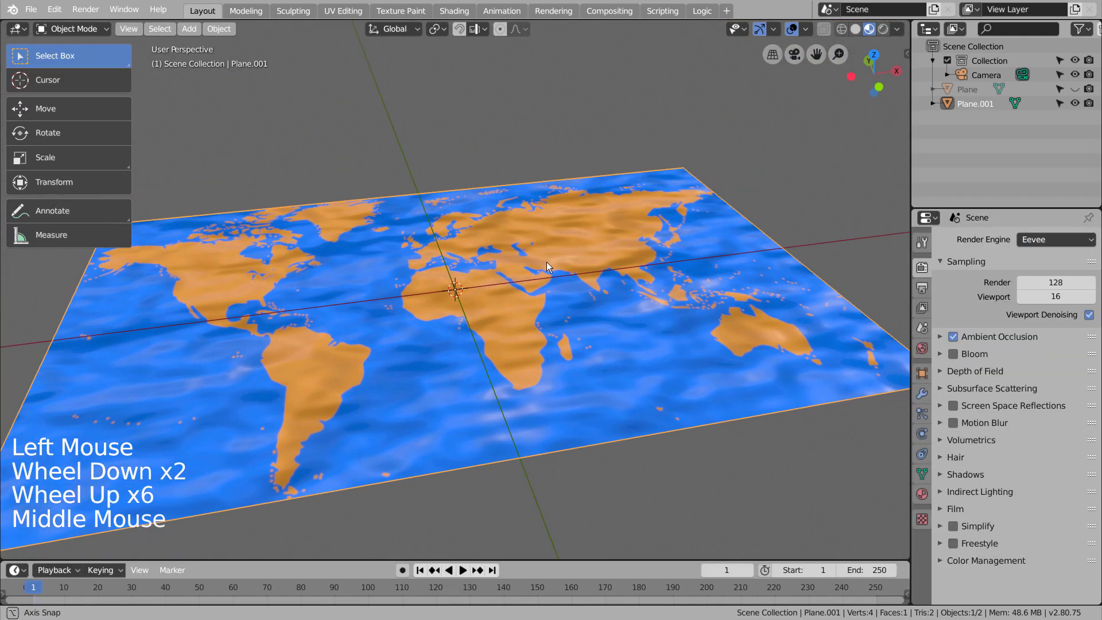
Set the render engine to Cycles and open the world map plane's material settings.
left_click(1045, 239)
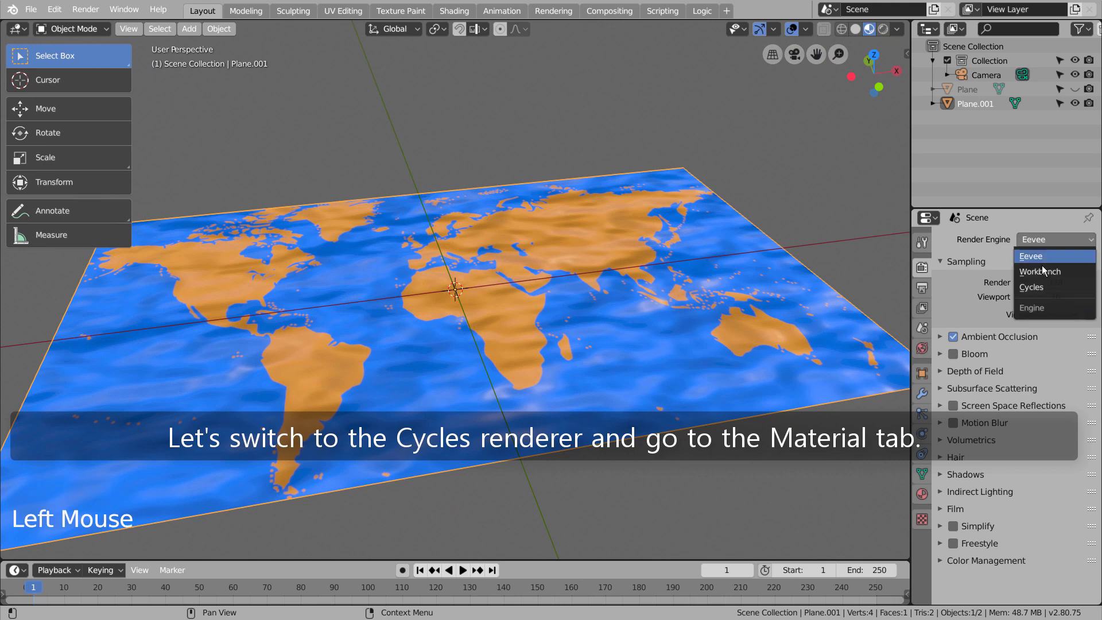
left_click(1033, 287)
left_click(921, 495)
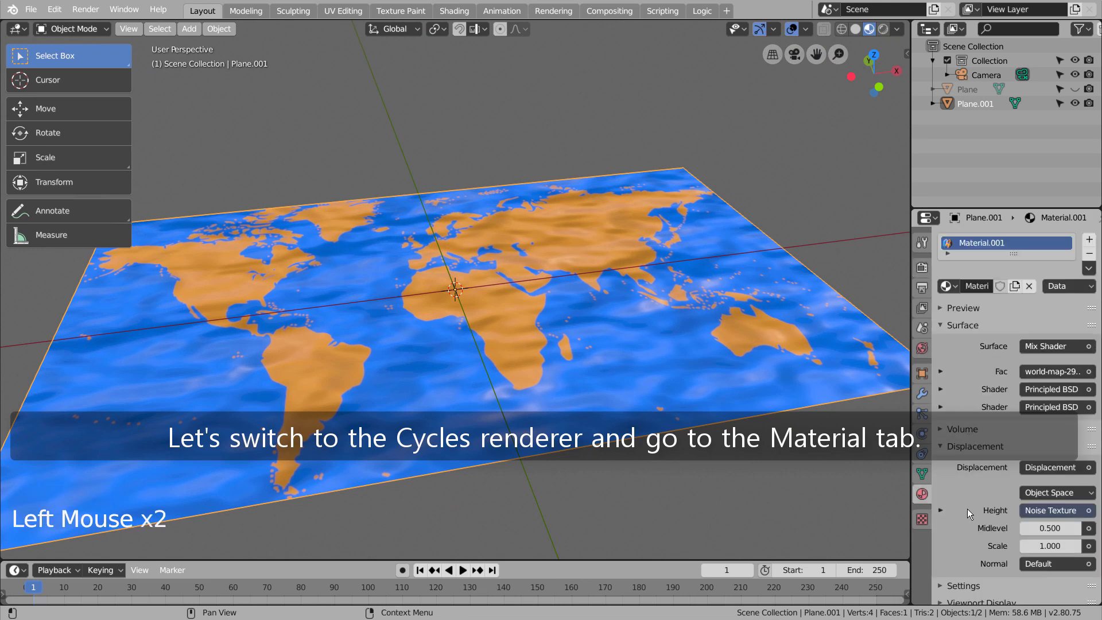
Set the material's surface displacement method to Displacement and Bump.
scroll(967, 508, "down", 5)
left_click(940, 578)
scroll(986, 577, "down", 5)
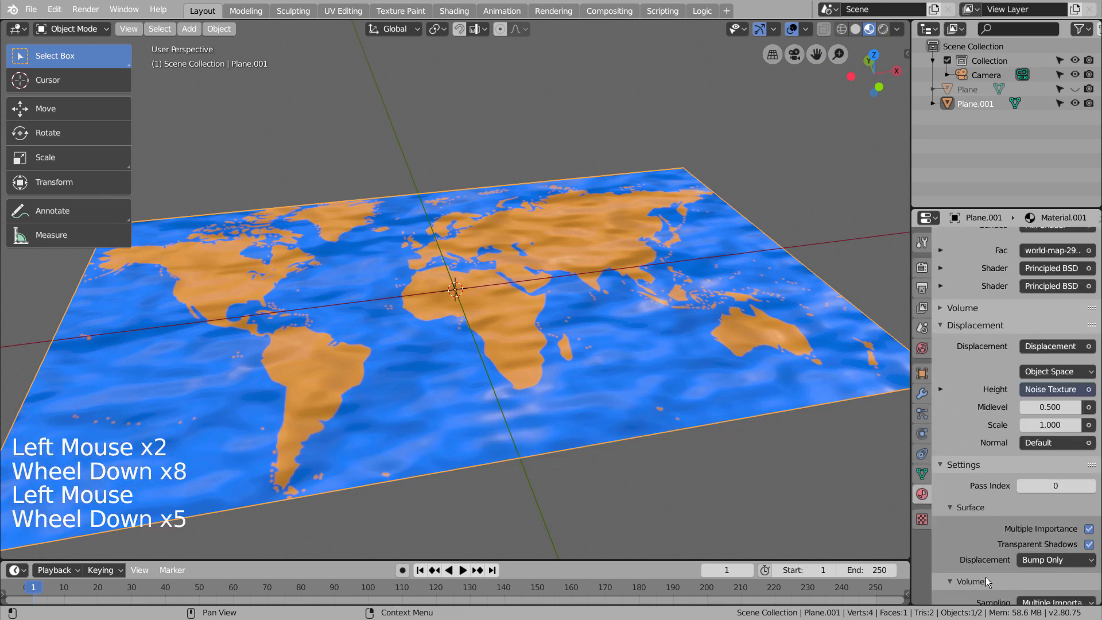
left_click(1034, 567)
left_click(1030, 514)
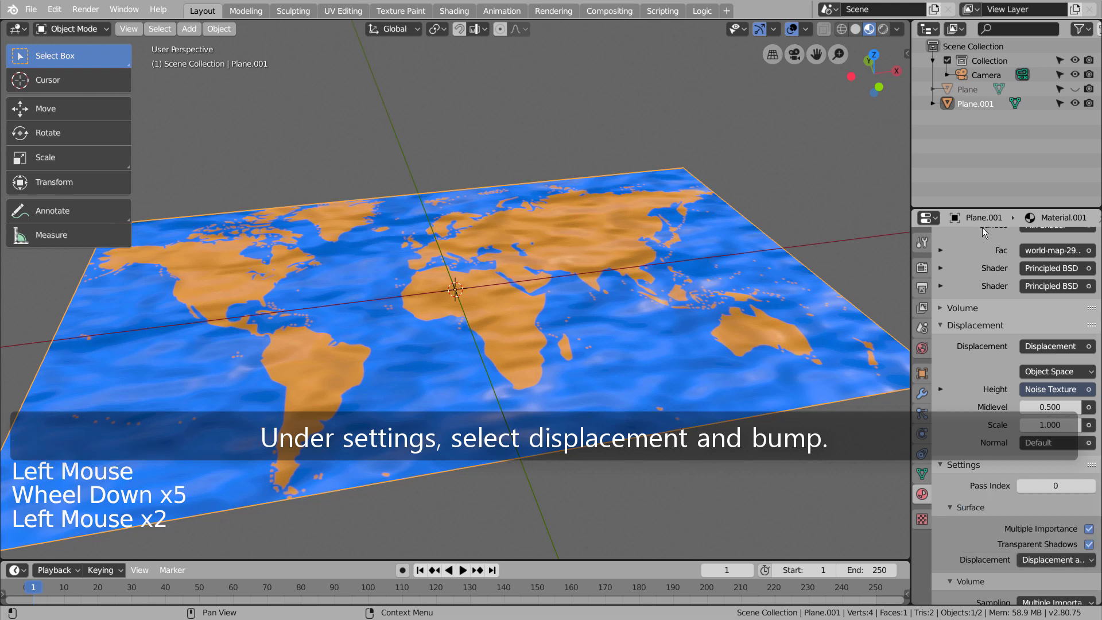
scroll(1031, 321, "up", 13)
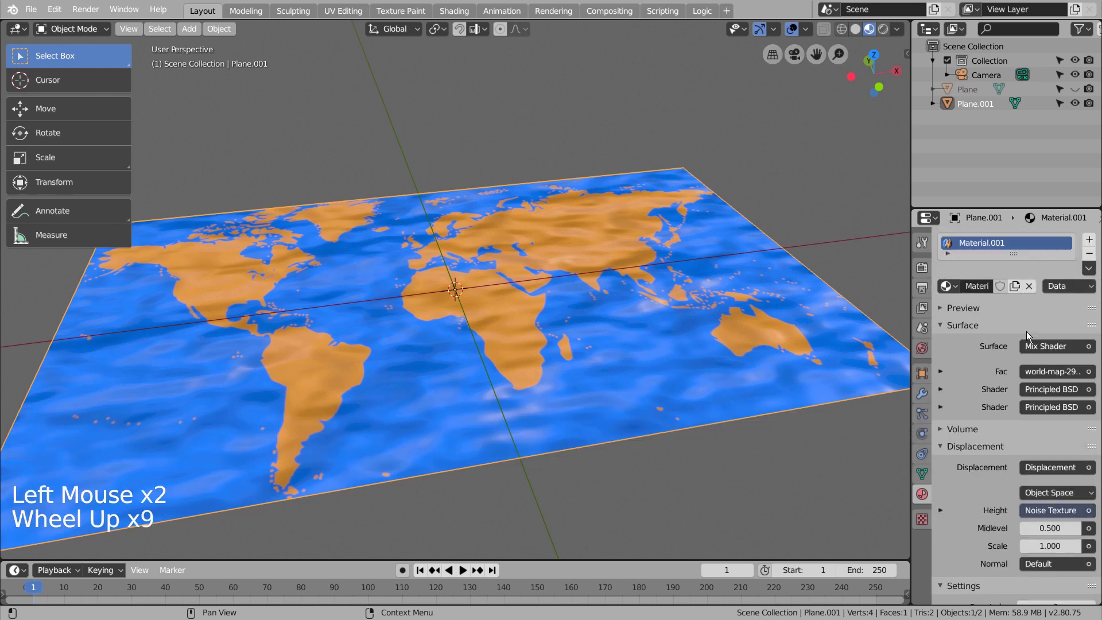
Lower the Cycles viewport samples to 1 and switch the viewport to rendered shading.
left_click(928, 268)
left_click_drag(1048, 370, 965, 364)
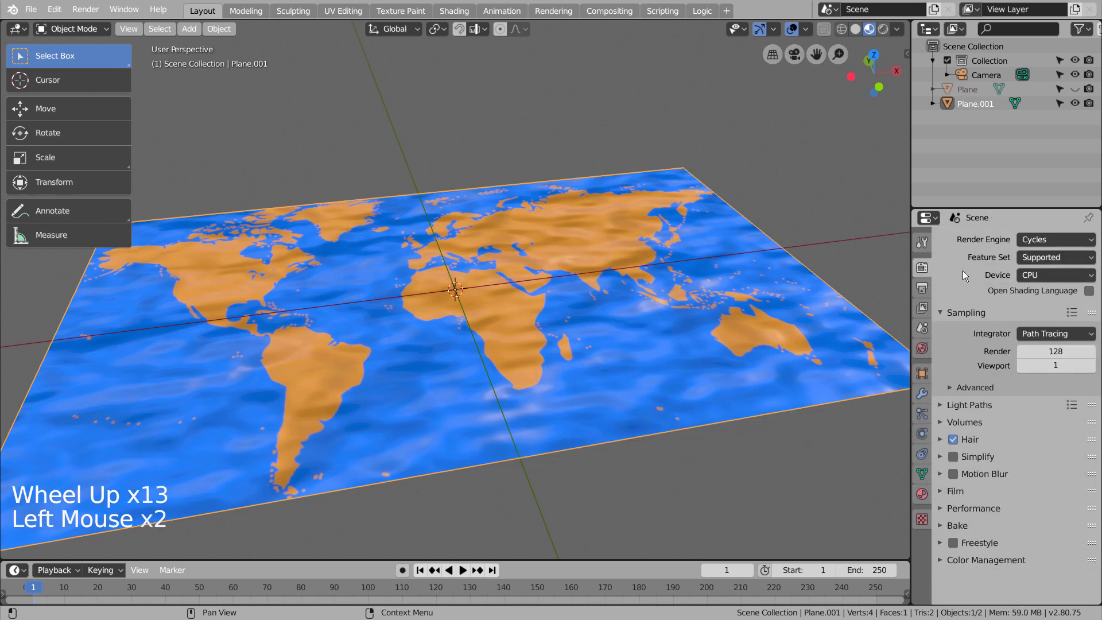
left_click(883, 29)
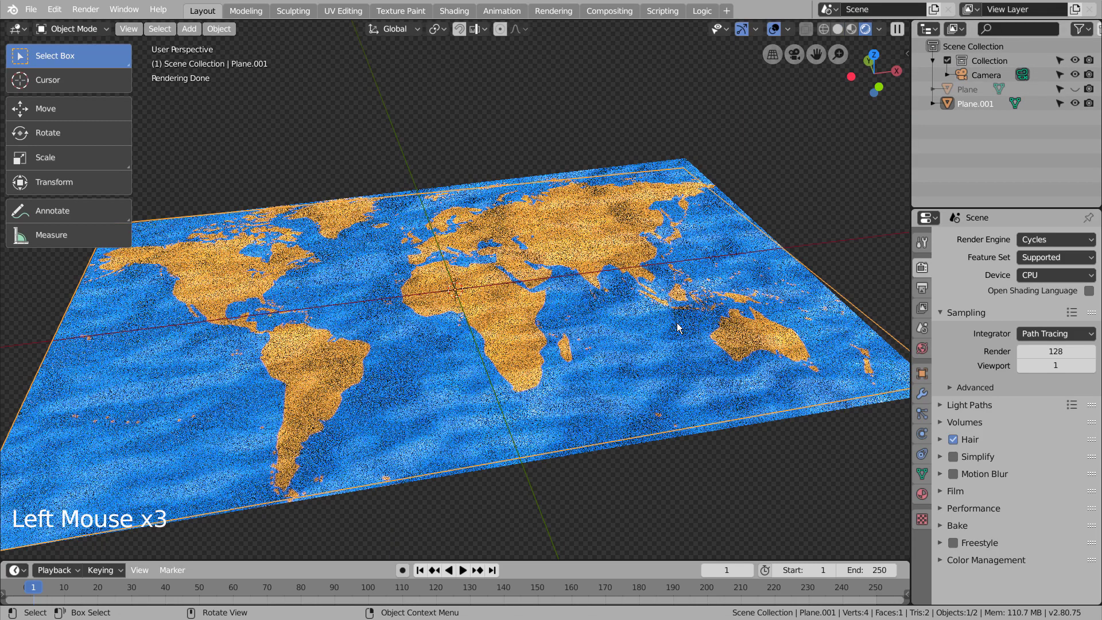
Subdivide the world map plane with 100 cuts in Edit Mode and return to Object Mode.
key("Tab")
key("Tab")
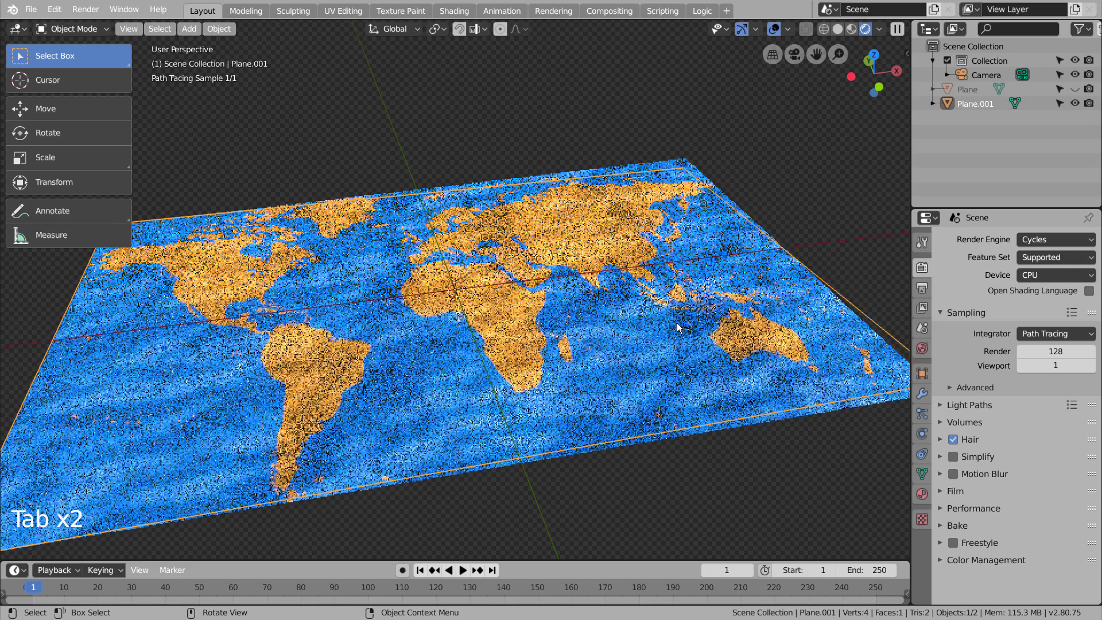
key("Tab")
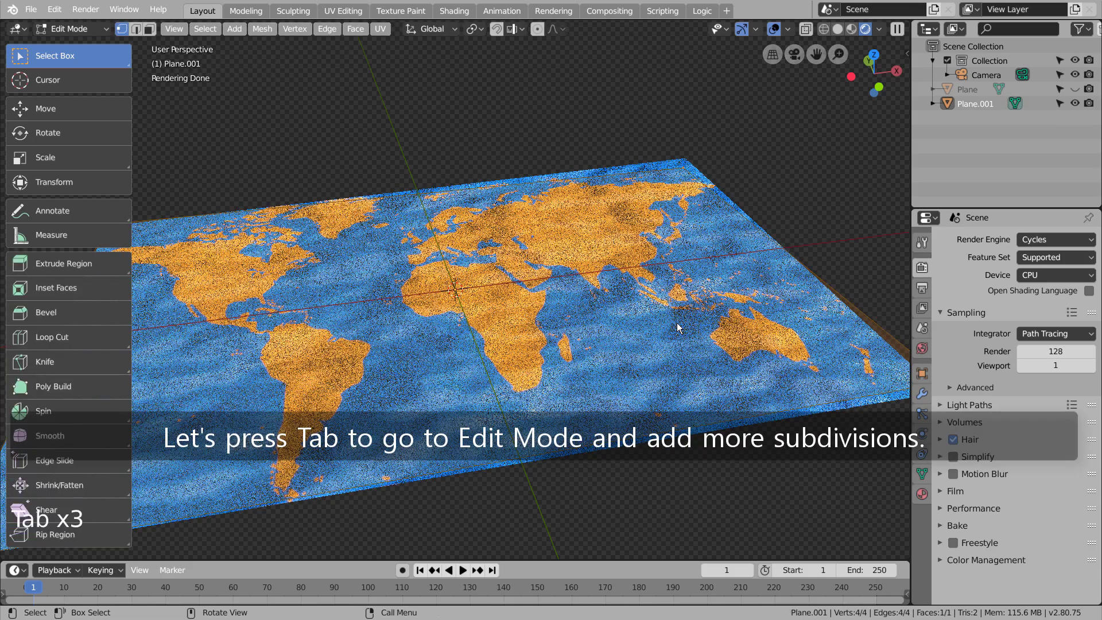
right_click(678, 329)
left_click(752, 243)
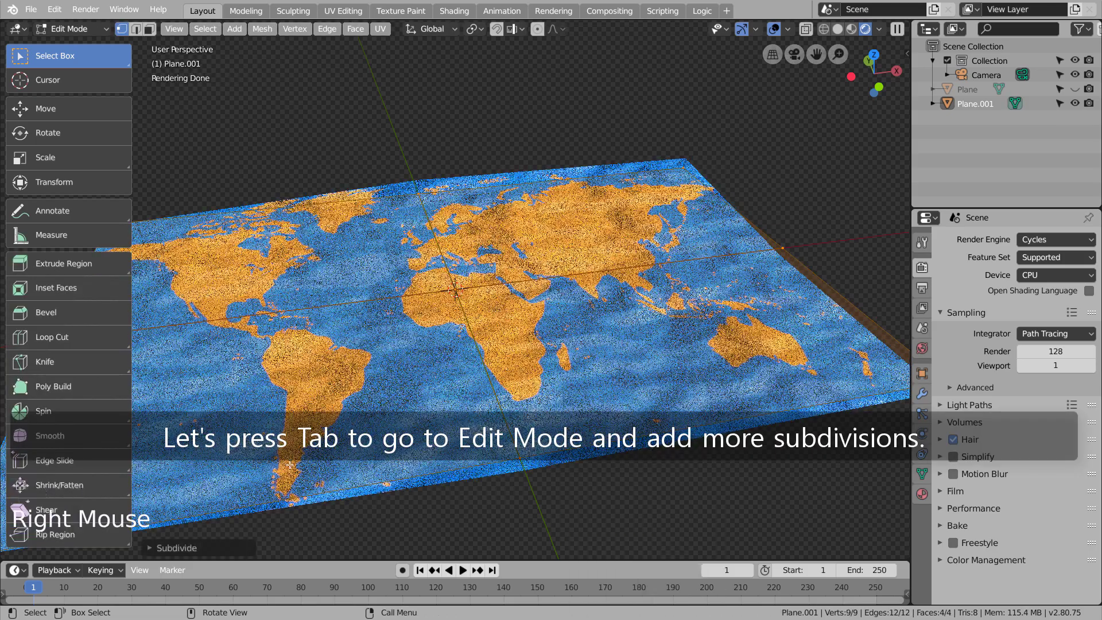
left_click(176, 548)
left_click(288, 450)
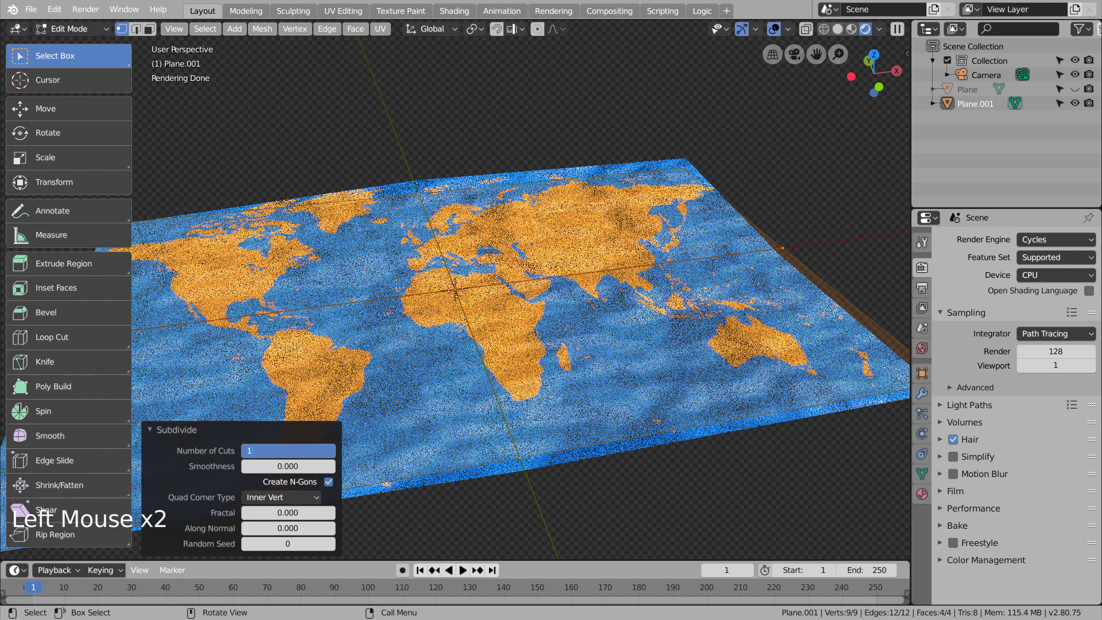
type("100")
key("Return")
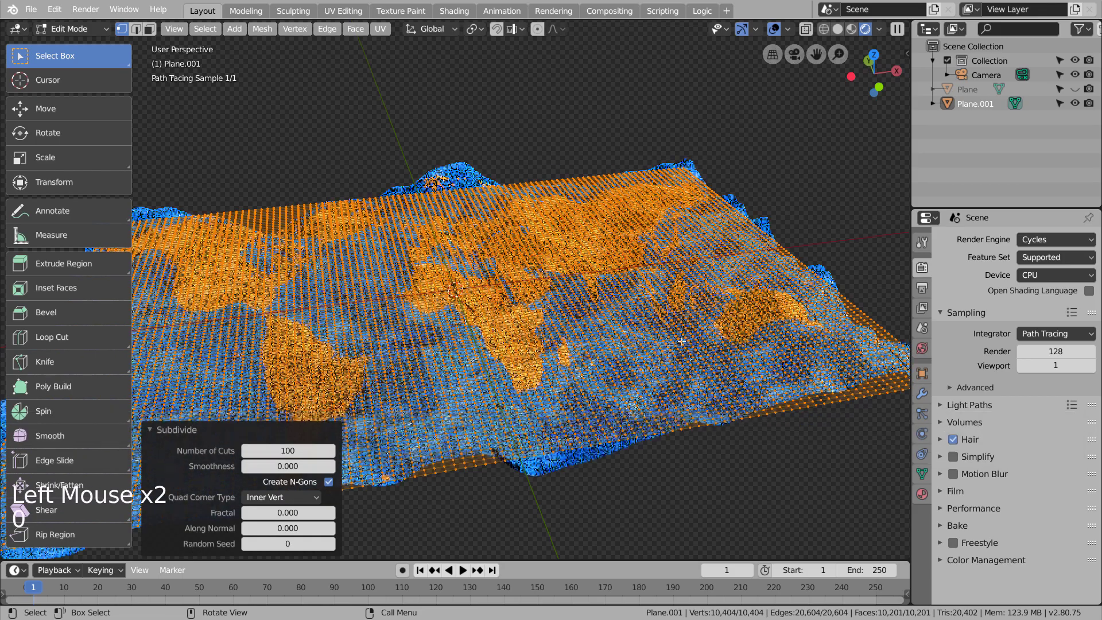
key("Tab")
Switch to the Shading workspace and display its viewport in rendered shading.
middle_click_drag(675, 373, 657, 447)
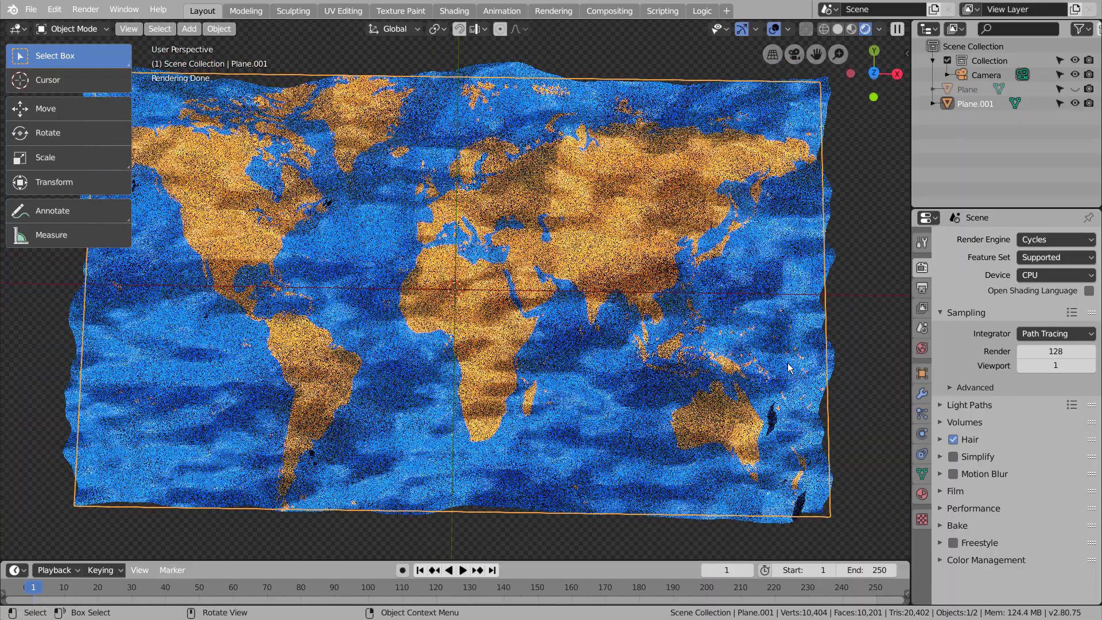
middle_click_drag(793, 370, 820, 313)
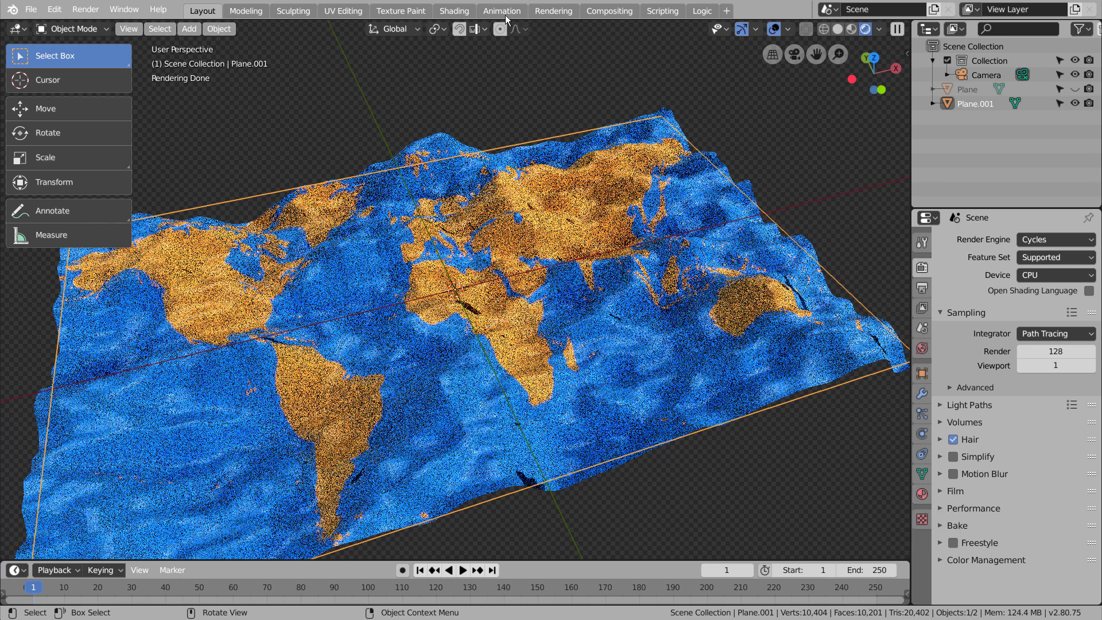
left_click(454, 11)
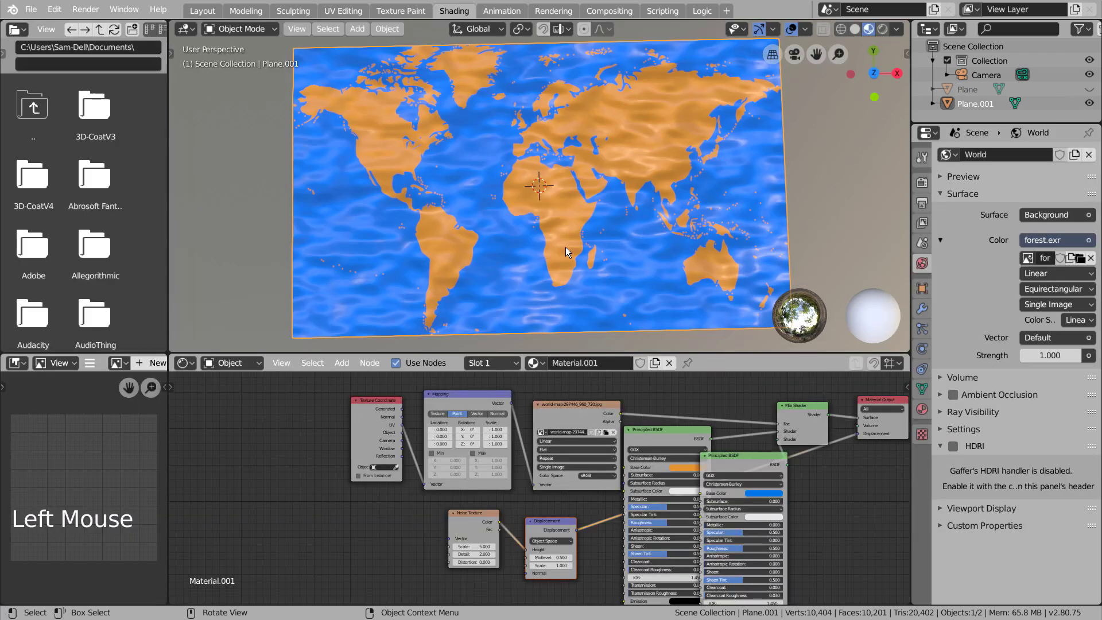
left_click(883, 29)
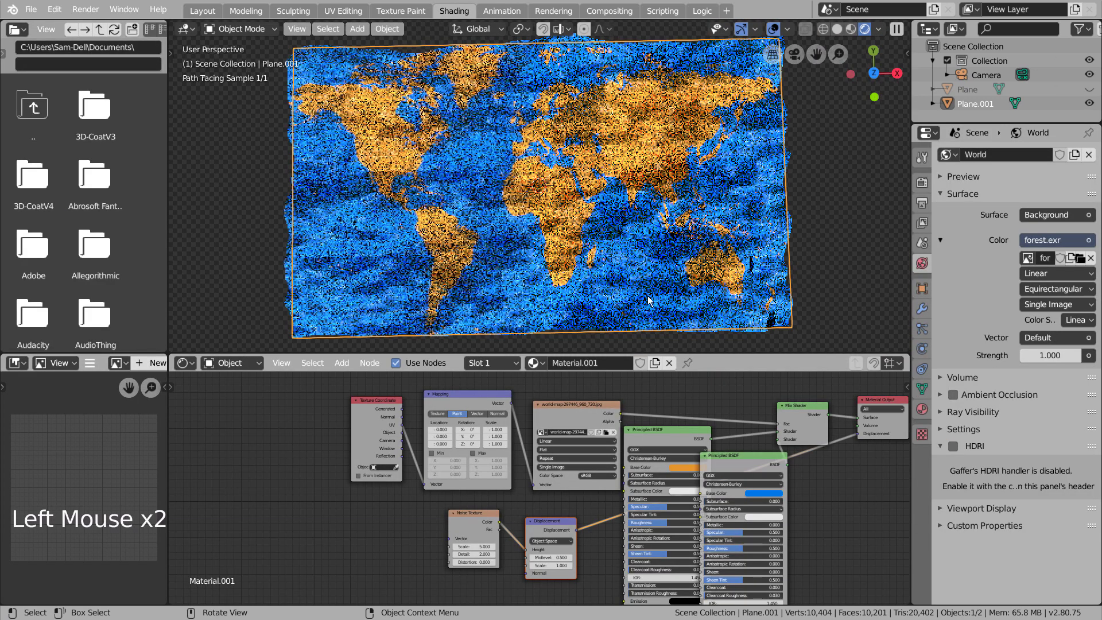
Maximize the node editor and examine the world map material's full node tree.
scroll(833, 510, "up", 6)
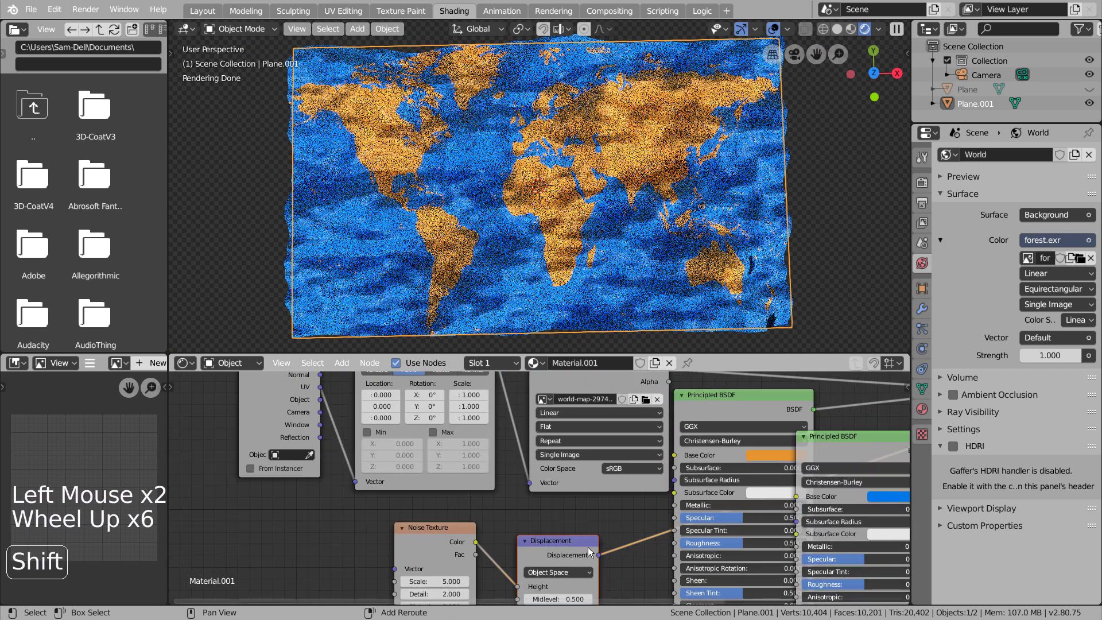
middle_click_drag(592, 550, 499, 491, "shift")
key("ctrl+space")
scroll(562, 412, "down", 12)
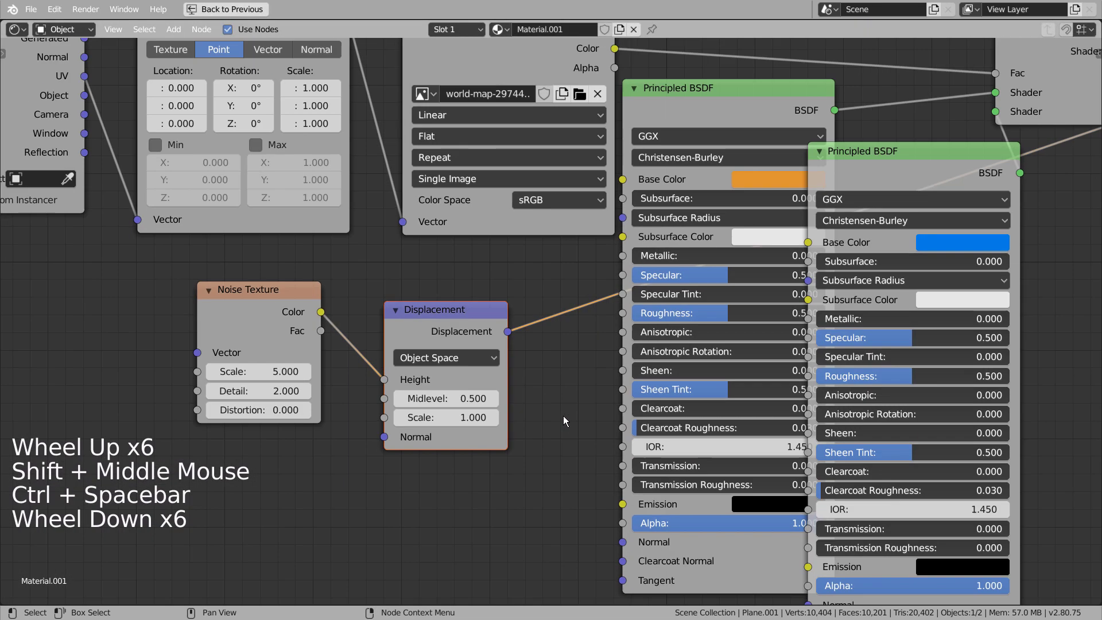
middle_click_drag(853, 362, 802, 393, "shift")
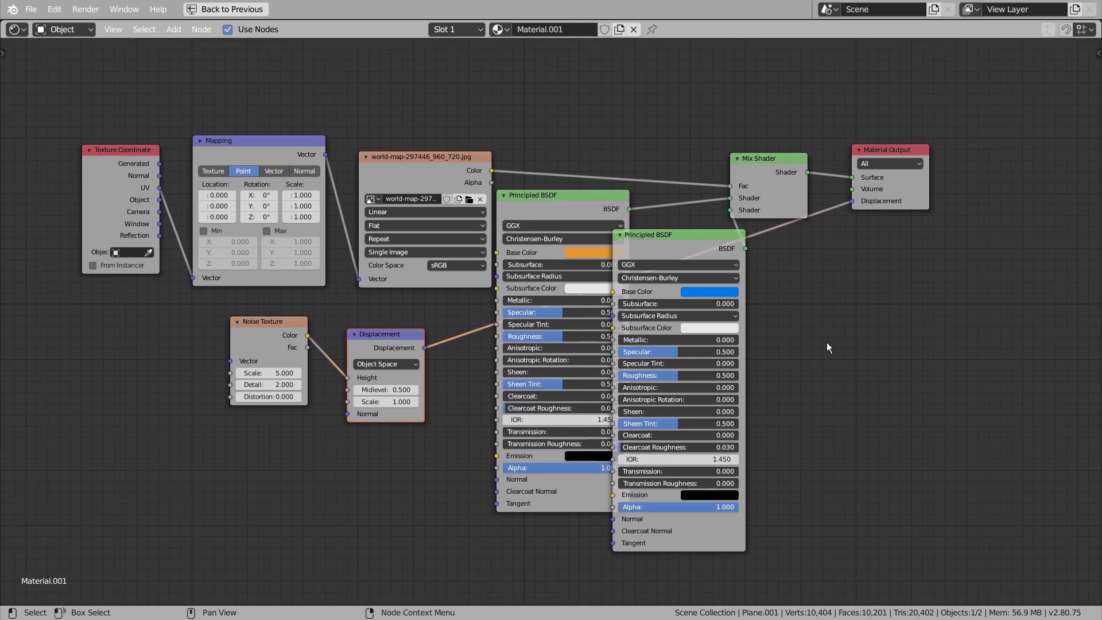
key("ctrl+alt+KP_0")
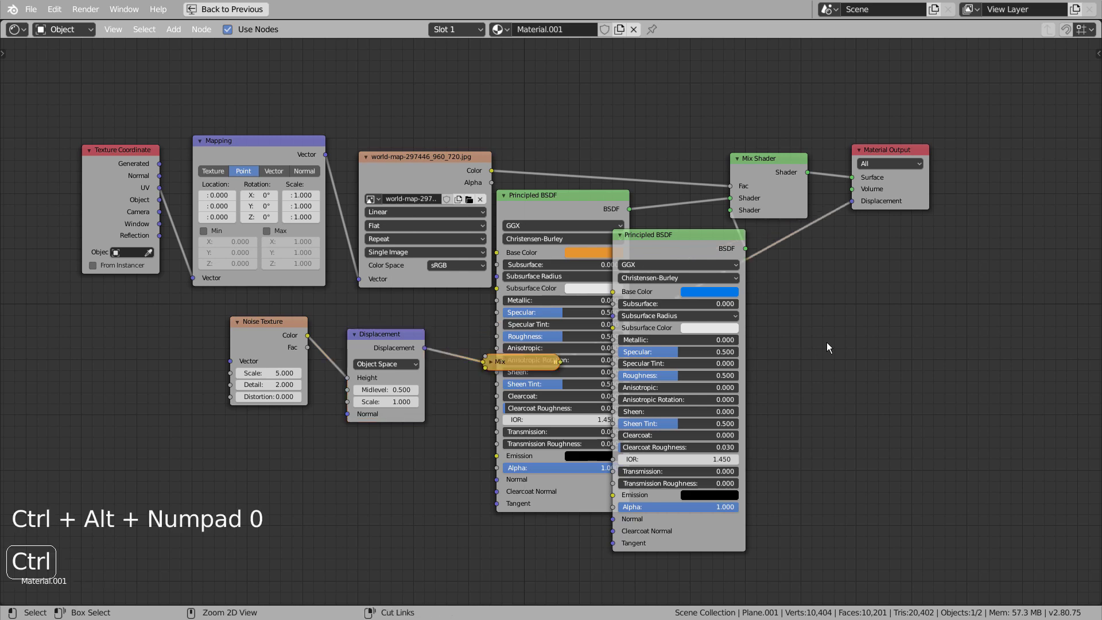
key("ctrl+z")
key("ctrl+KP_0")
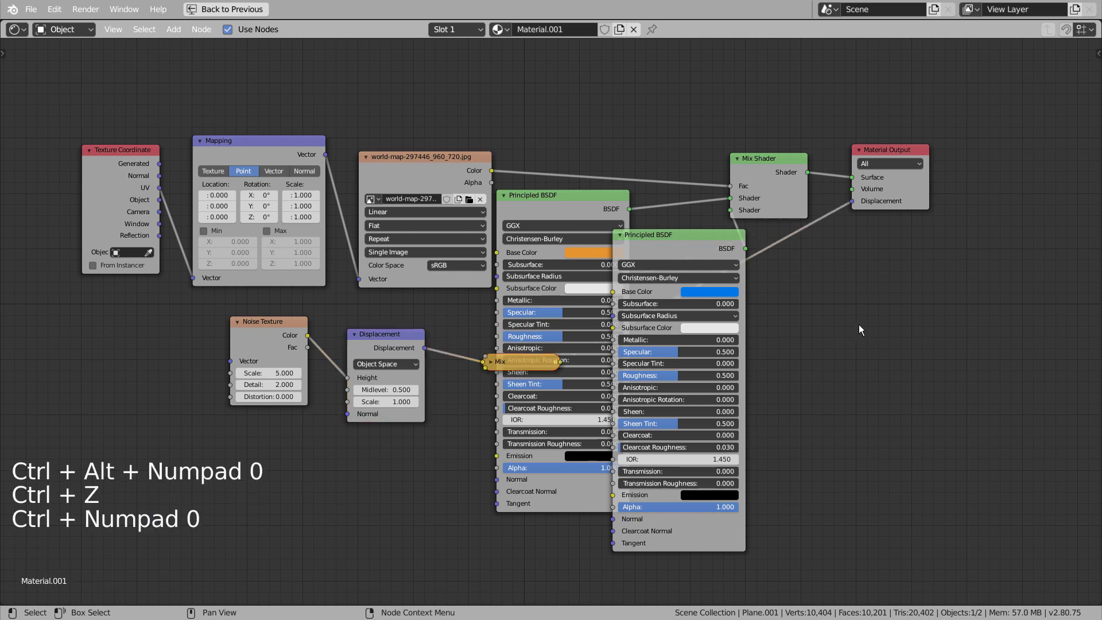
key("ctrl+z")
Restore the node editor's size and set the Noise Texture's Detail to 16 and Scale to 3.2.
key("ctrl+space")
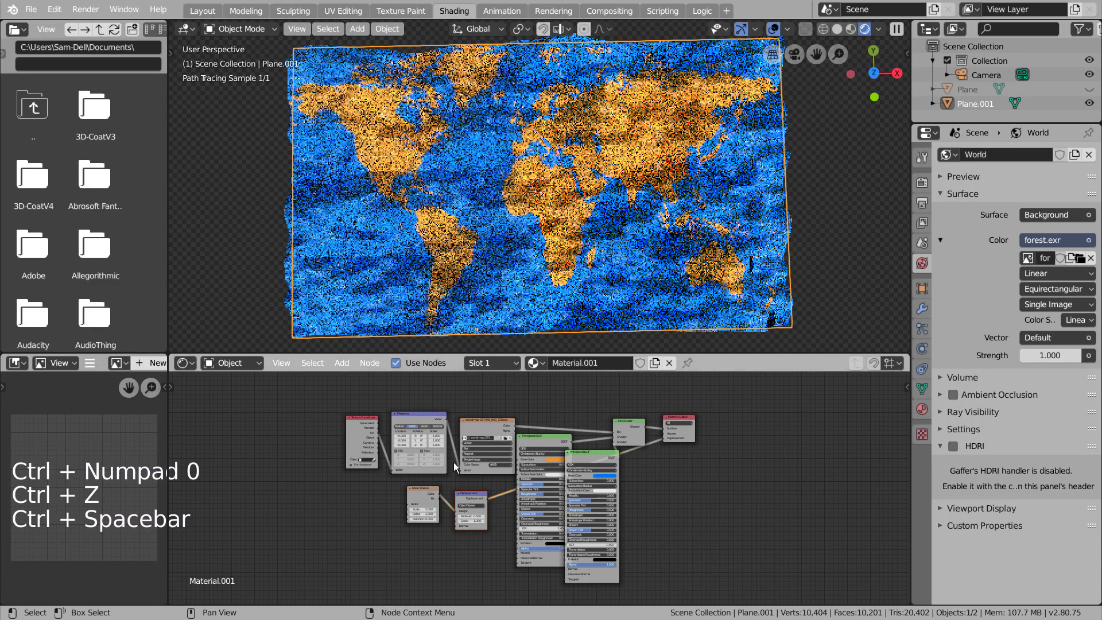
scroll(411, 497, "up", 5)
scroll(411, 497, "up", 2)
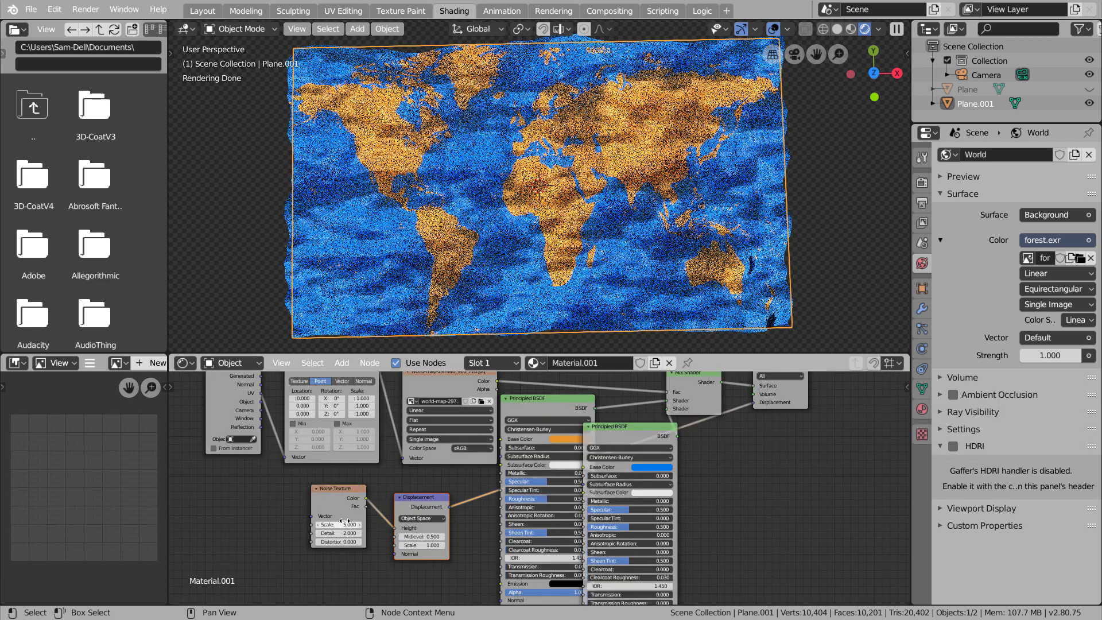
left_click_drag(344, 533, 391, 534)
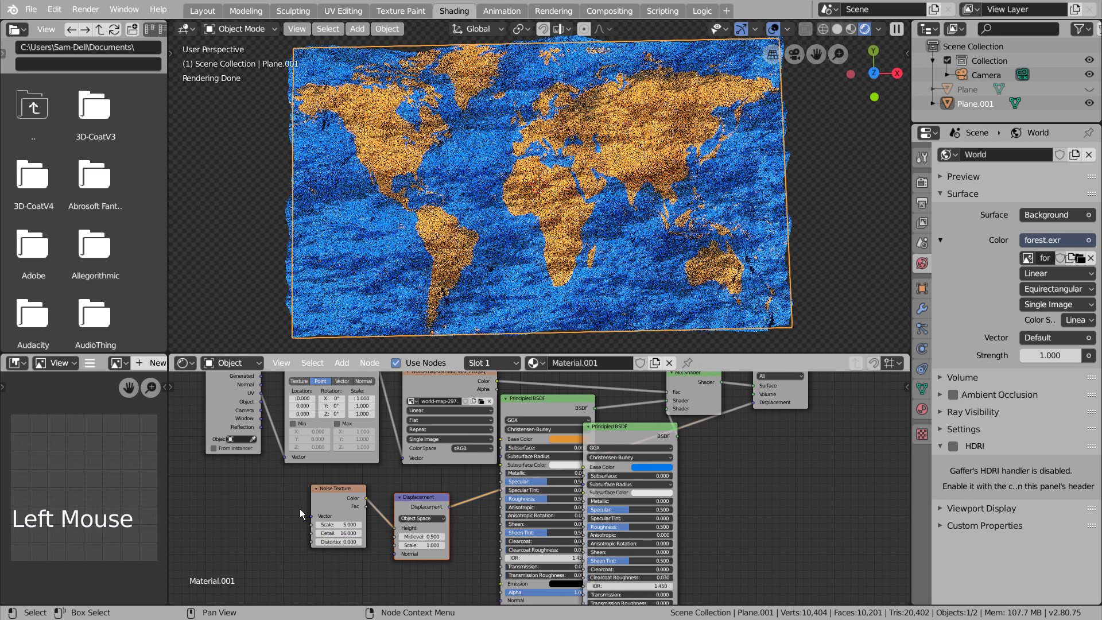
left_click_drag(339, 525, 305, 525)
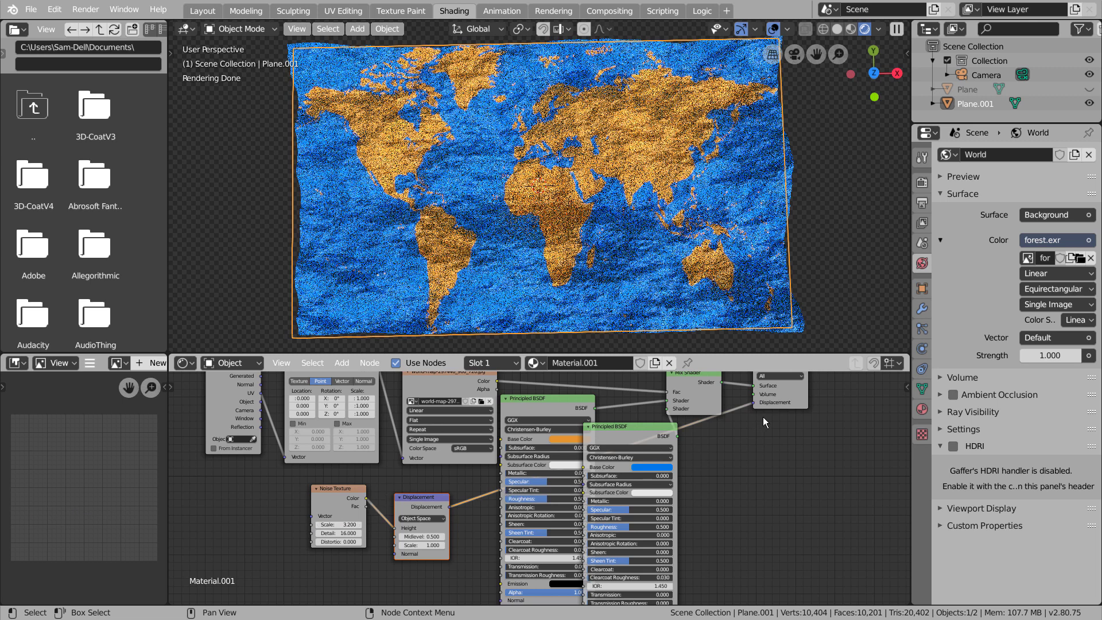
Try a Scale of 0.1 on the Displacement node and set it back to 1.
left_click(428, 547)
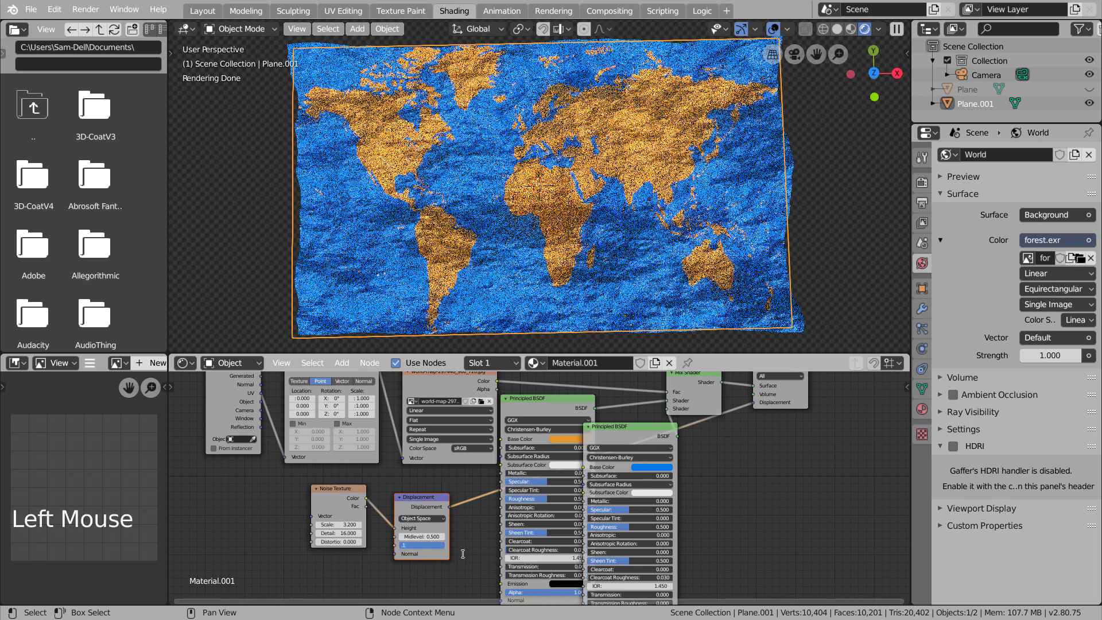
type(".1")
key("Return")
left_click(428, 545)
type("1")
key("Return")
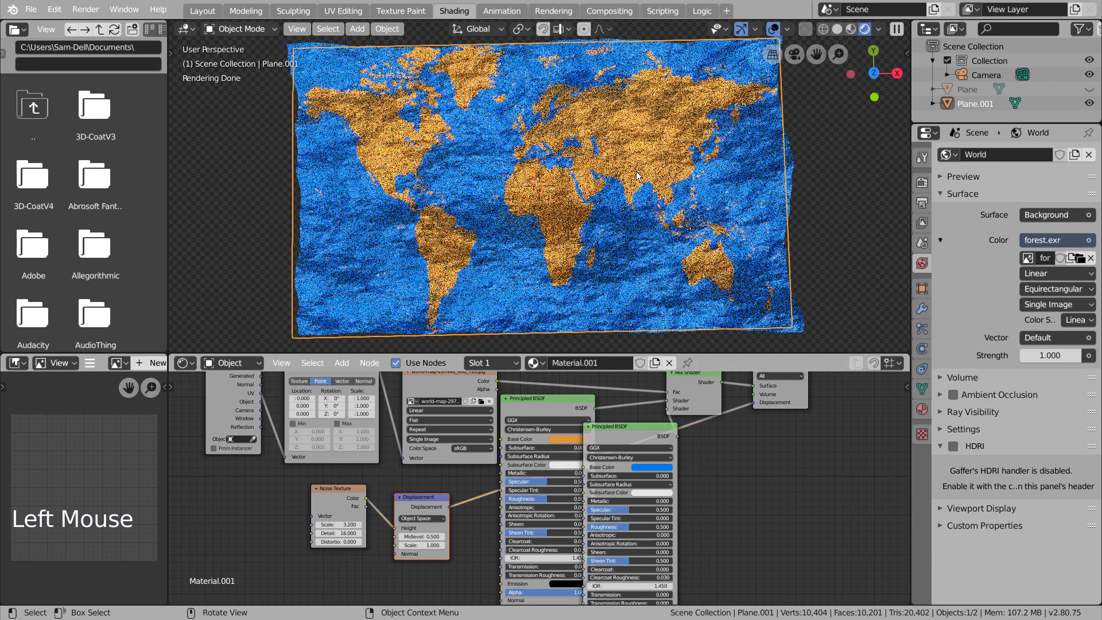
Switch to the Layout workspace and add an area light at the scene's origin.
left_click(221, 9)
scroll(559, 384, "down", 4)
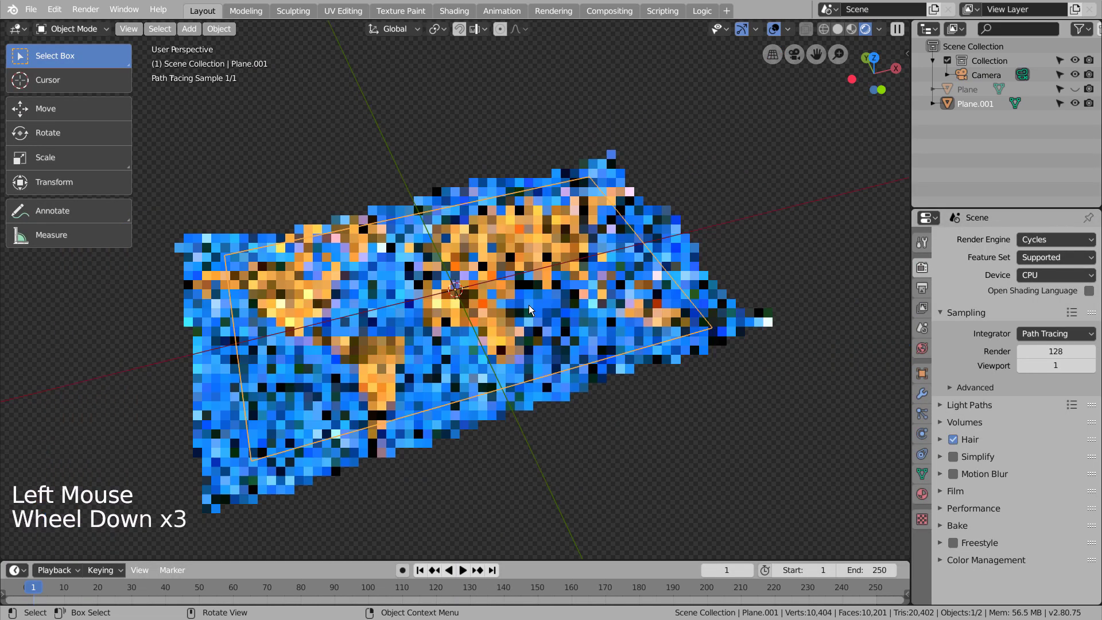
left_click(560, 400)
mouse_move(539, 400)
middle_mouse_down()
mouse_move(525, 397)
mouse_move(543, 396)
middle_mouse_up()
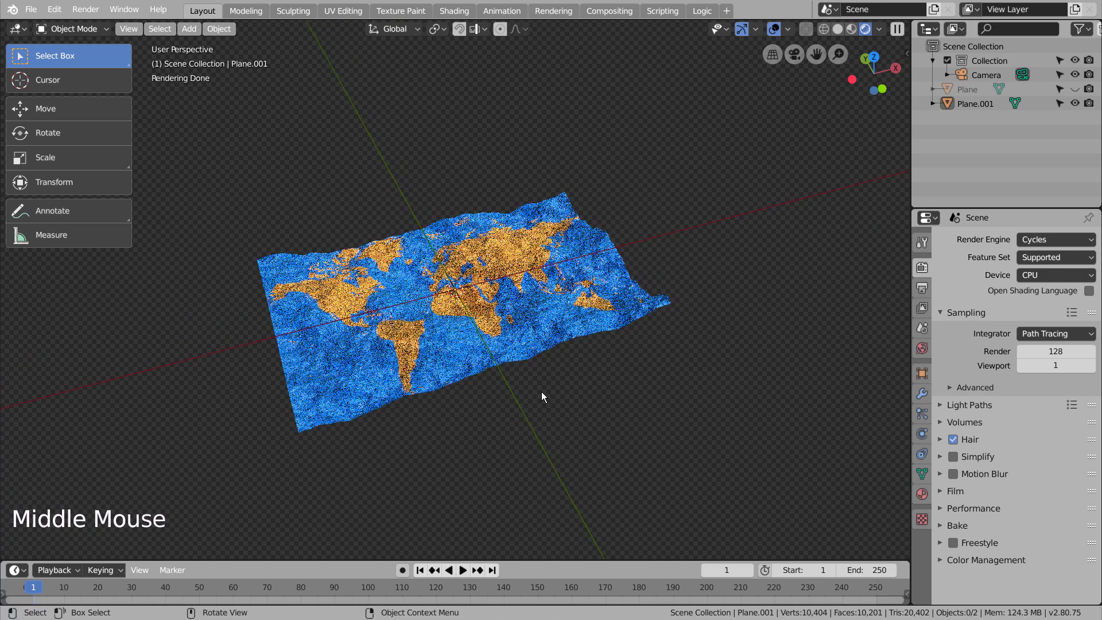
key("shift+a")
mouse_move(456, 343)
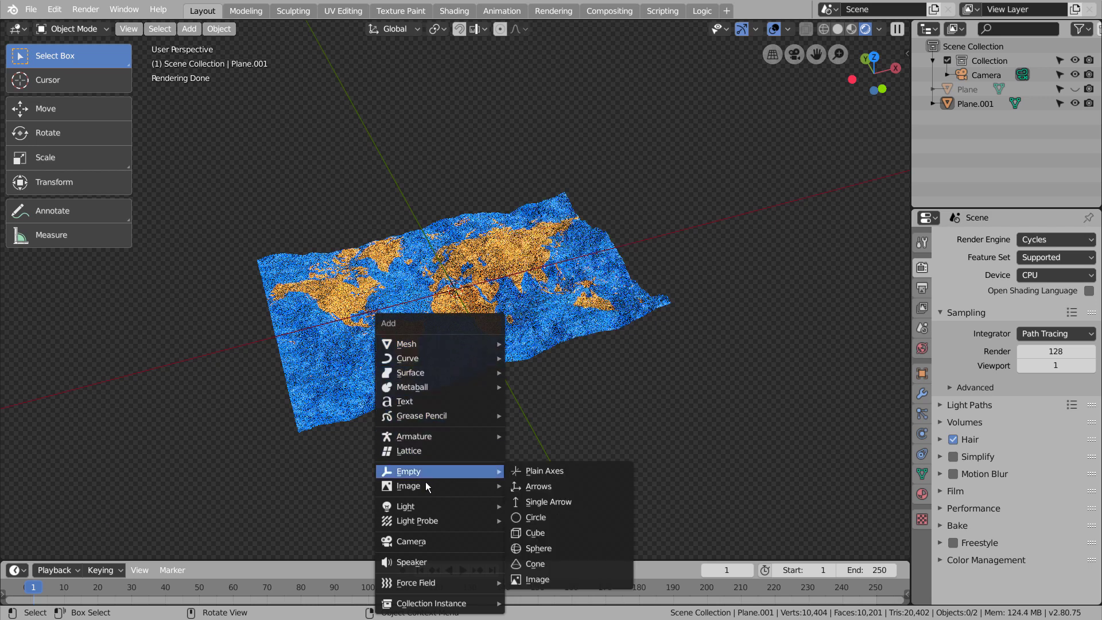
mouse_move(425, 507)
left_click(534, 553)
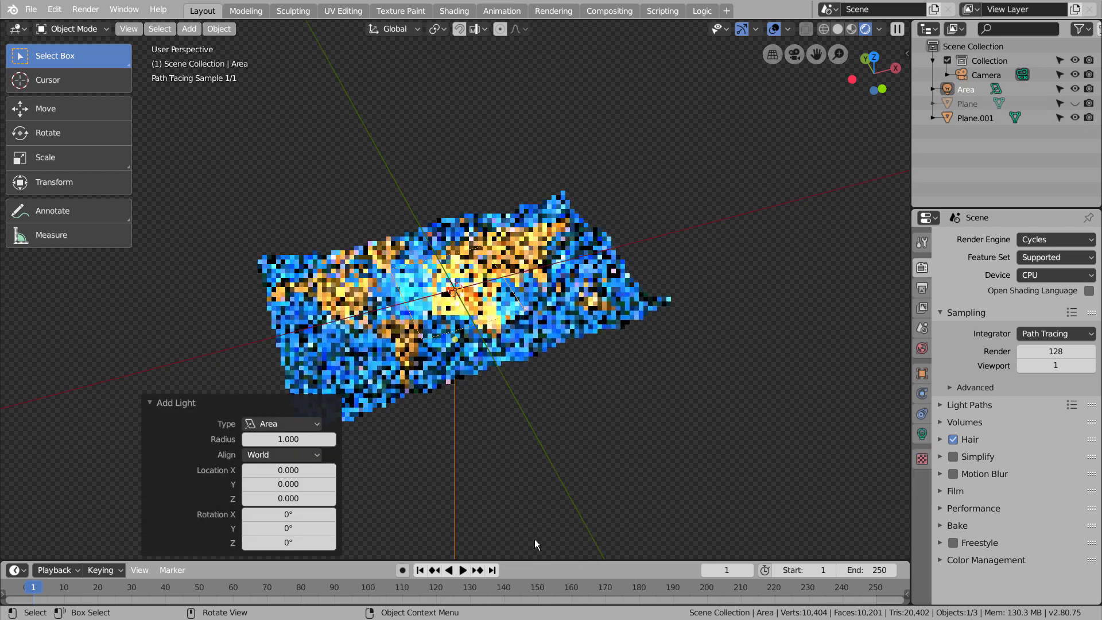
Raise the area light above the world map plane and move it about -2.33 along X.
middle_click_drag(523, 369, 494, 321)
left_click(108, 108)
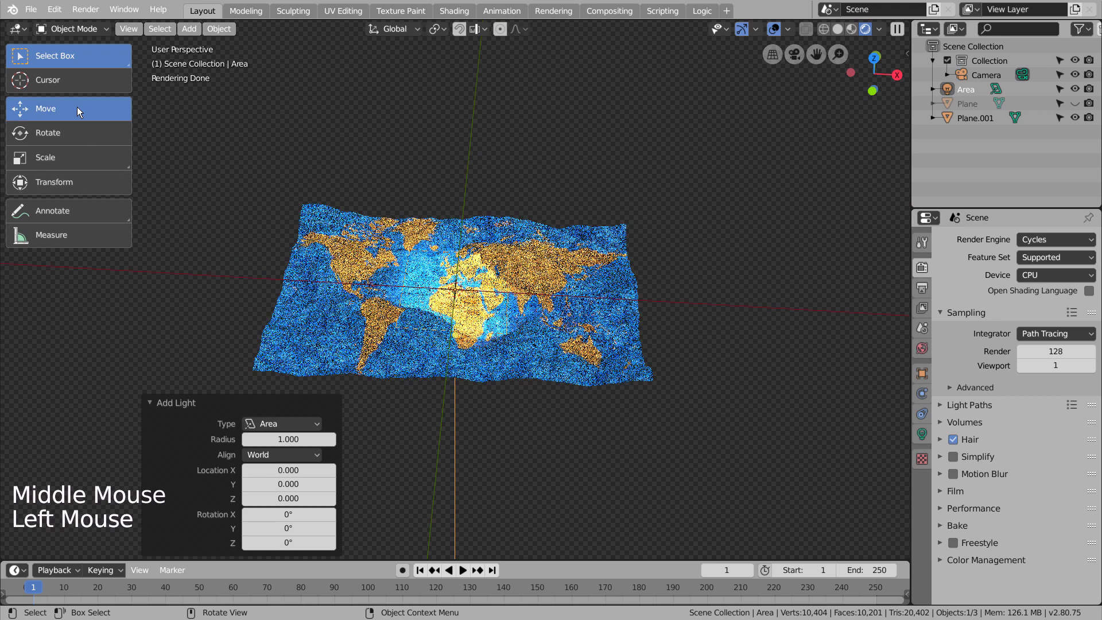
double_click(461, 255)
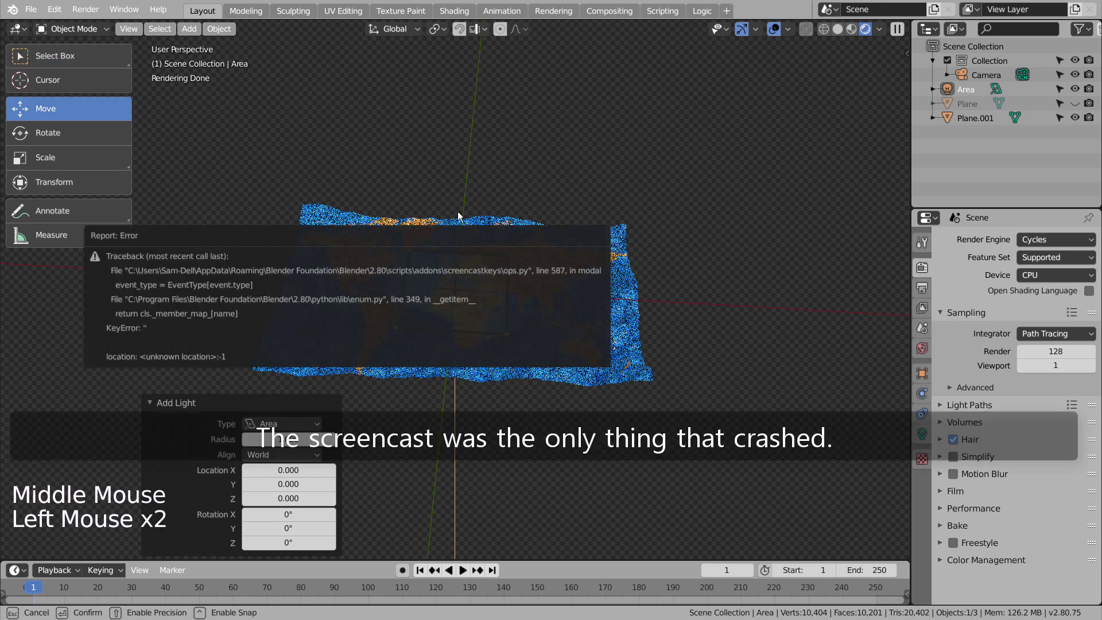
middle_click_drag(464, 212, 454, 246)
left_click_drag(457, 243, 214, 126)
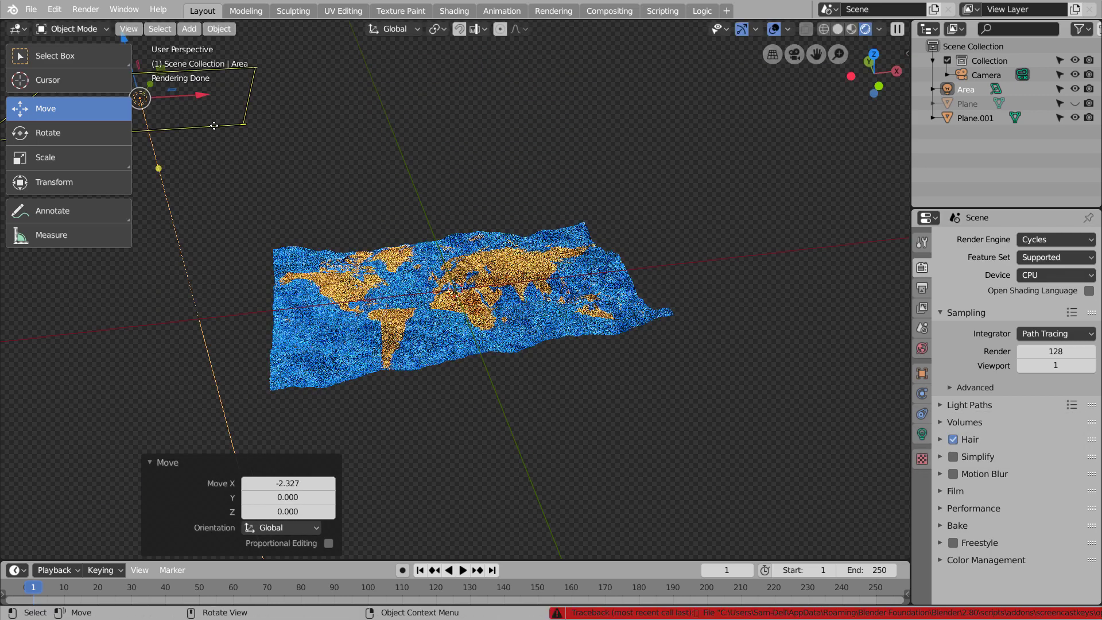
Look through the area light as the active camera and aim it at the world map plane using walk navigation.
key("ctrl+KP_0")
key("shift+grave")
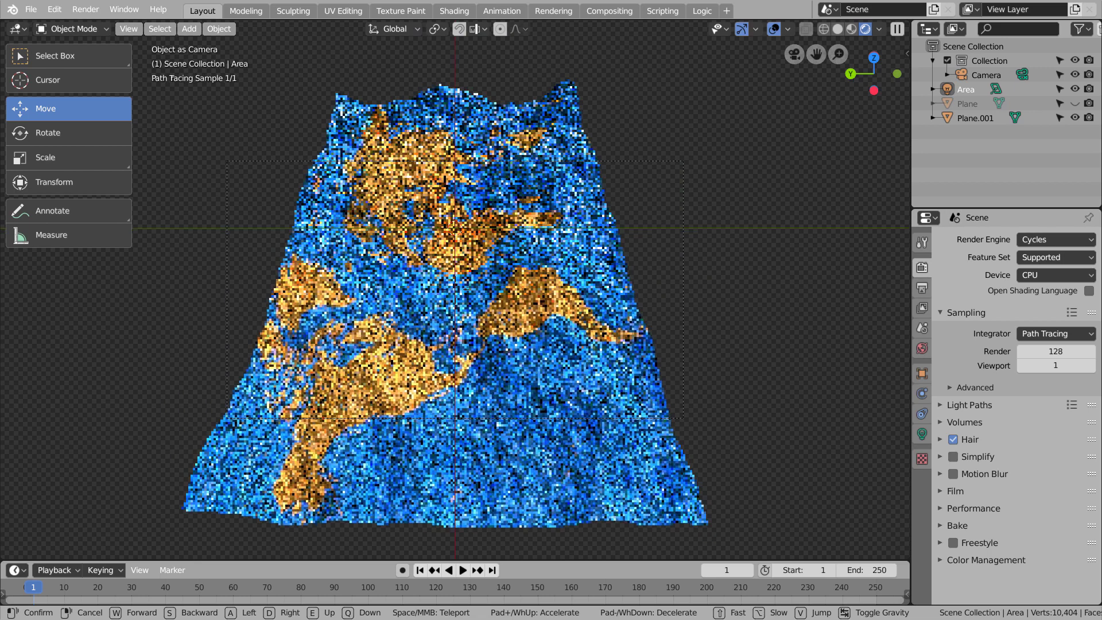
left_click(459, 334)
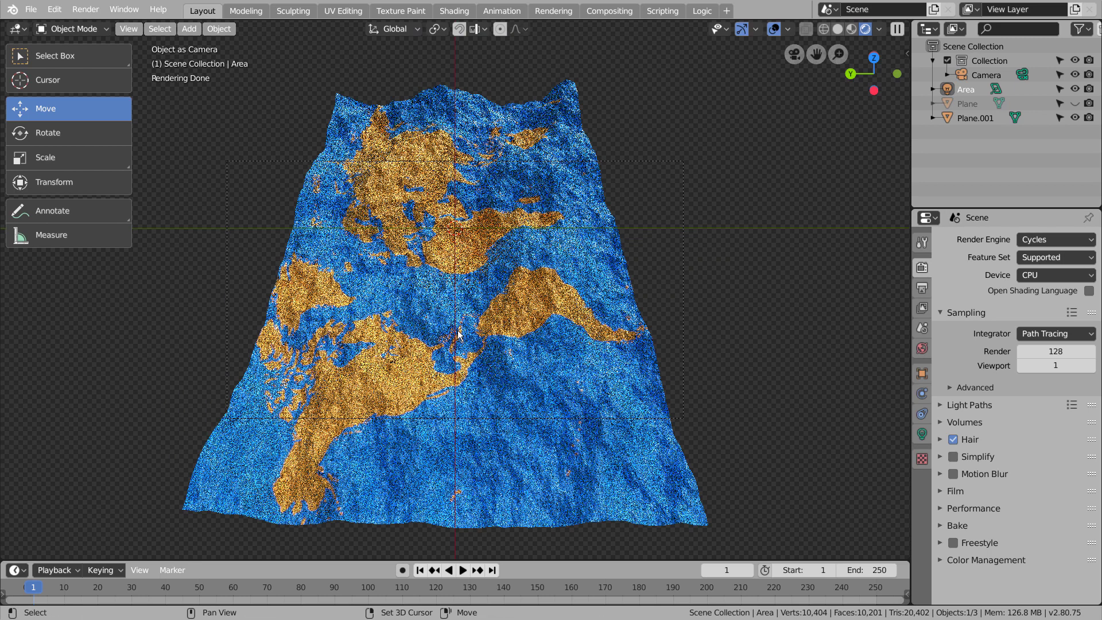
middle_click_drag(458, 335, 558, 335)
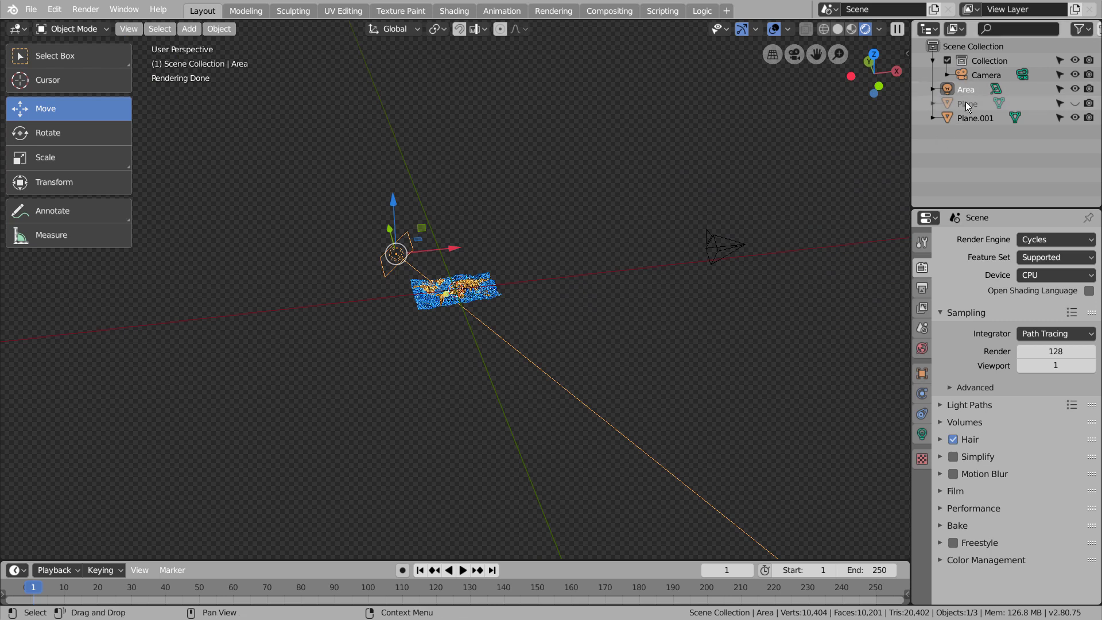
Look through the scene camera and frame the whole world map plane at a slight angle using walk navigation.
left_click(987, 75)
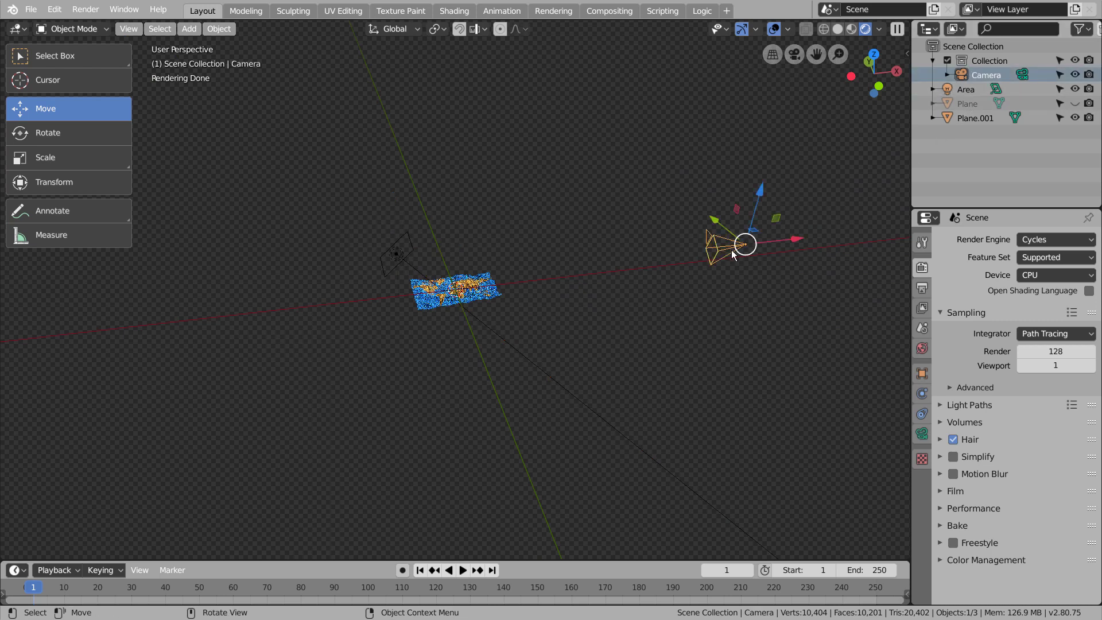
key("KP_0")
key("shift+grave")
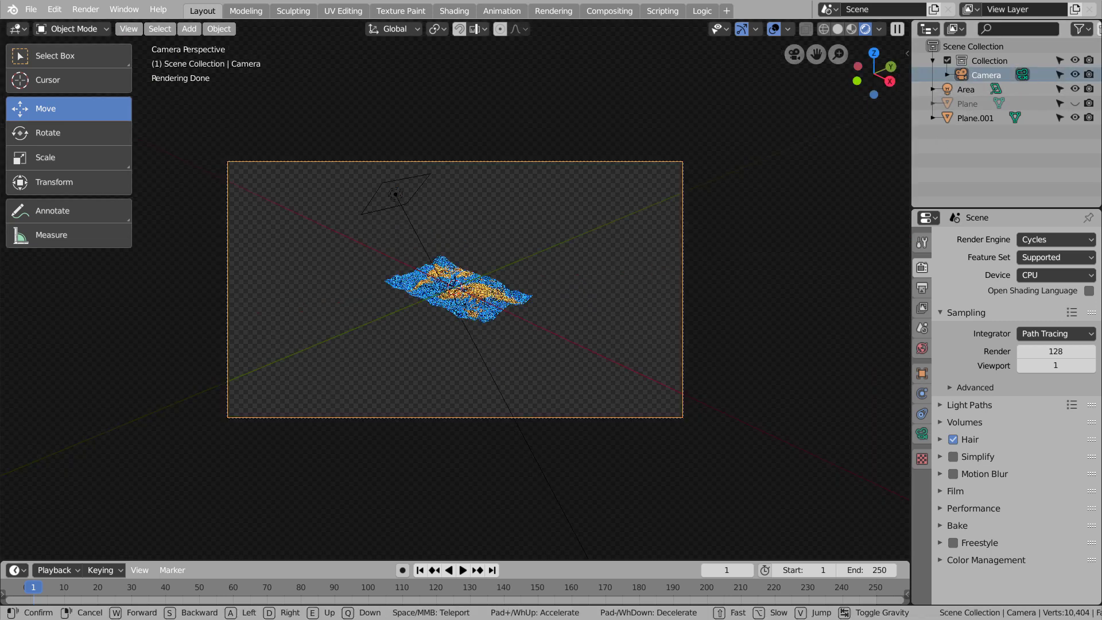
key("w")
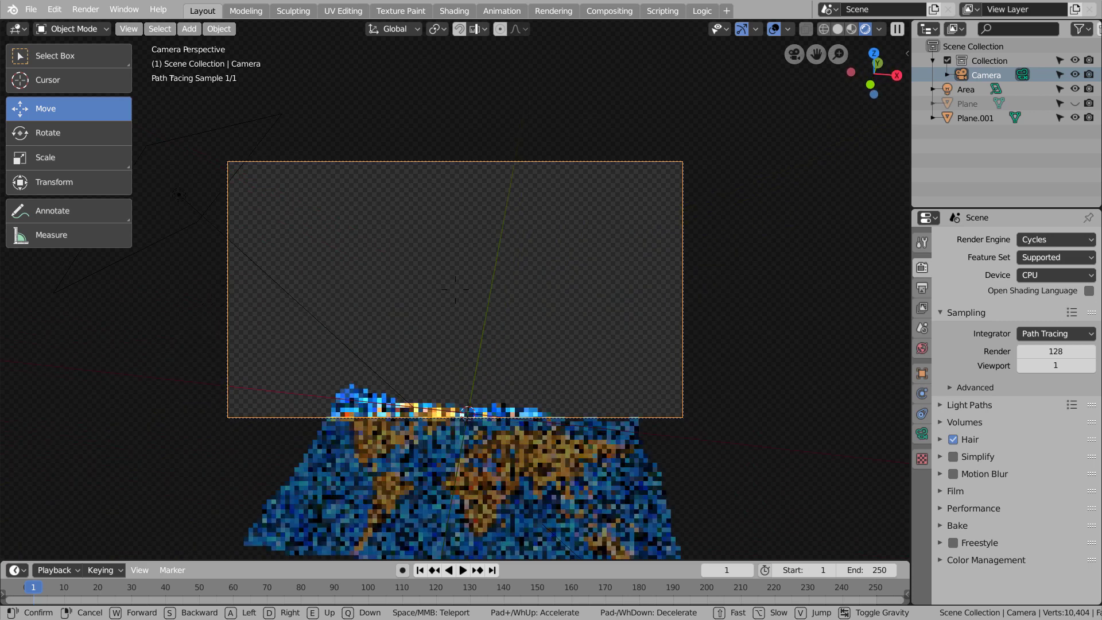
key("s")
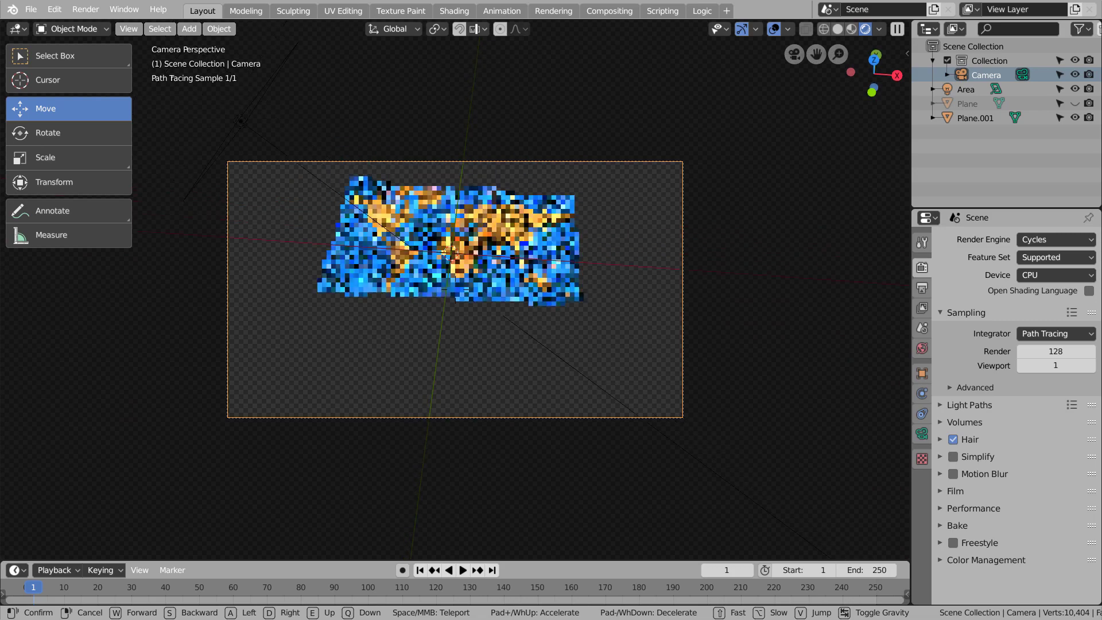
key("w")
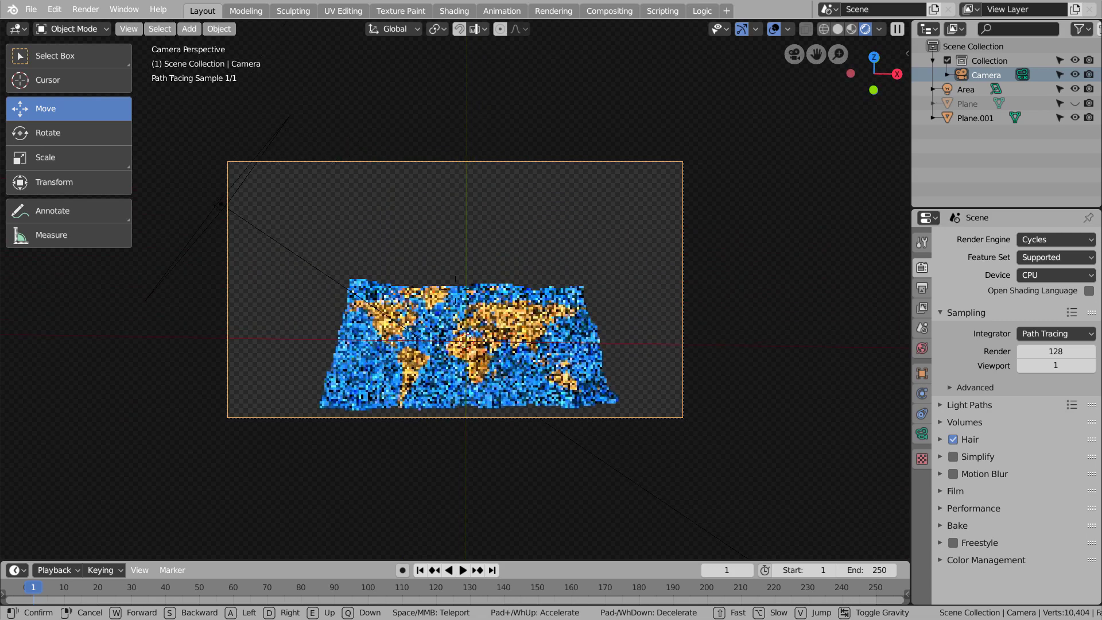
key("d")
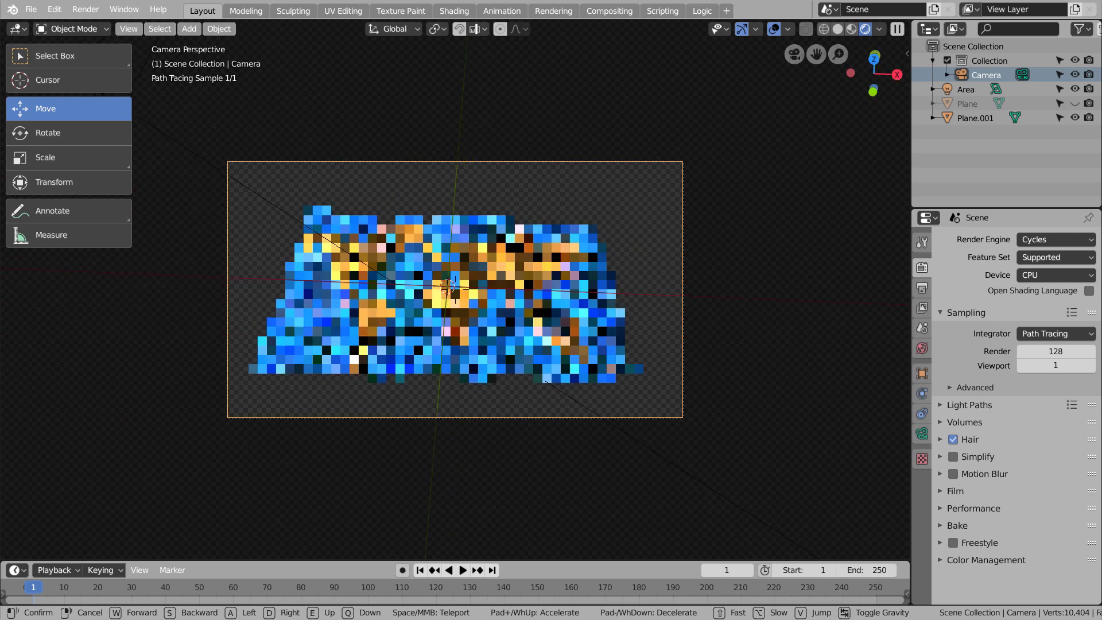
key("a")
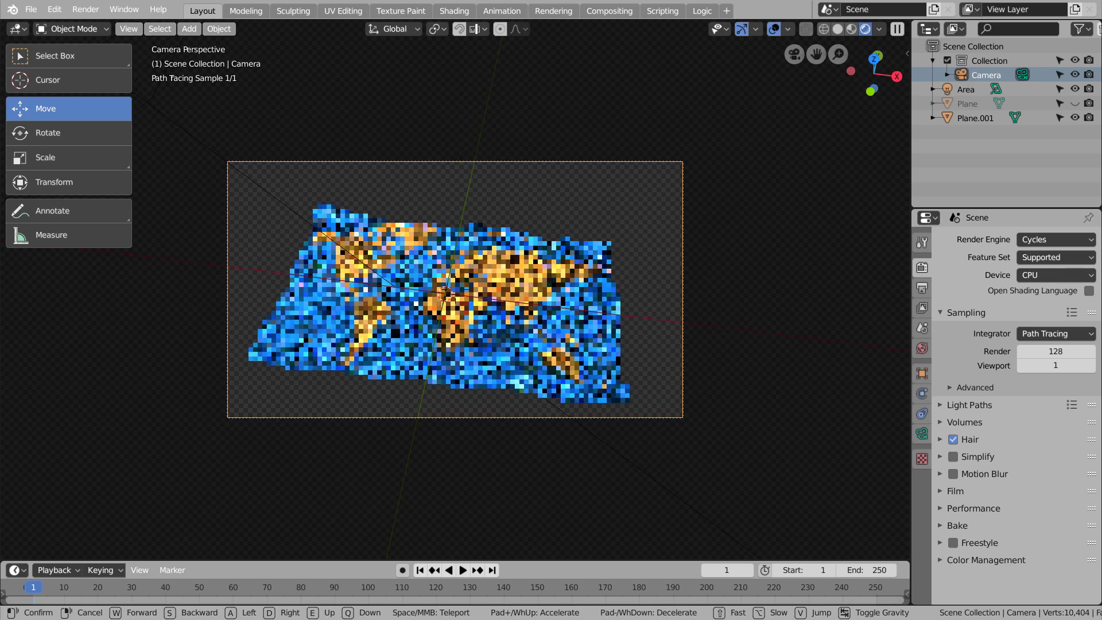
left_click(456, 294)
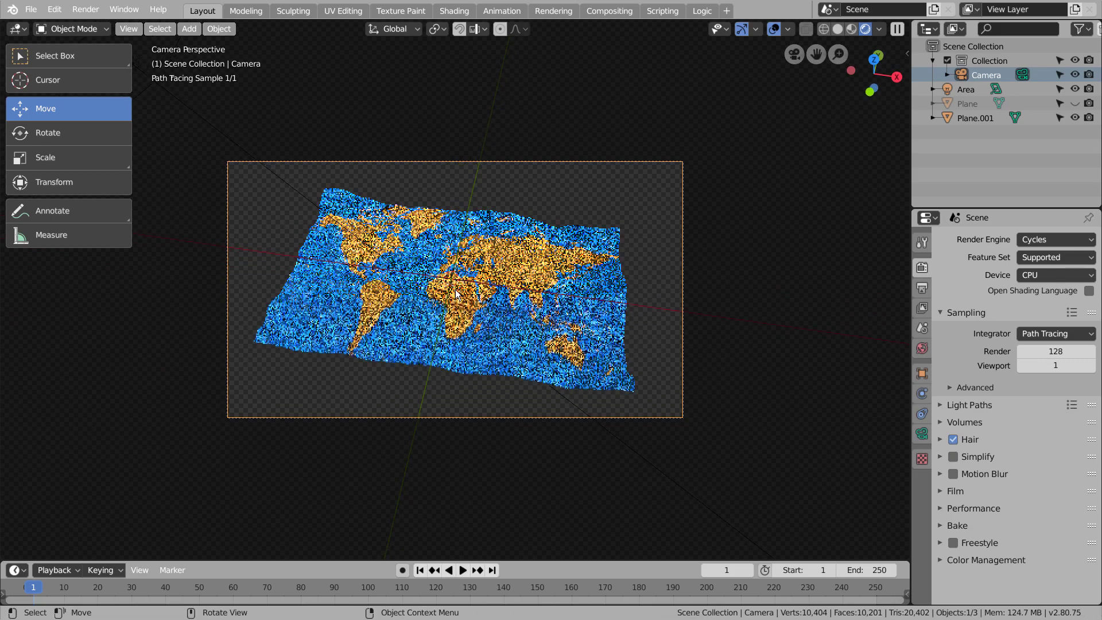
key("shift+grave")
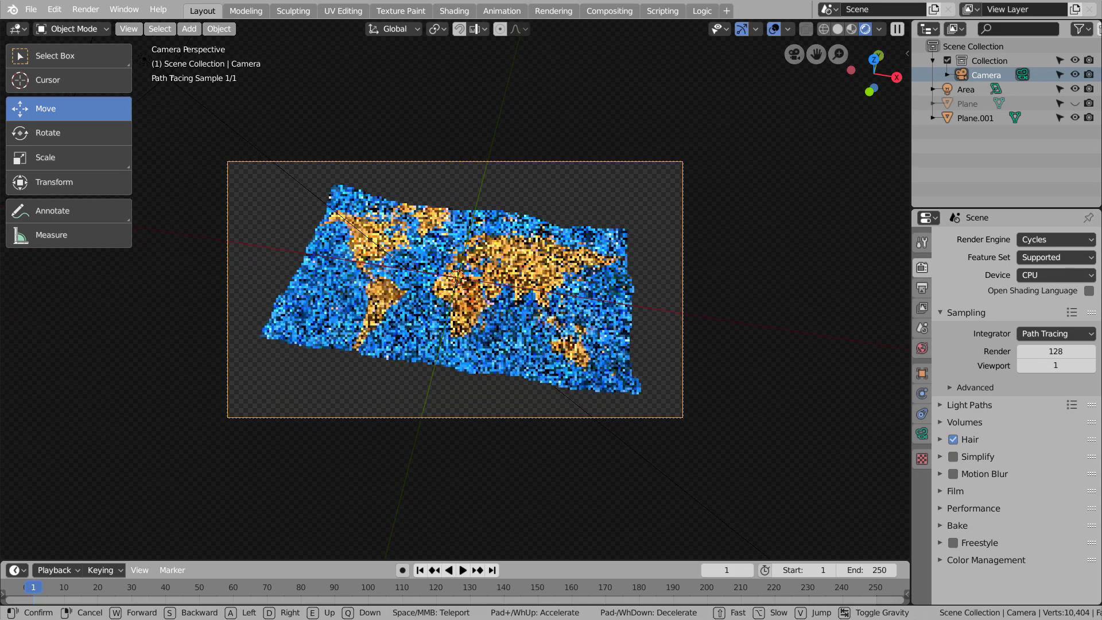
left_click(457, 294)
key("shift+grave")
left_click(456, 294)
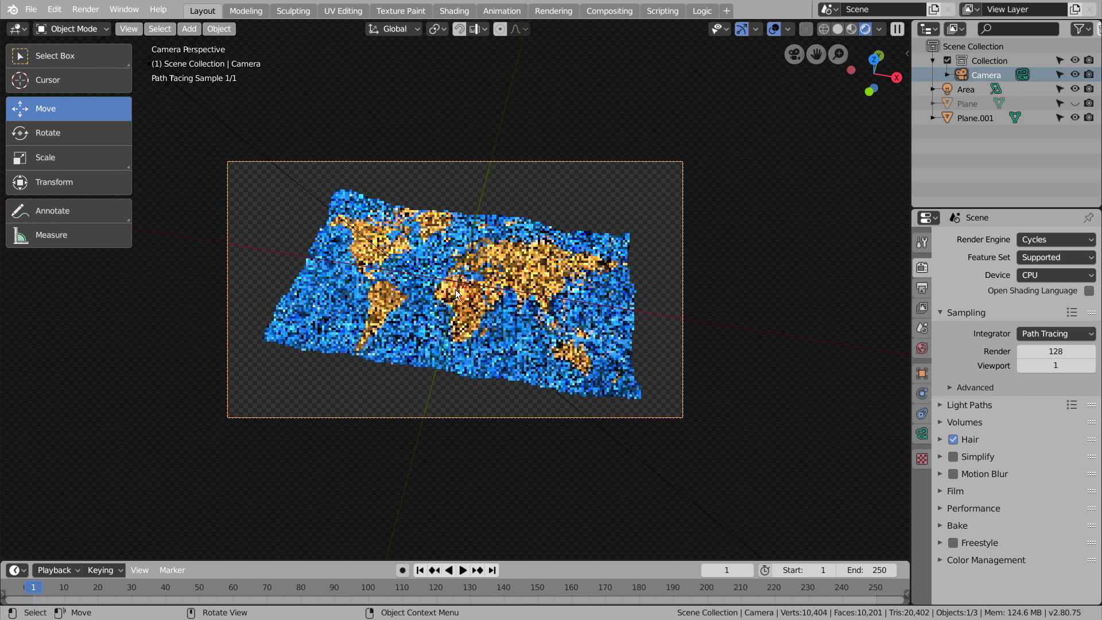
Lower the strength of the forest.exr world background to 0.3.
left_click(922, 350)
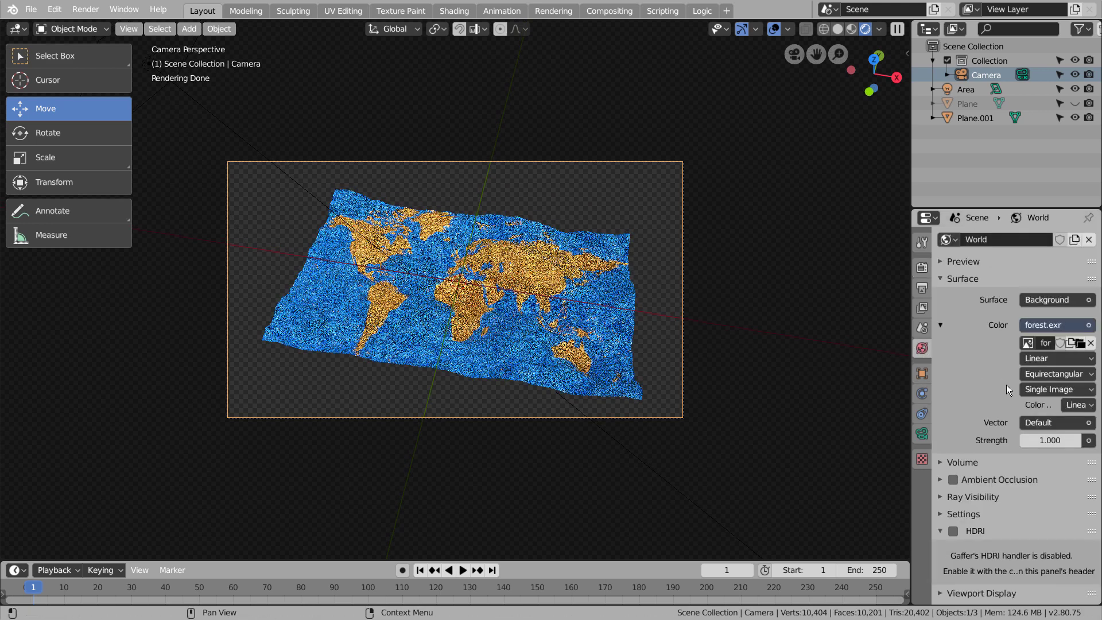
left_click(1038, 445)
type(".3")
key("Return")
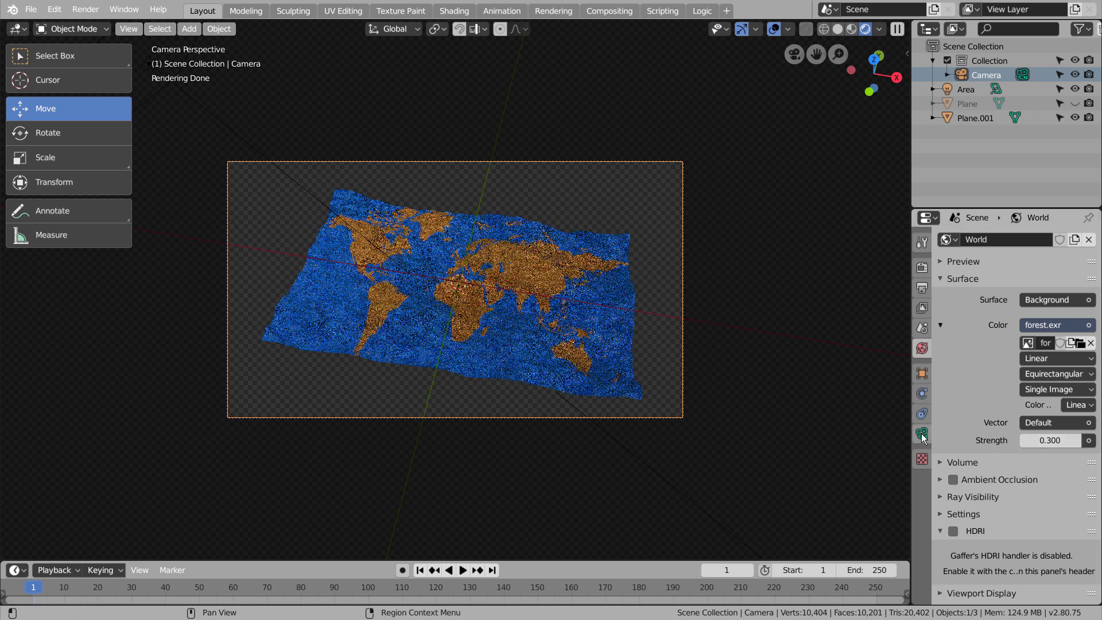
Raise the area light's power, trying 55 first and setting it to 155.
left_click(966, 89)
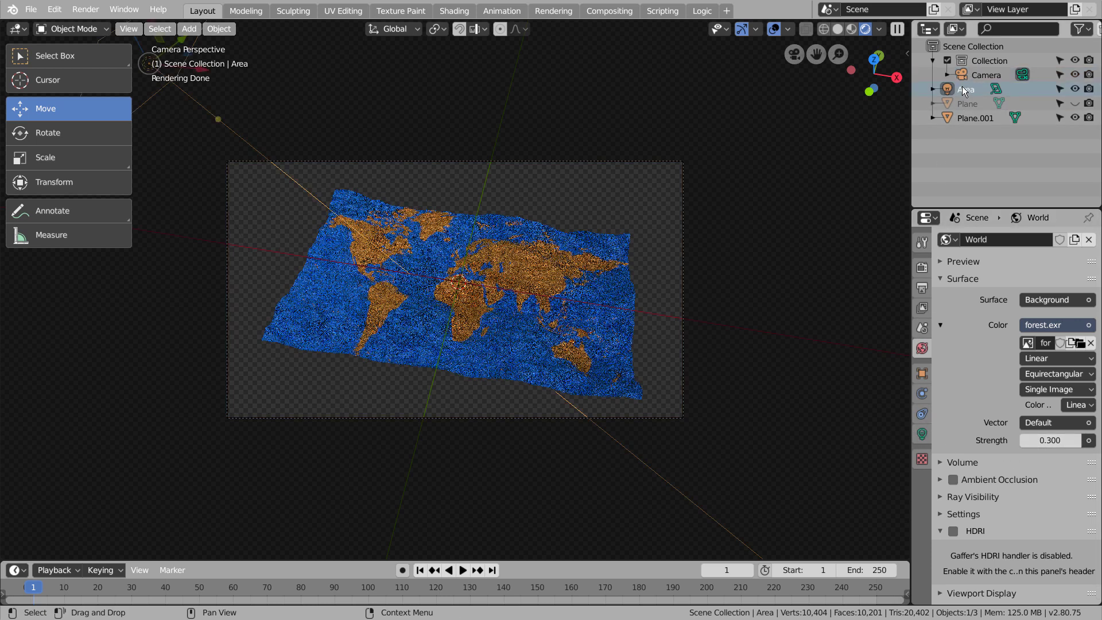
left_click(922, 435)
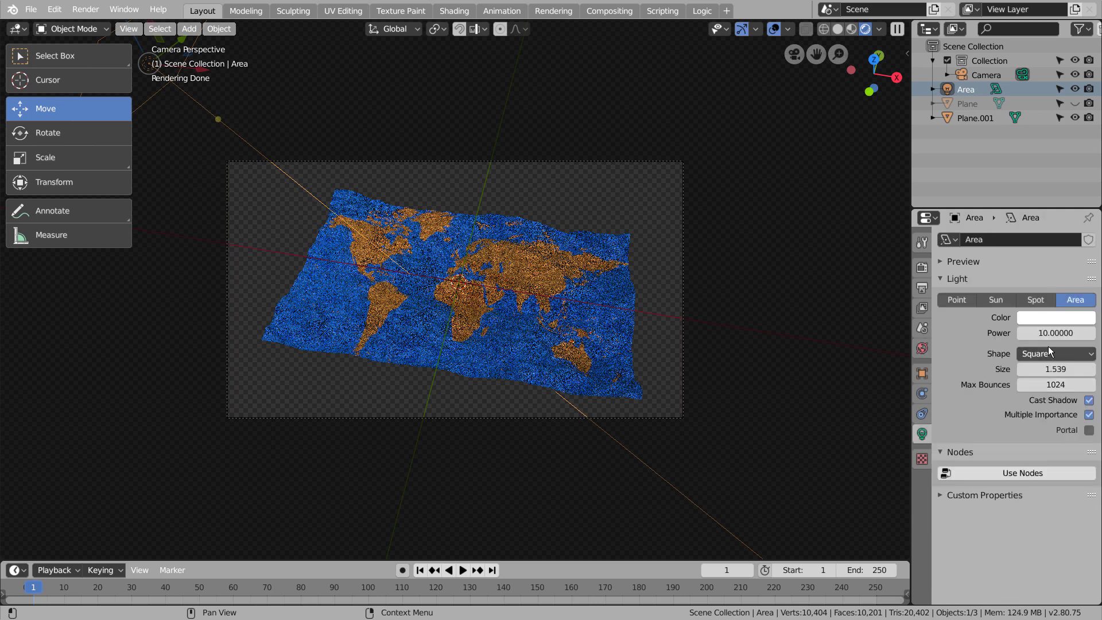
type("55")
key("Return")
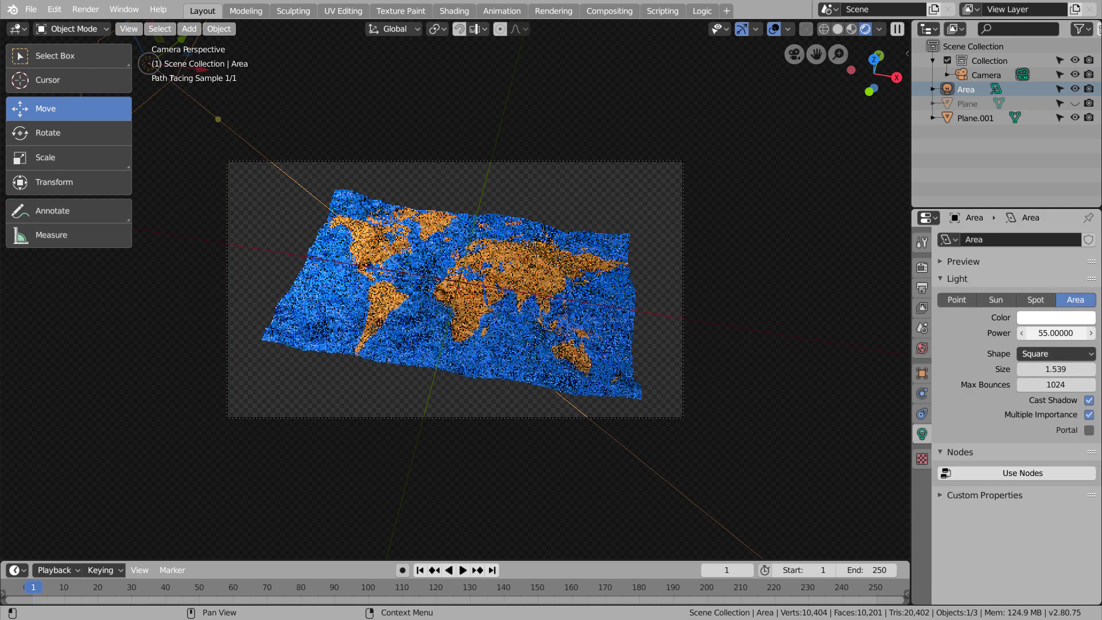
type("155")
key("Return")
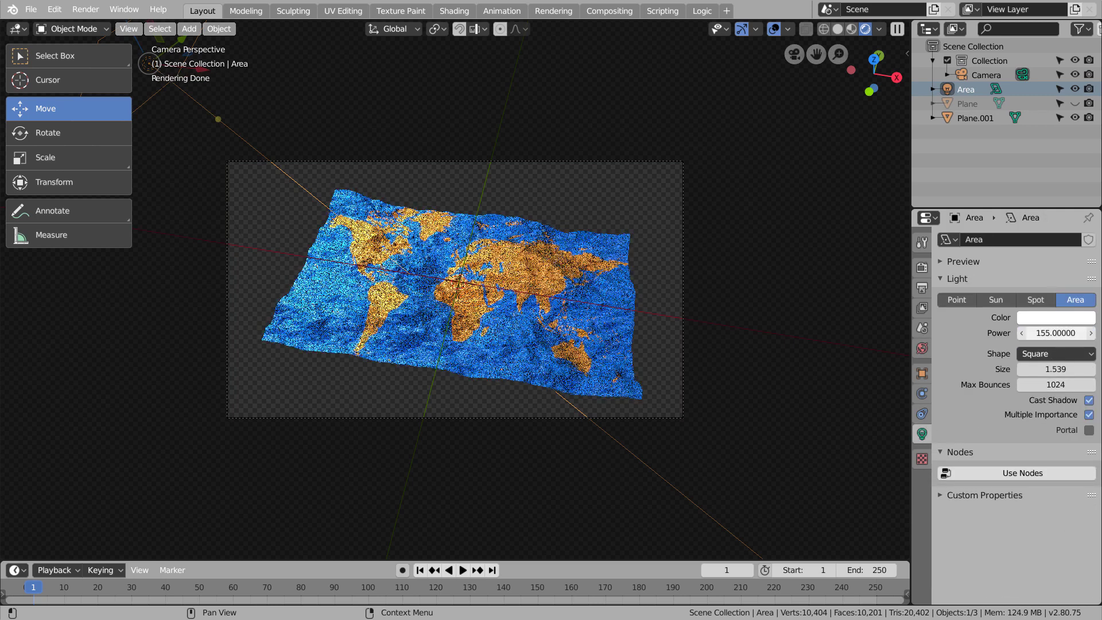
Try a power of 355 on the area light and set it back to 155.
left_click(1050, 331)
type("355")
key("Return")
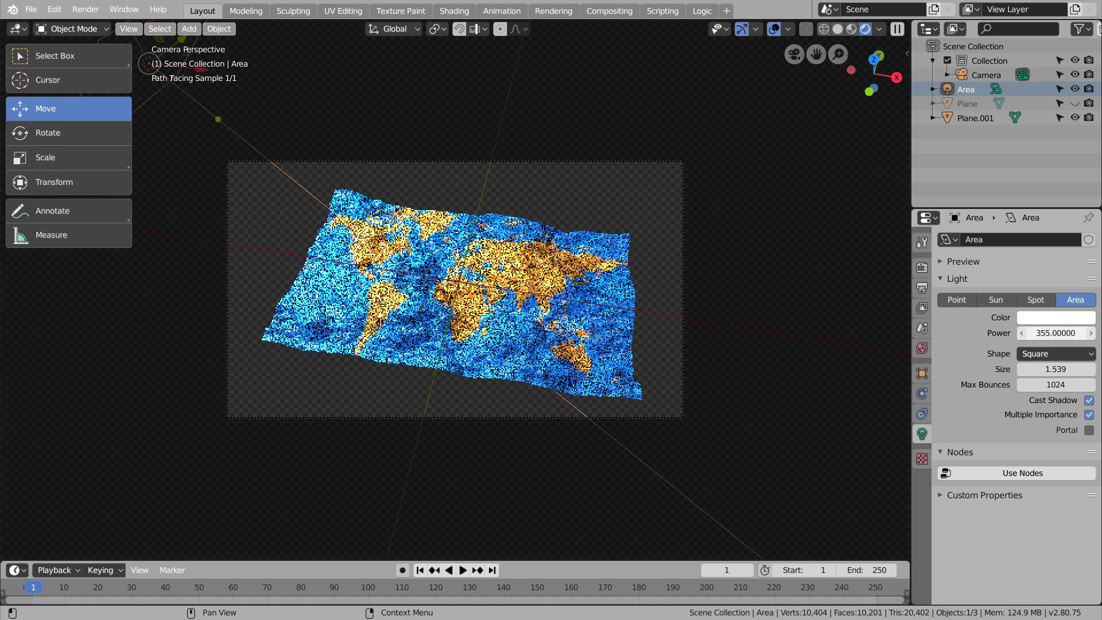
type("55")
key("Return")
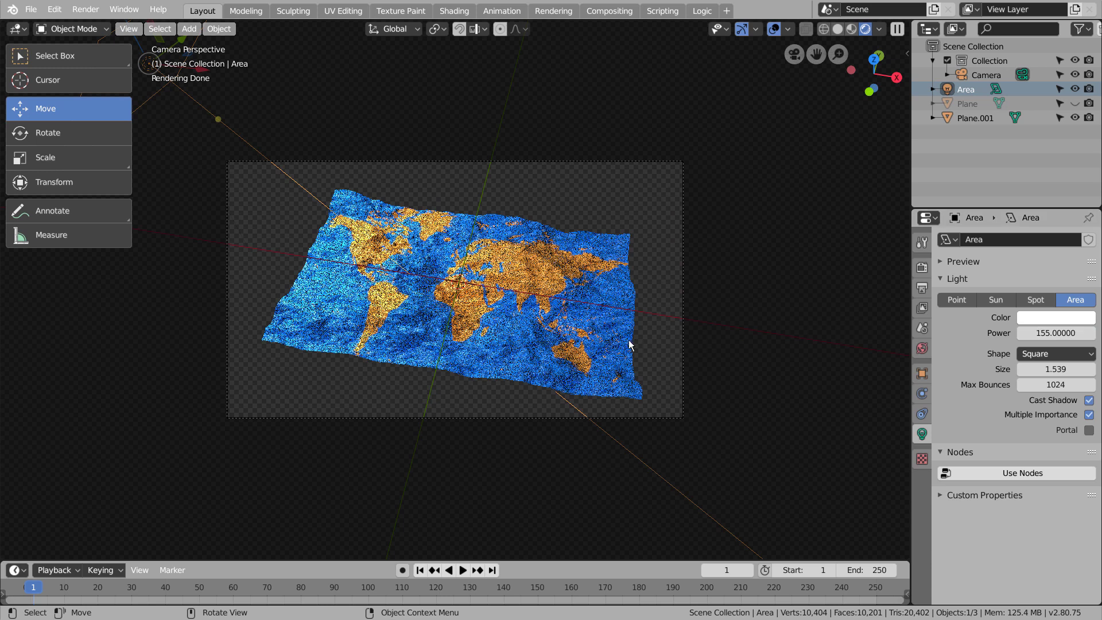
Set the render color management to the Filmic view transform with the Very High Contrast look.
left_click(920, 270)
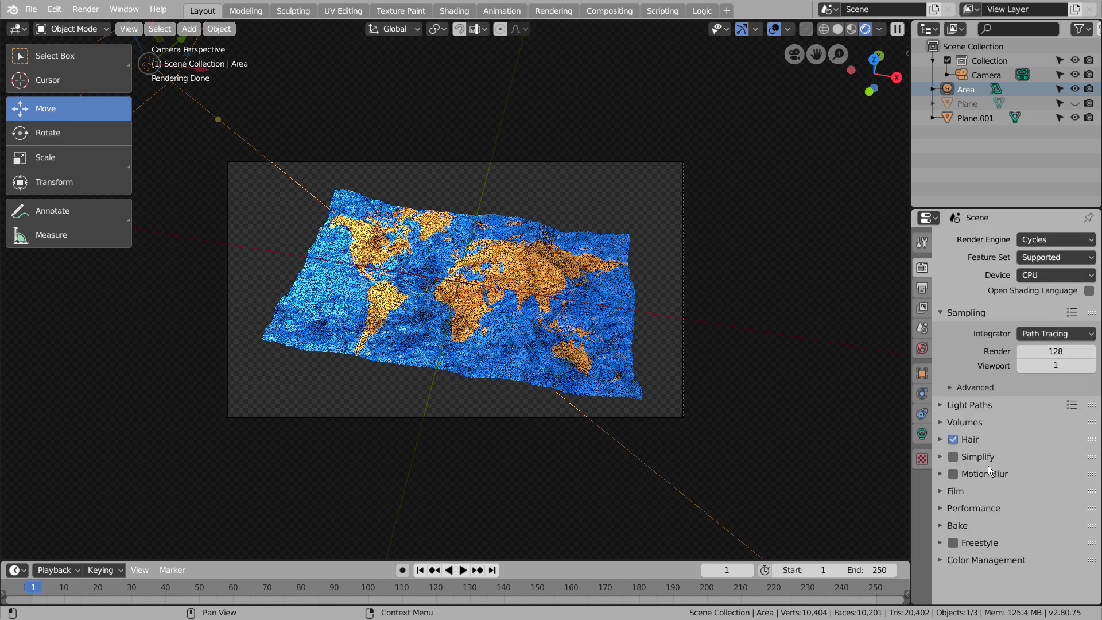
left_click(940, 560)
scroll(984, 560, "down", 4)
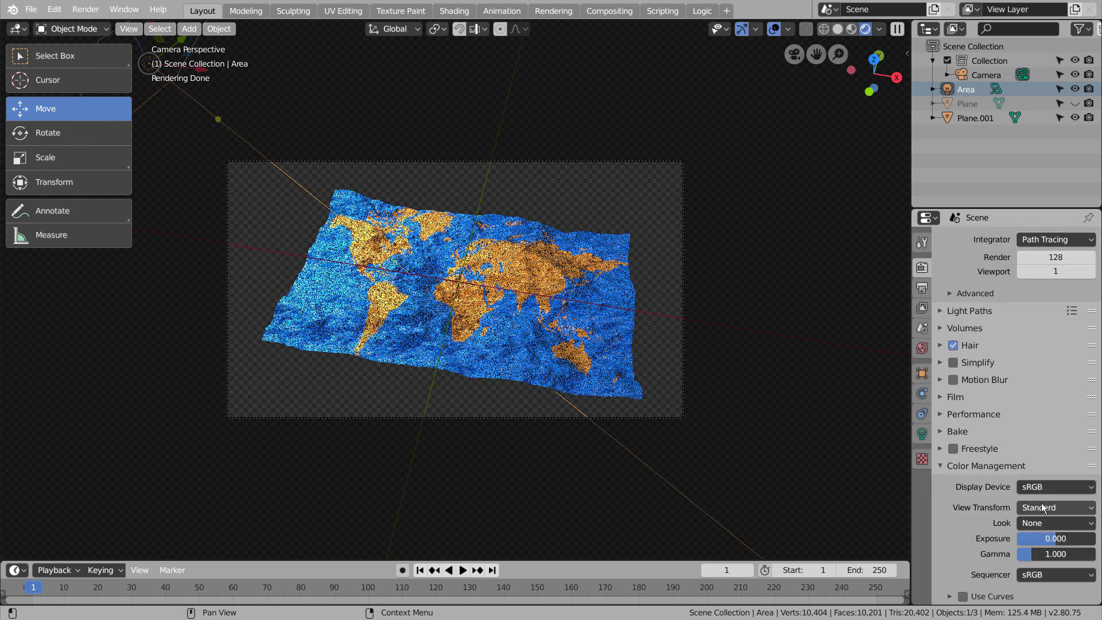
left_click(1044, 508)
left_click(1033, 536)
left_click(1039, 523)
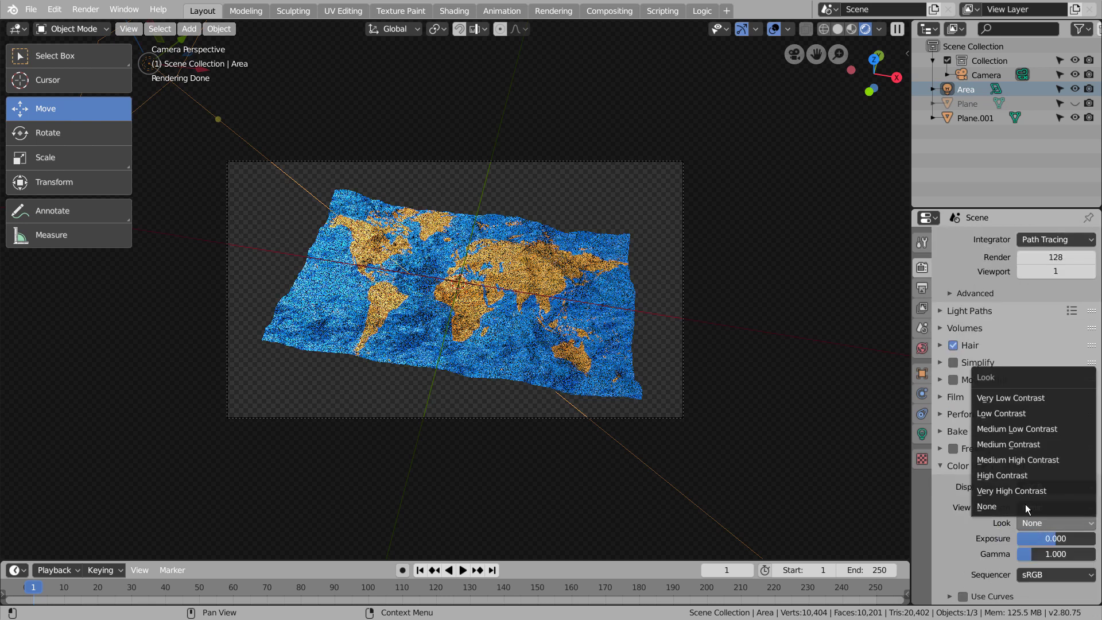
left_click(1022, 491)
Enable color management curves and bend the combined curve down to a point at about X 0.71, Y 0.585.
left_click(951, 596)
scroll(969, 589, "down", 7)
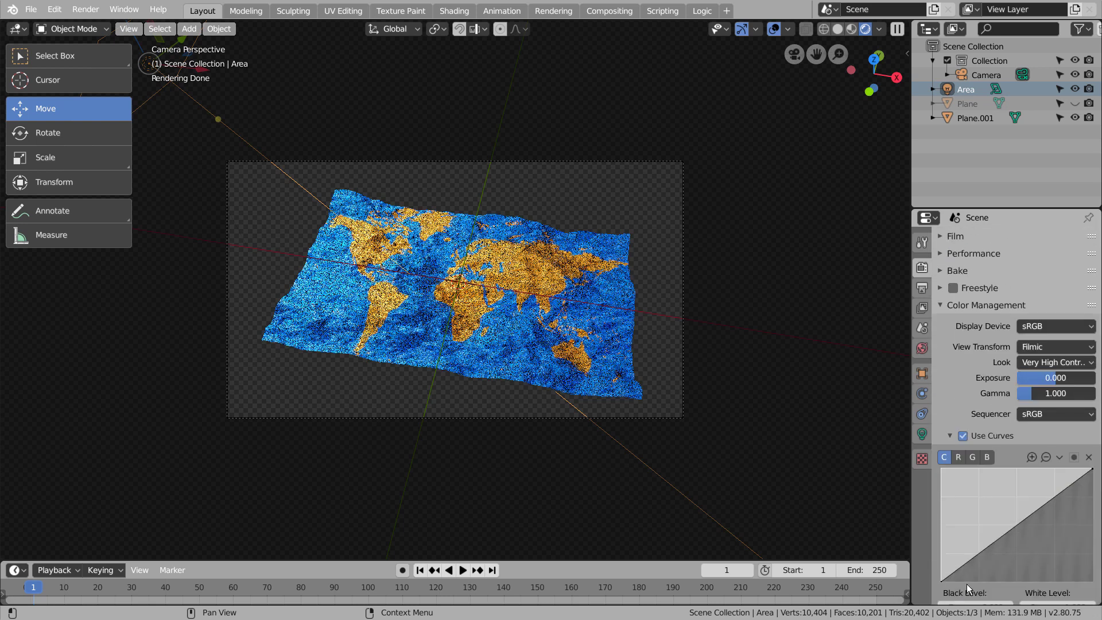
left_click_drag(1038, 518, 1048, 515)
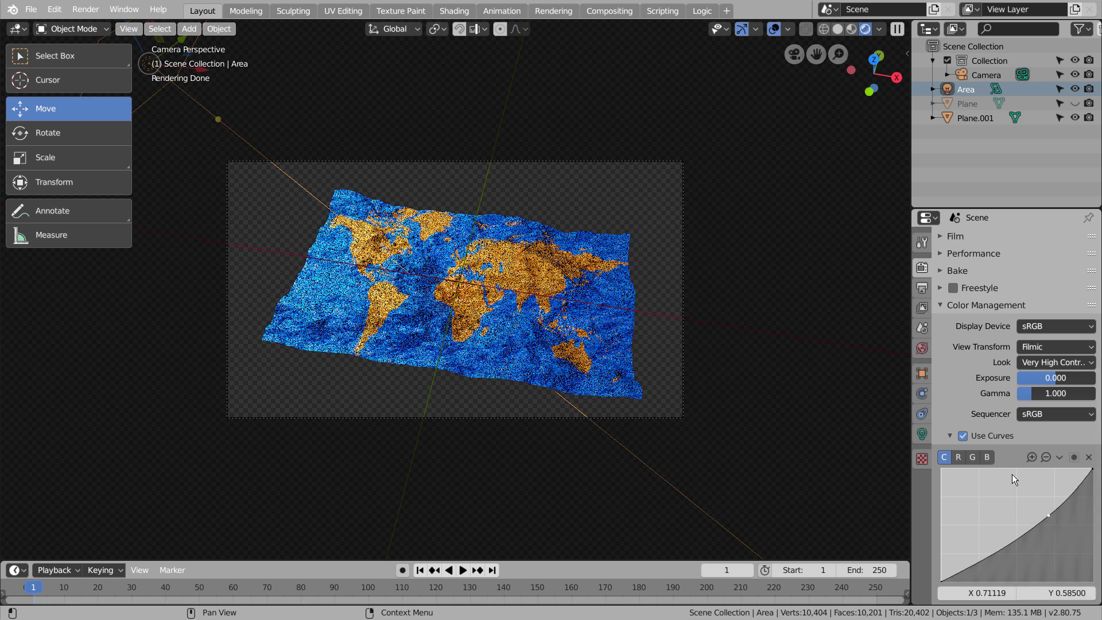
Enable Denoising for the view layer and switch the viewport to solid shading.
left_click(922, 309)
scroll(976, 500, "down", 5)
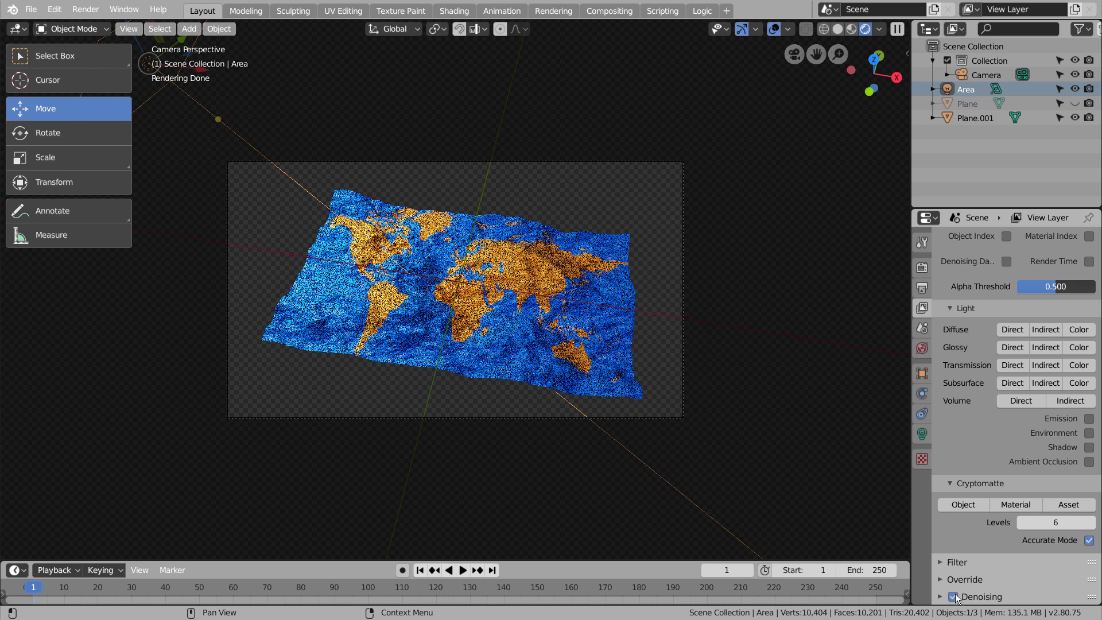
left_click(838, 29)
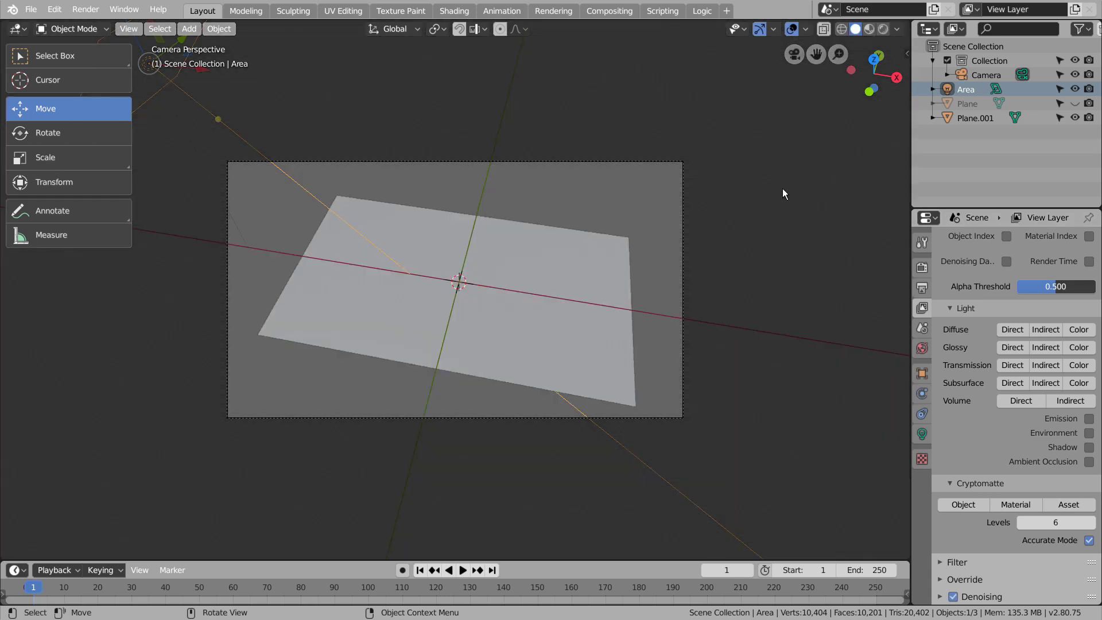
Start a render and close it, exclude the hidden Plane object from renders, and render the image again.
key("F12")
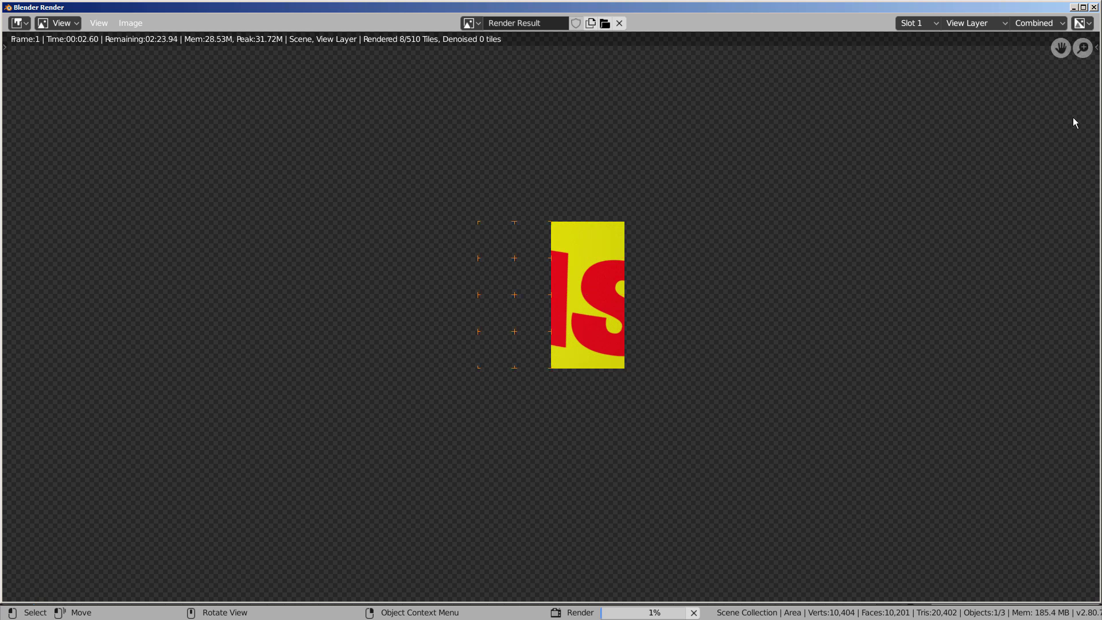
left_click(1095, 8)
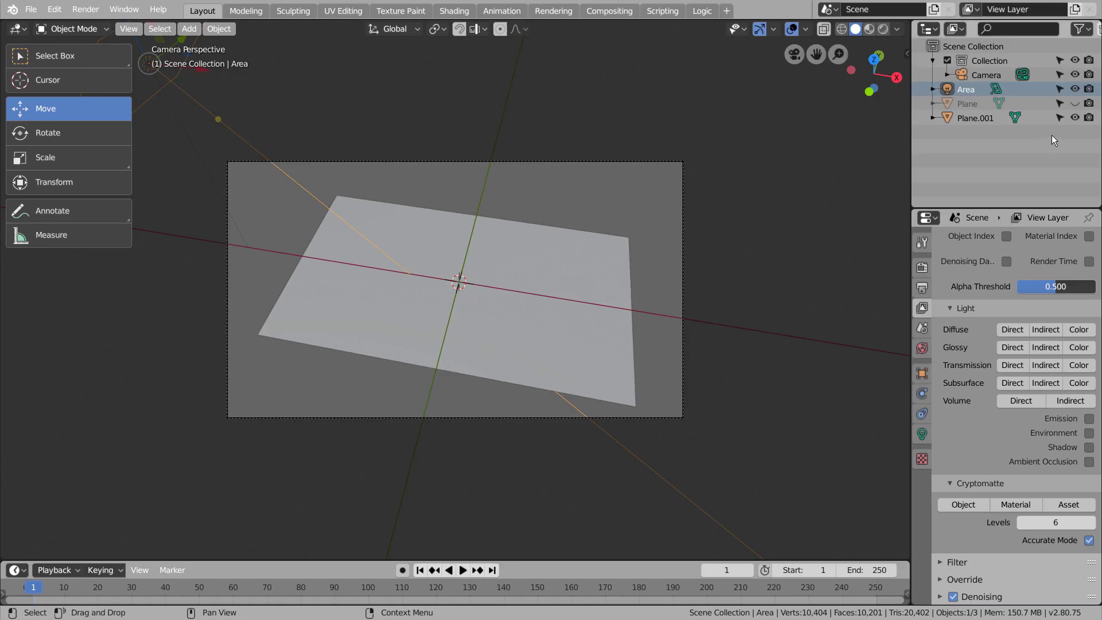
left_click(1076, 104)
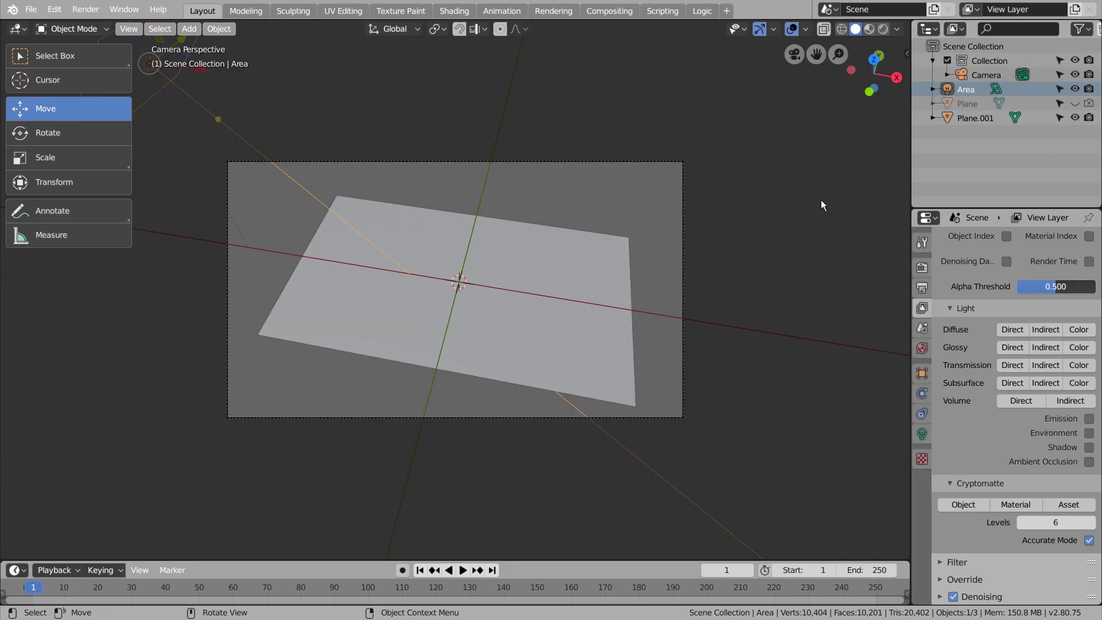
key("F12")
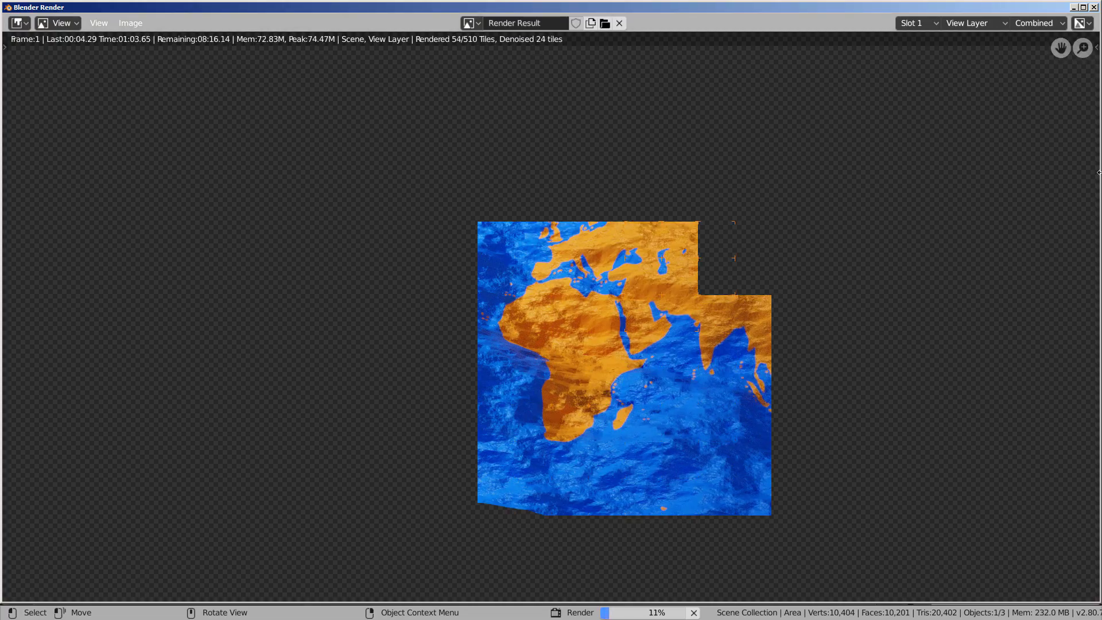